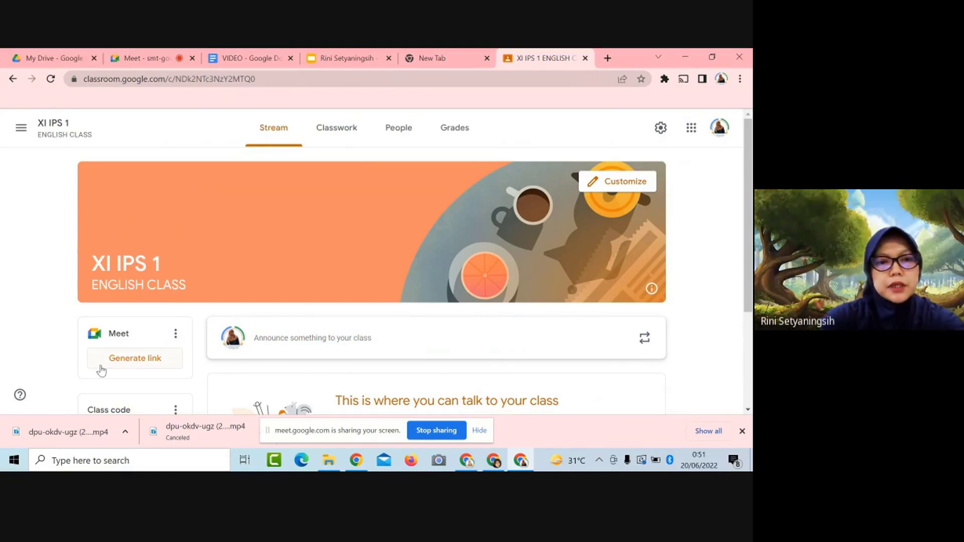
- Generate the class's Meet link as visible to students and copy a screenshot of the XI IPS 1 Stream page
left_click(134, 361)
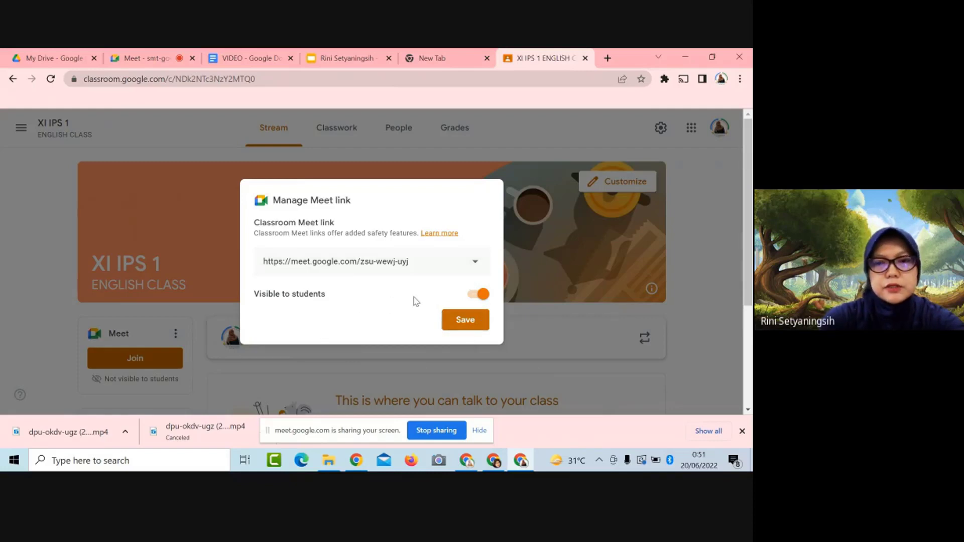
left_click(476, 323)
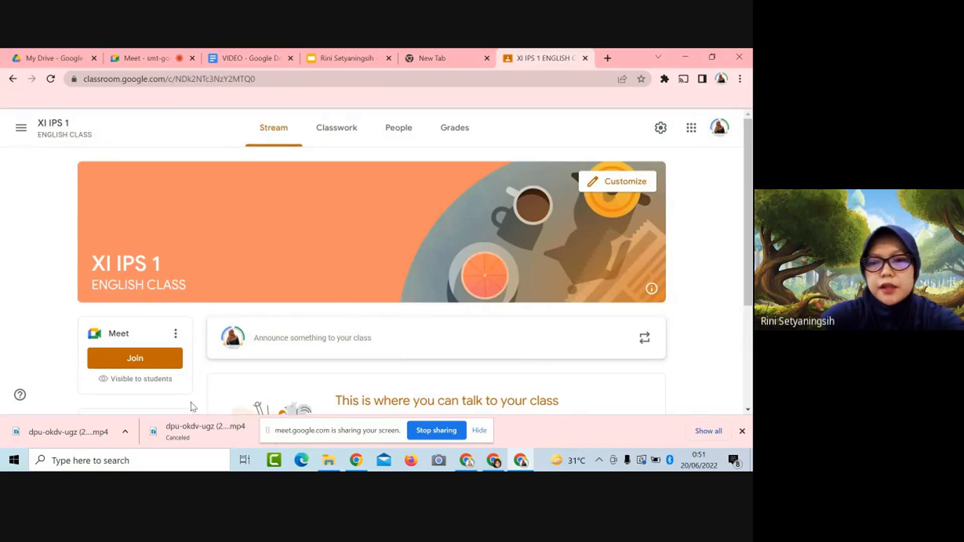
key("Print")
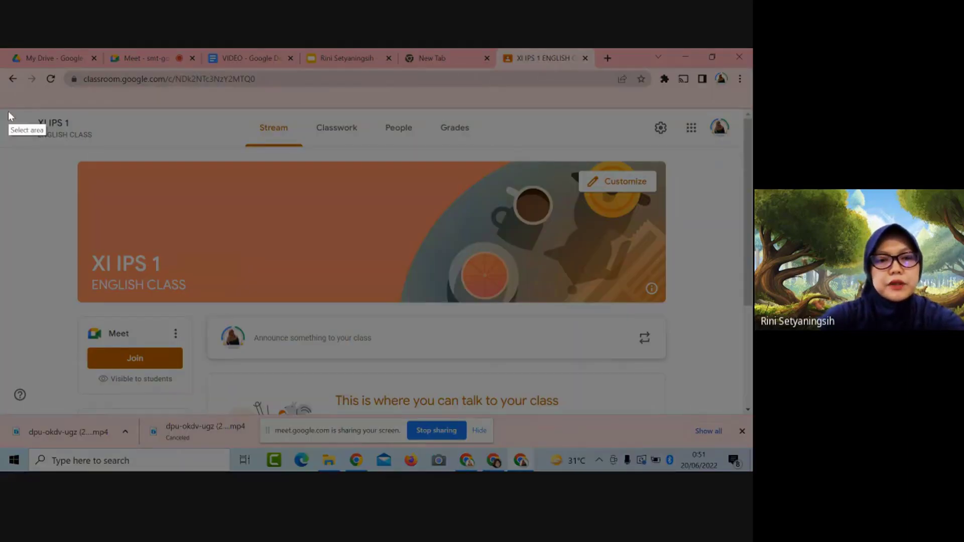
mouse_move(8, 112)
left_mouse_down()
mouse_move(190, 355)
mouse_move(394, 408)
mouse_move(738, 408)
left_mouse_up()
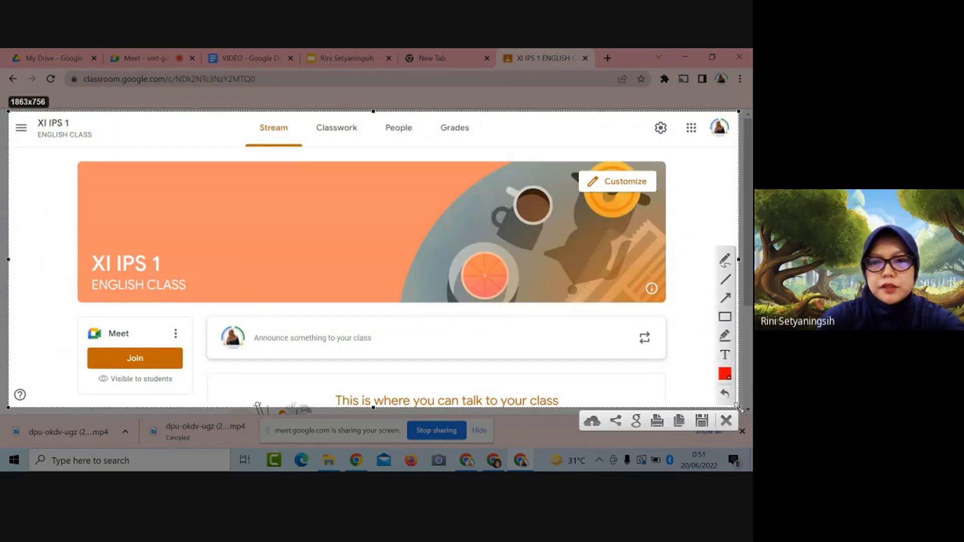
left_click(681, 423)
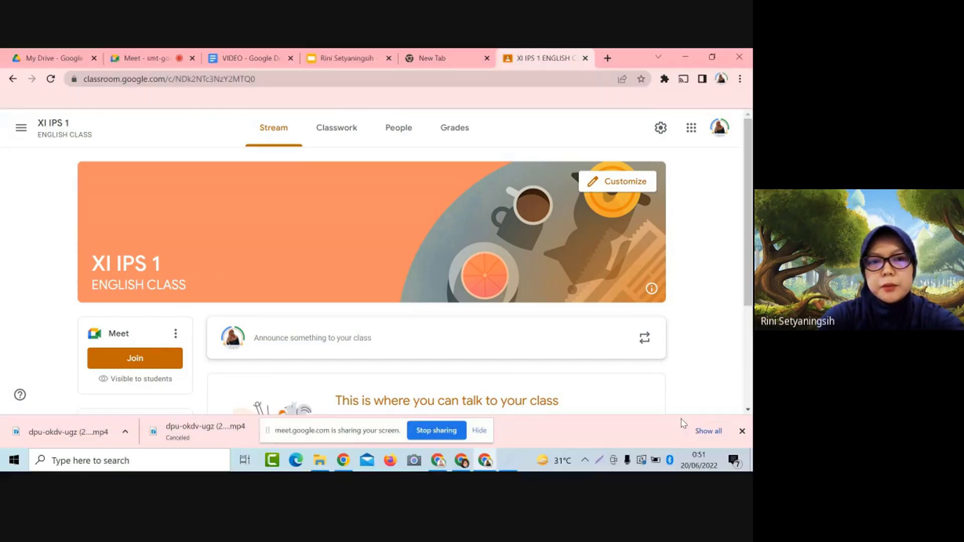
- Paste the class page screenshot onto blank slide 8 of the presentation and nudge it down to the slide's vertical middle
left_click(374, 60)
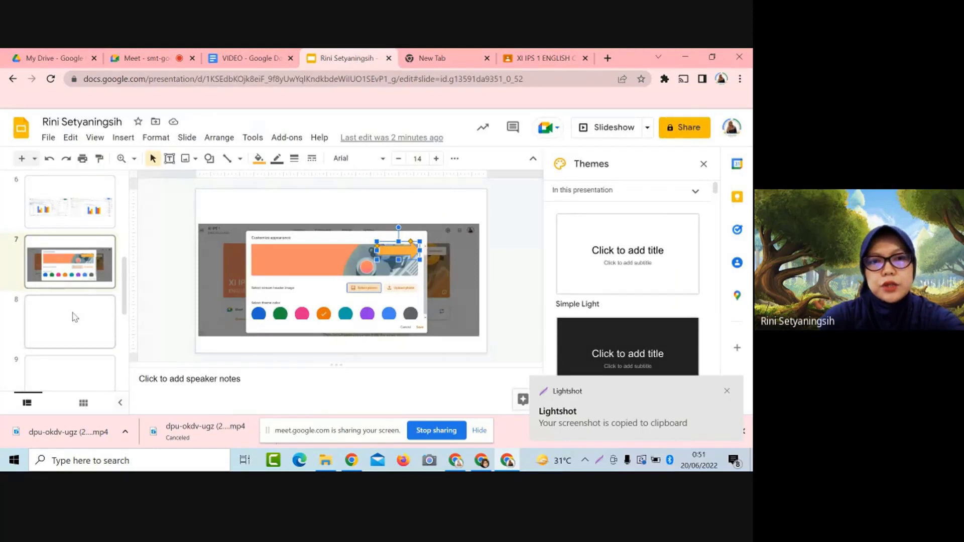
left_click(73, 317)
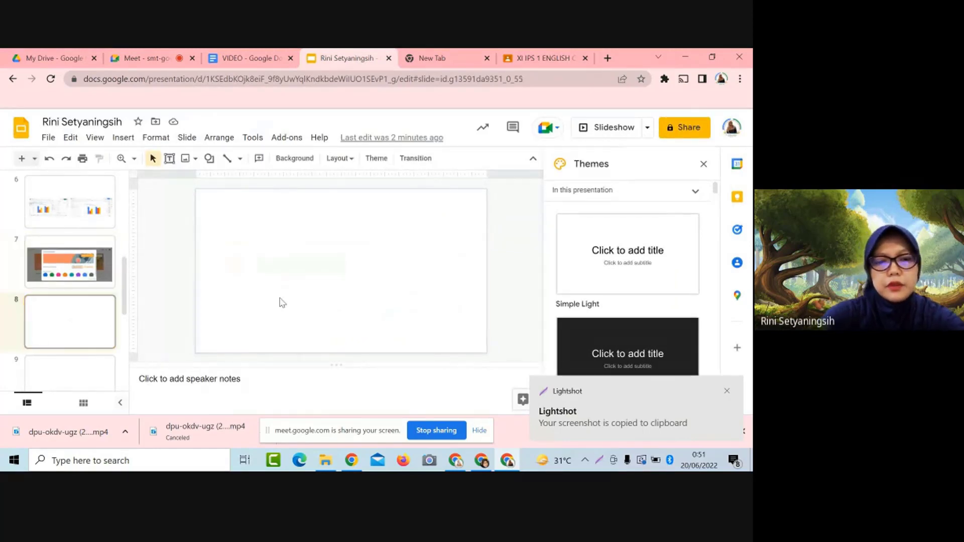
key("ctrl+v")
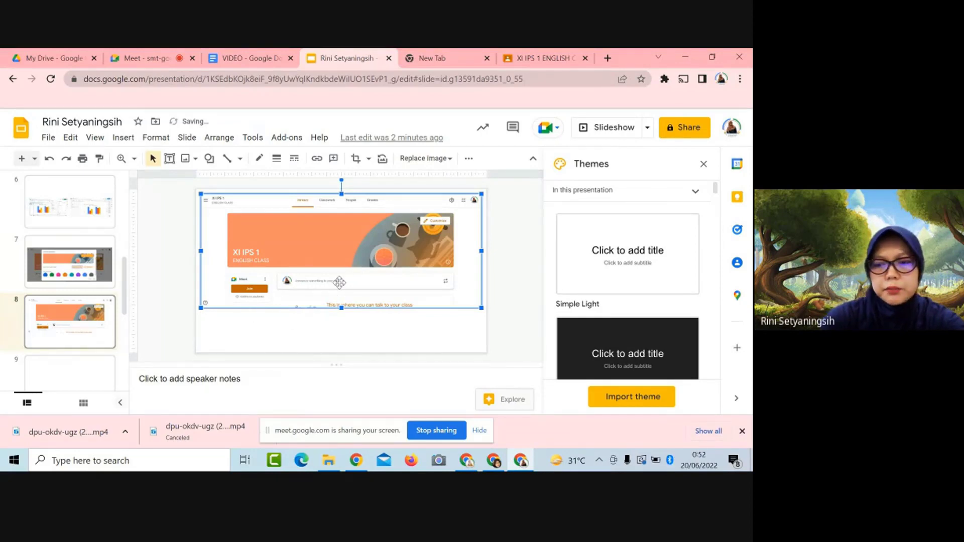
key("Down")
key("Down")
key("Down")
key("Down")
key("Down")
key("Down")
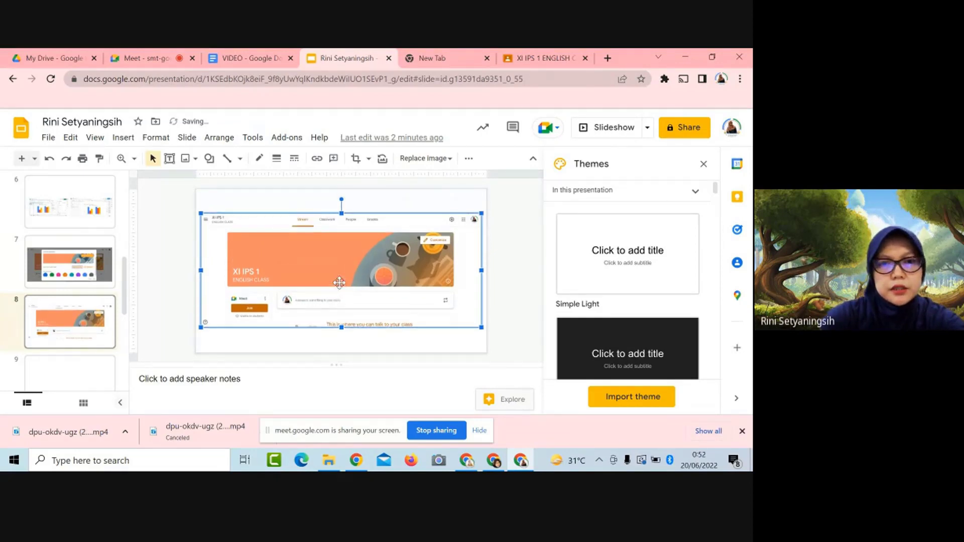
key("Right")
key("Right")
key("Left")
key("Left")
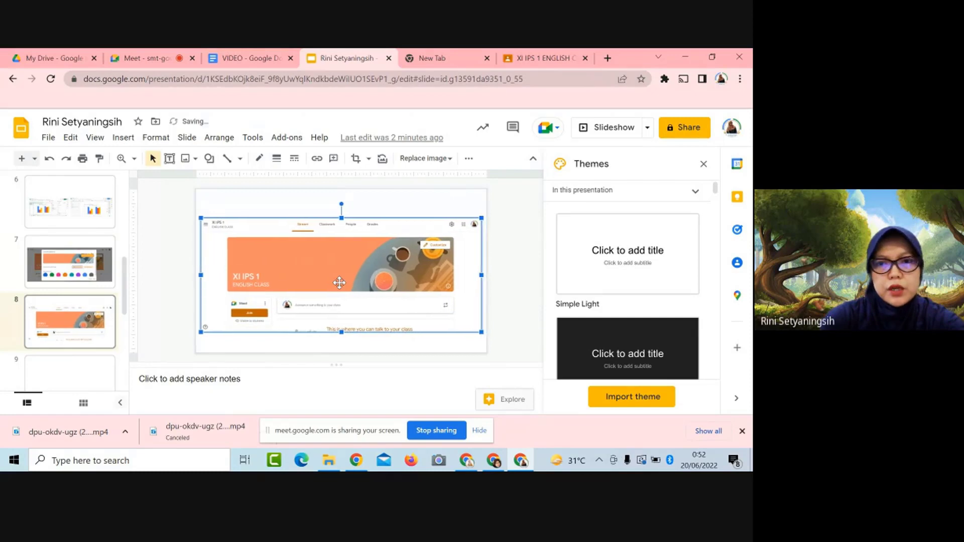
key("Down")
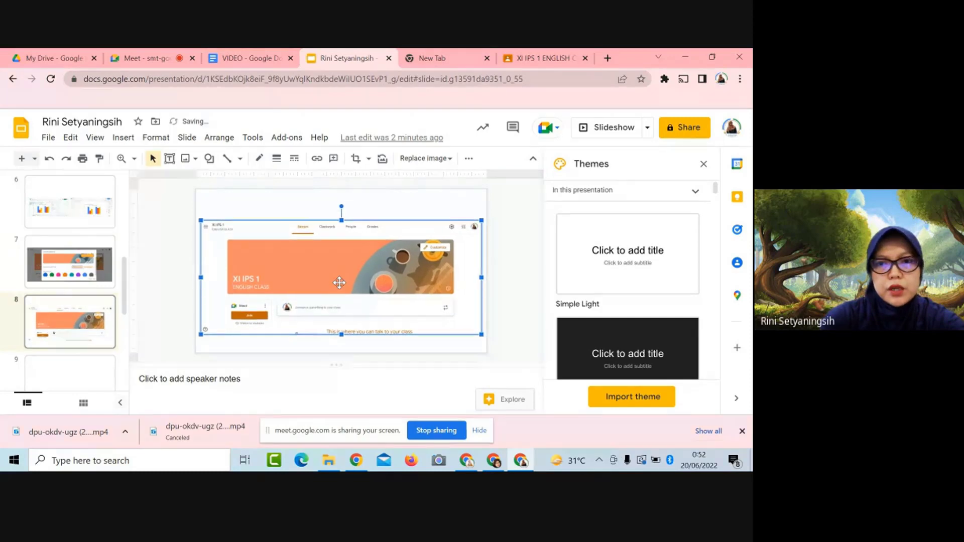
- Draw a small right-pointing block arrow beside the Meet Join button in the screenshot and fill it red
left_click(208, 160)
mouse_move(236, 198)
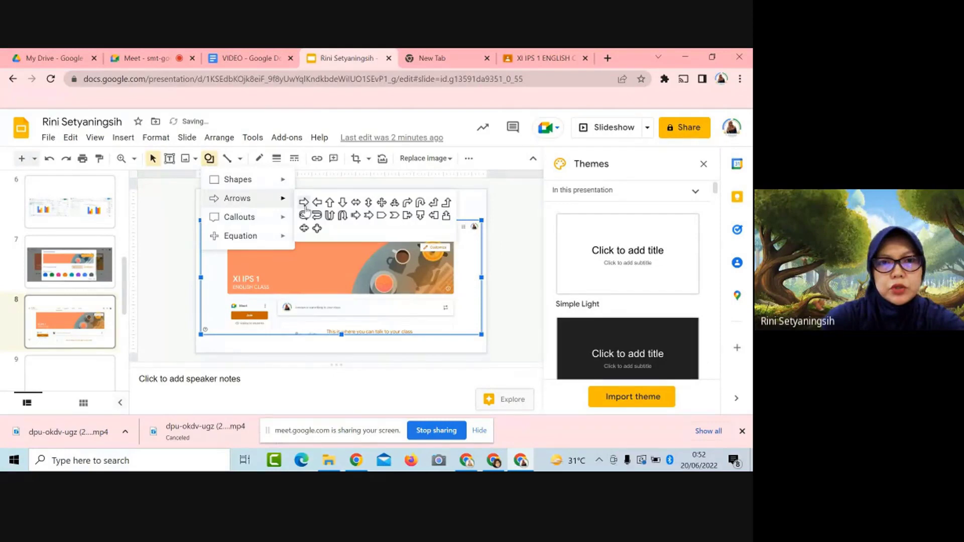
left_click(304, 203)
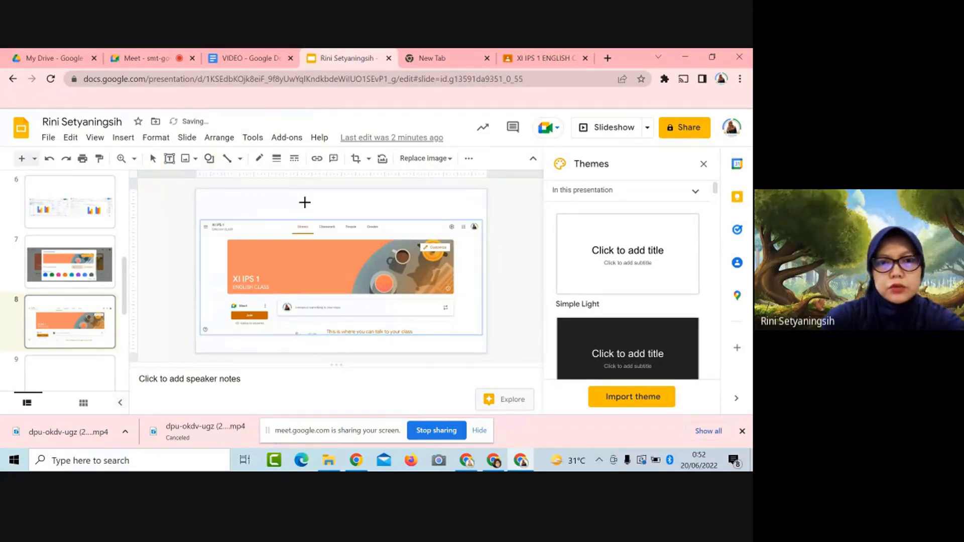
left_click_drag(201, 312, 230, 325)
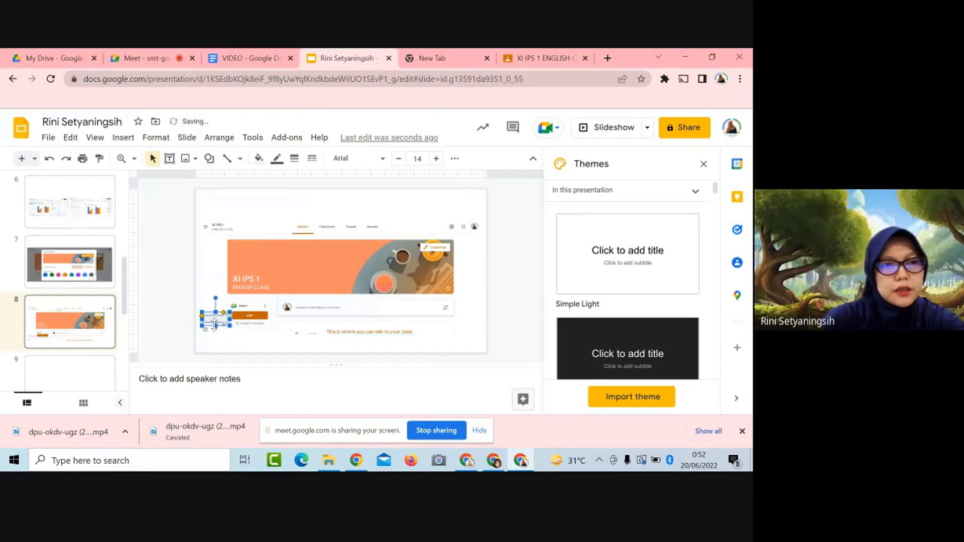
left_click(258, 159)
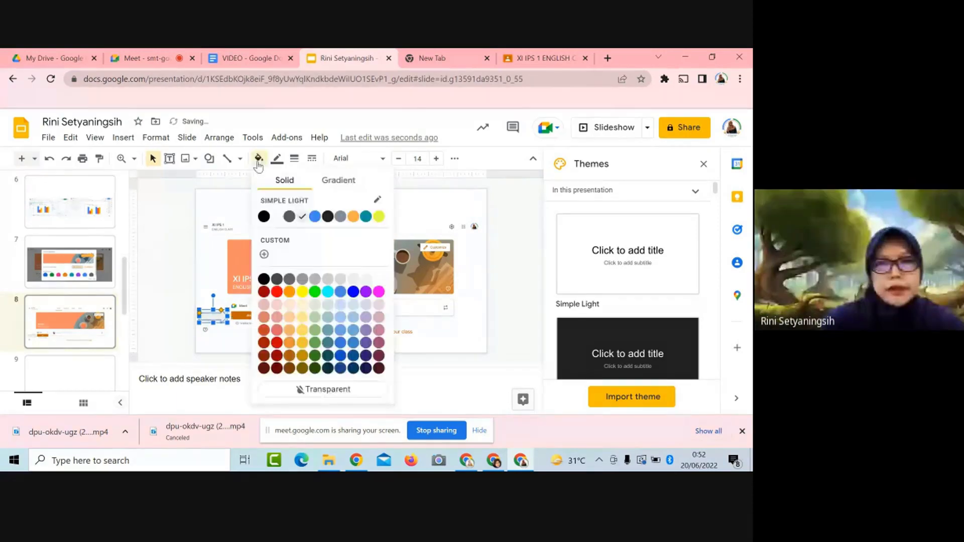
left_click(277, 292)
key("Escape")
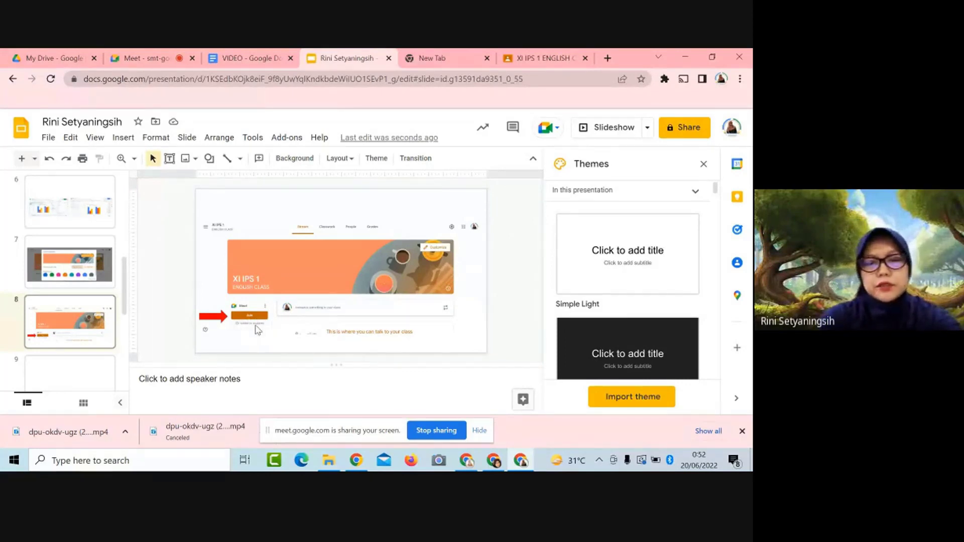
- Consult slide 12 of the Panduan Try Out 3 guide and start a new assignment in the XI IPS 1 classwork
left_click(466, 467)
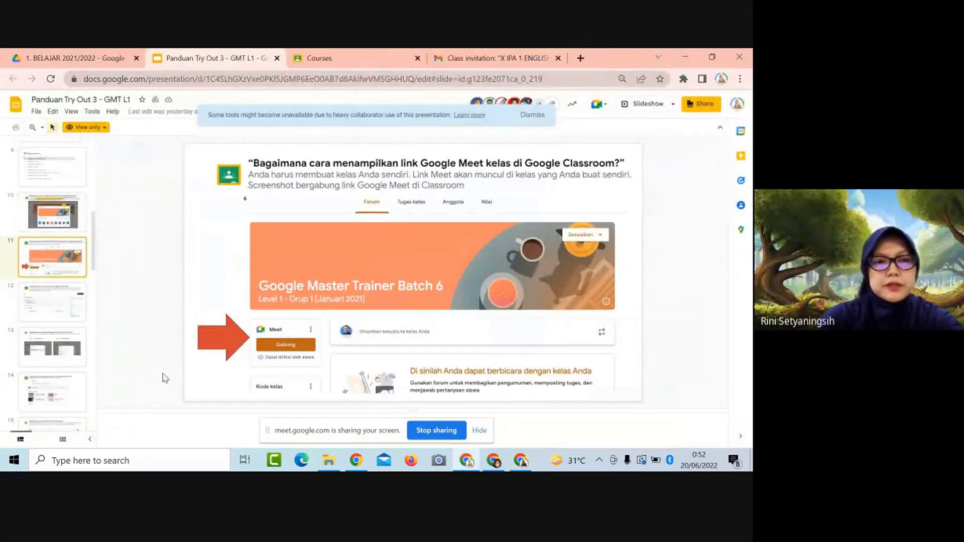
left_click(52, 304)
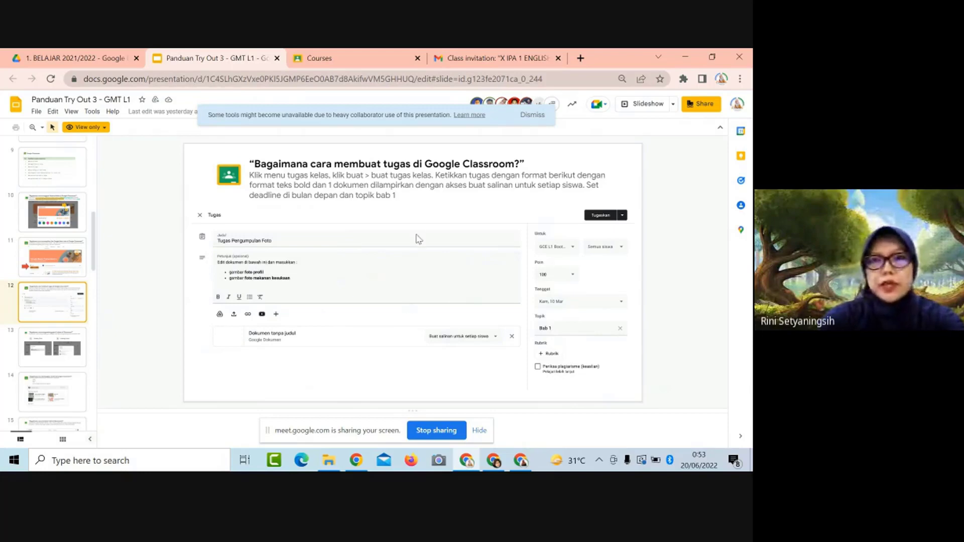
left_click(522, 460)
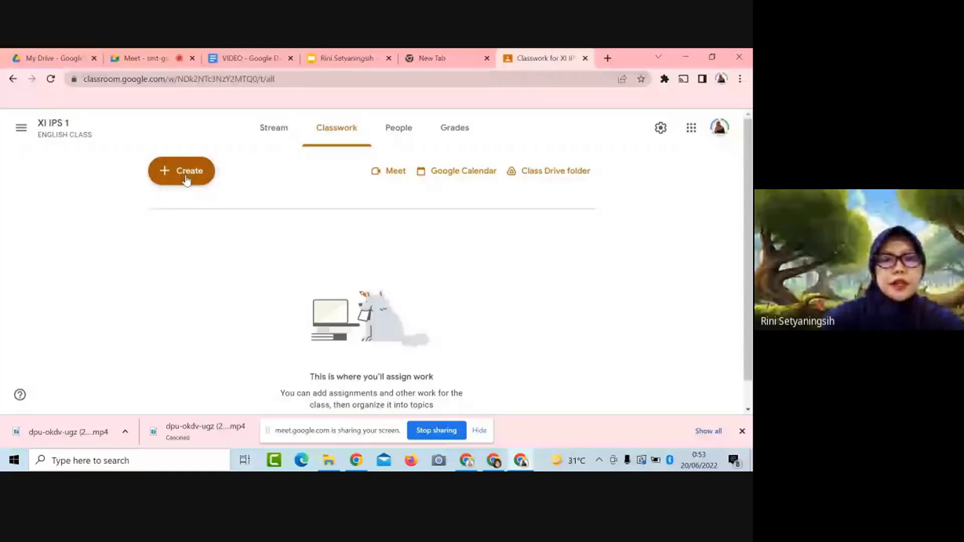
left_click(186, 180)
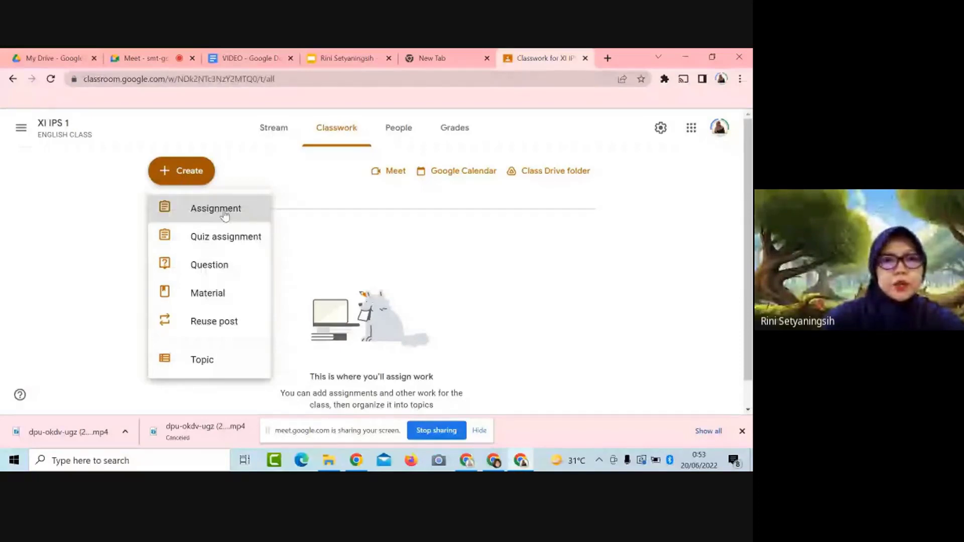
left_click(223, 211)
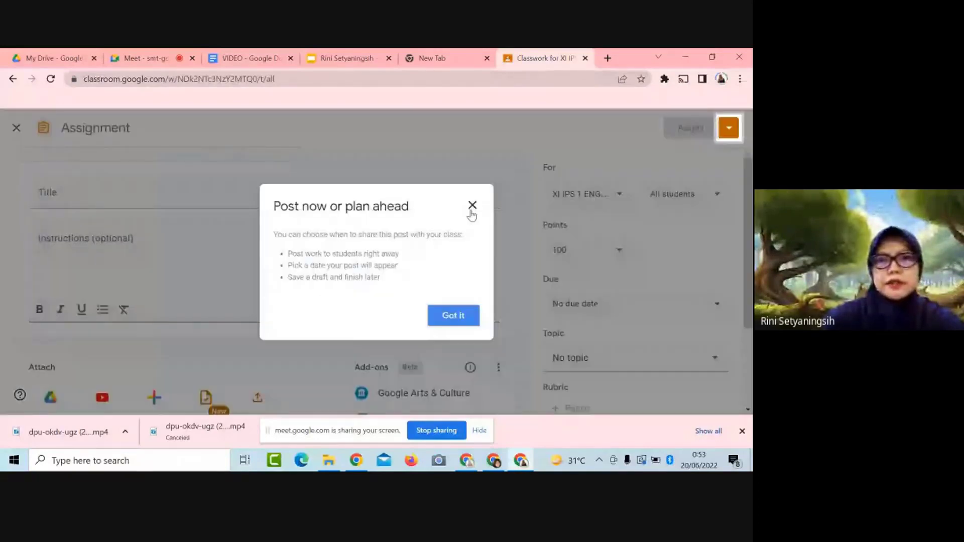
left_click(472, 206)
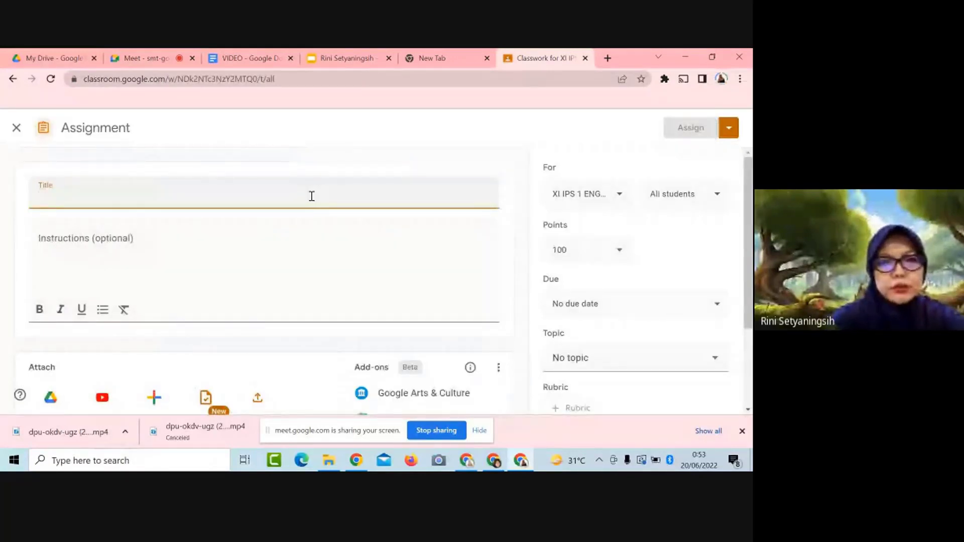
- Title the assignment "Tugas pengumpulan foto"
key("Caps_Lock")
type("t")
key("BackSpace")
key("Caps_Lock")
type("T")
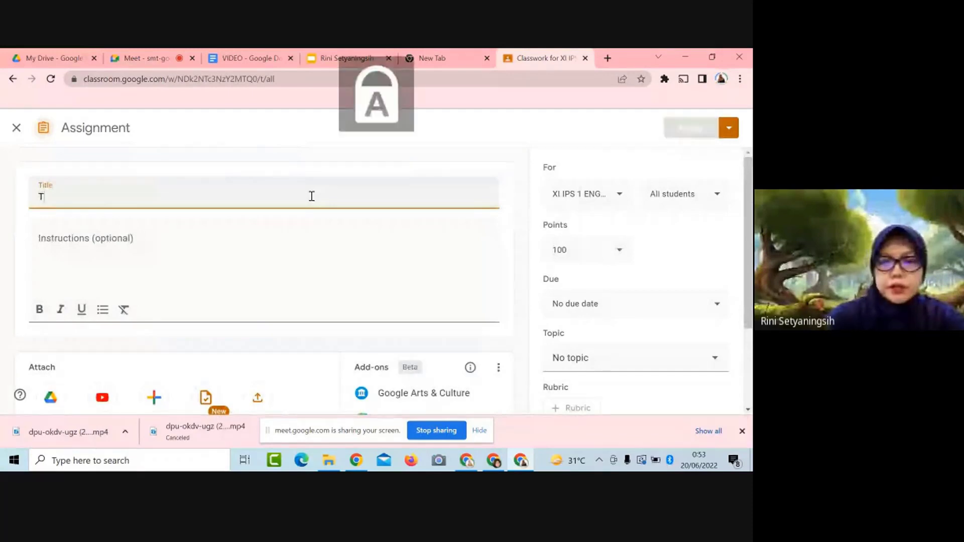
type("ugas ")
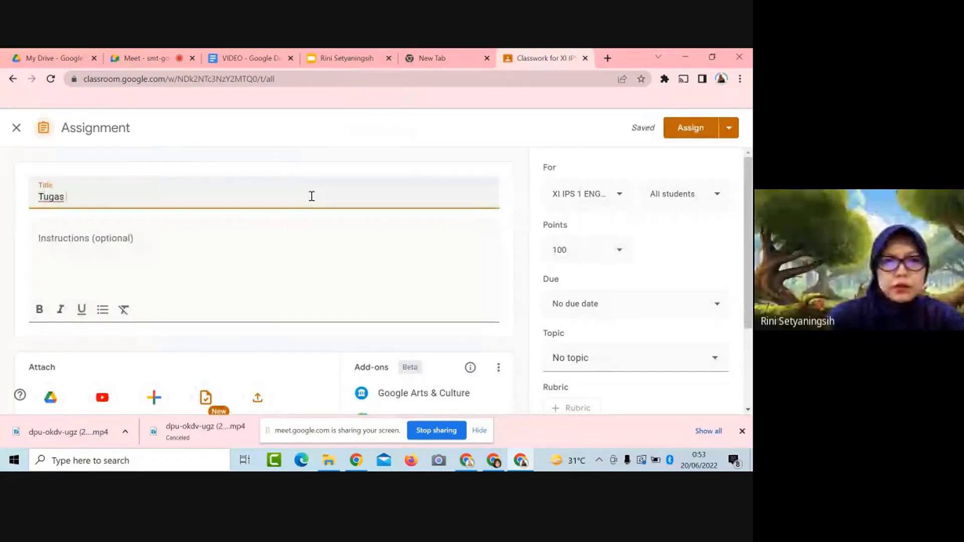
type("pengumpu")
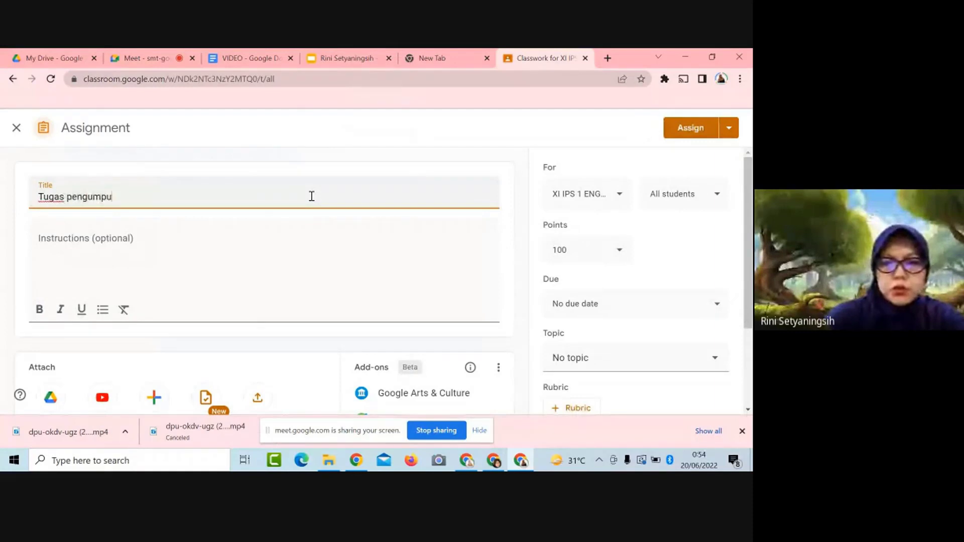
type("lan foto")
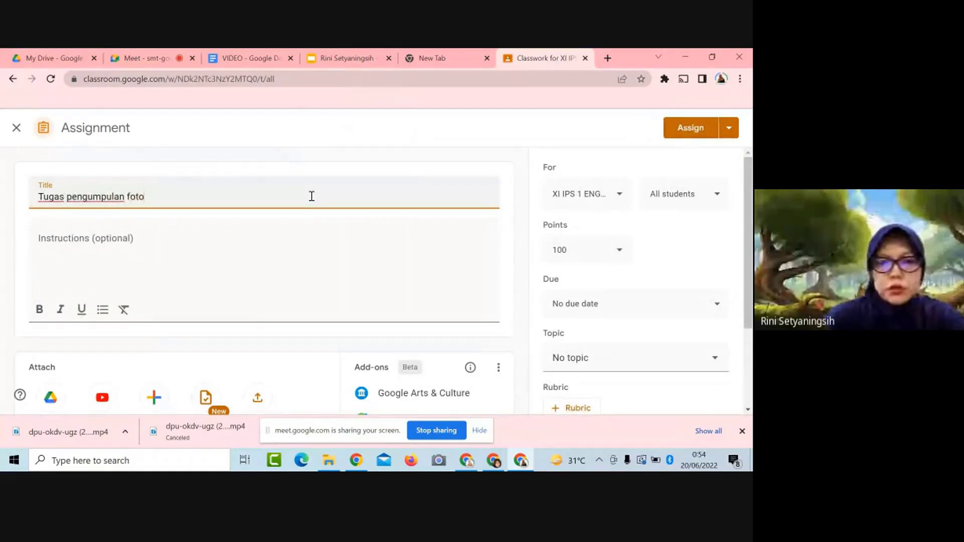
- Enter the assignment instruction "Edit dokumen di bawah ini dan masukan :"
left_click(169, 240)
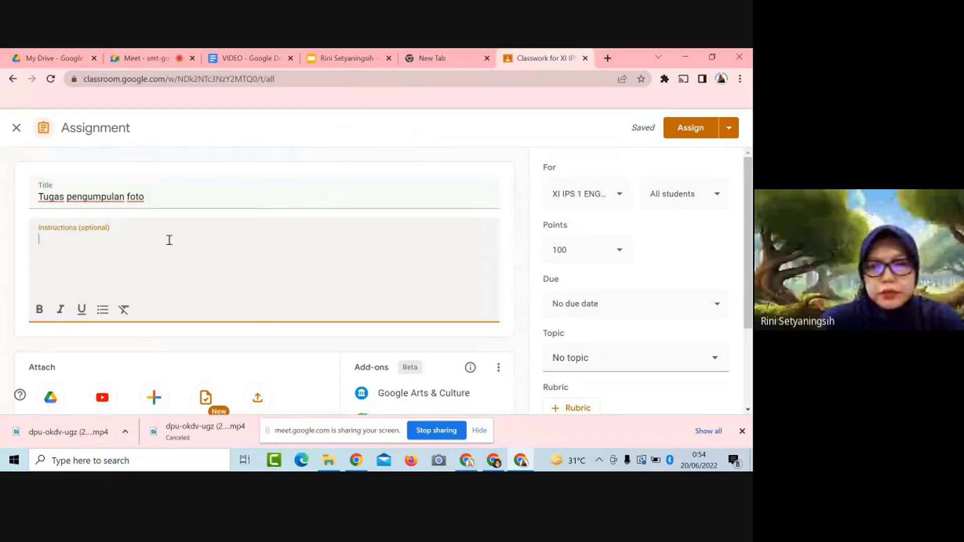
key("Caps_Lock")
type("Ed")
type("i")
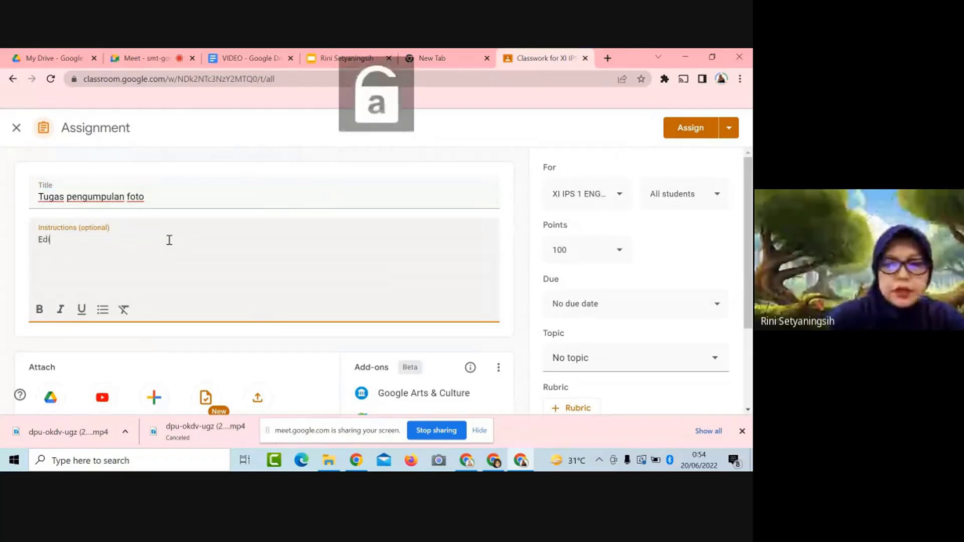
type("t dokumen")
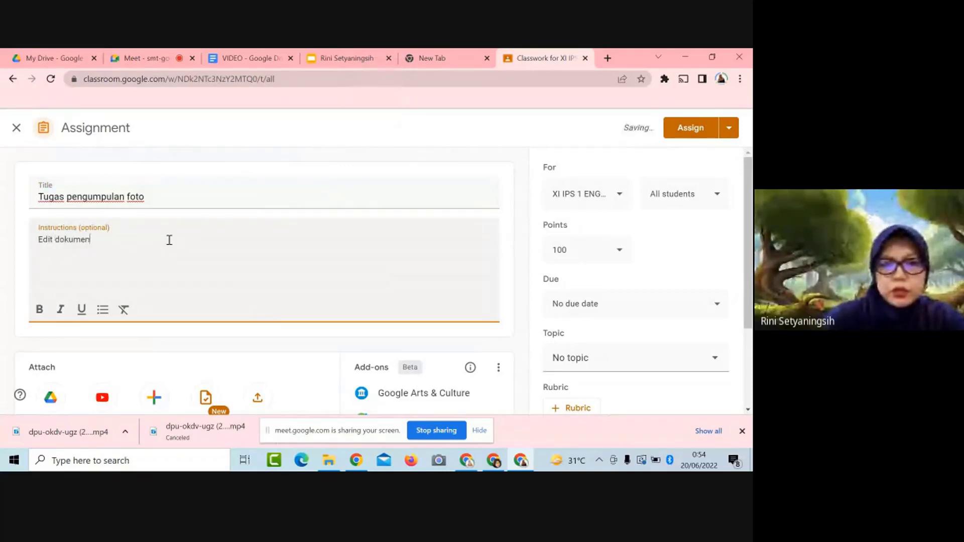
type(" di bawah ini")
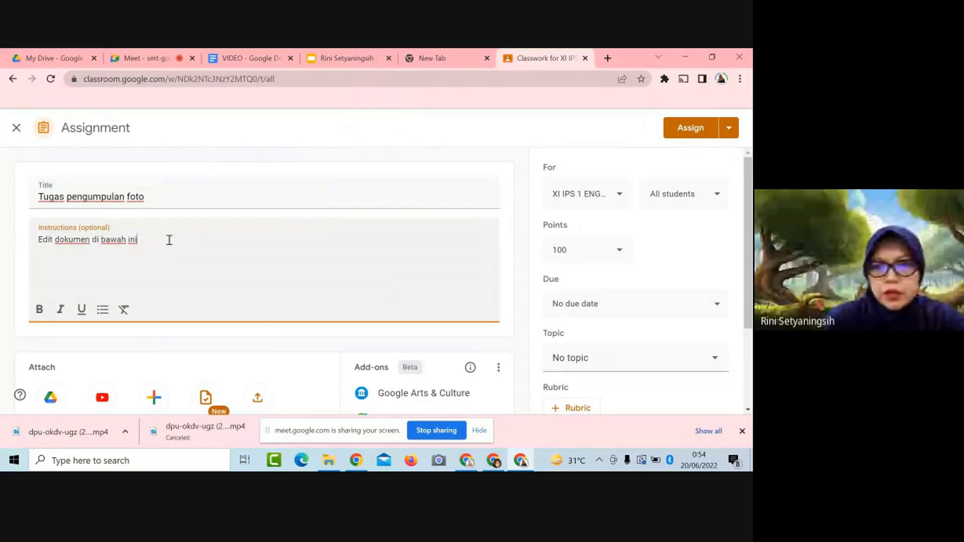
type(" dan masu")
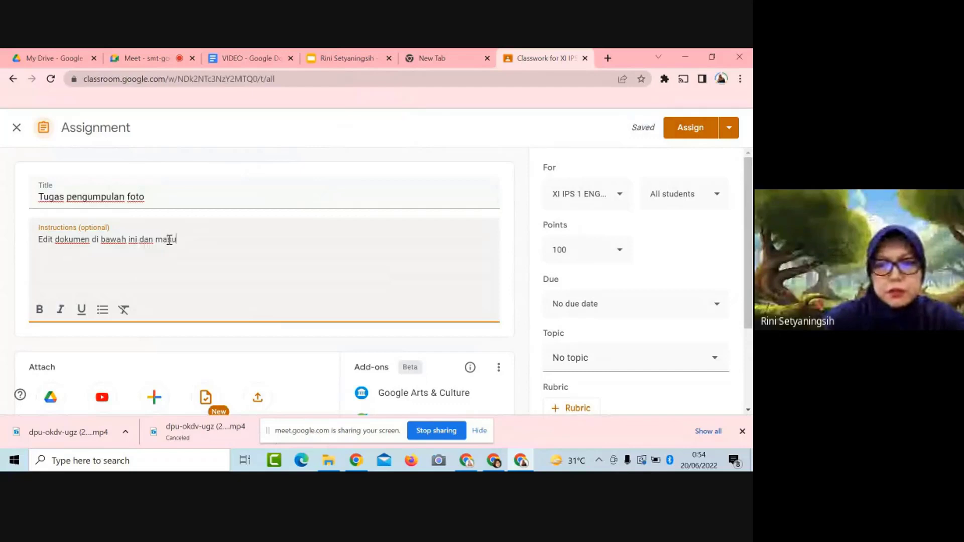
type("kan :")
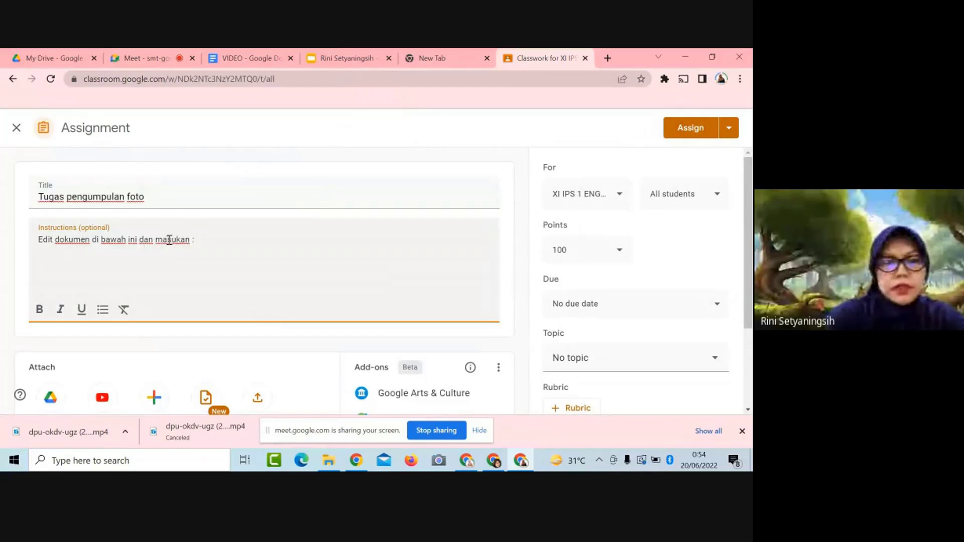
- Add a bulleted list below the instruction sentence with the items "gambar foto profil" and "gambar foto makanan kesukaan"
key("Return")
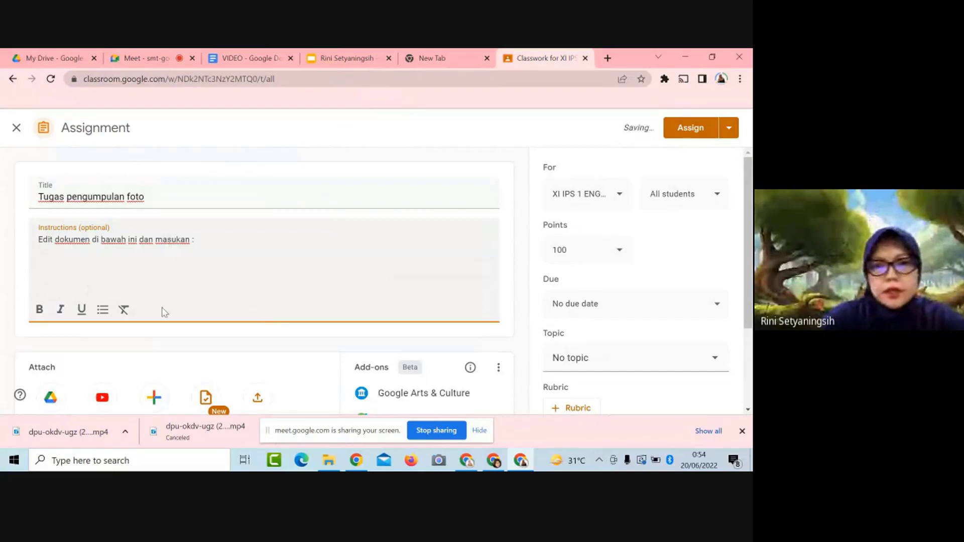
left_click(102, 311)
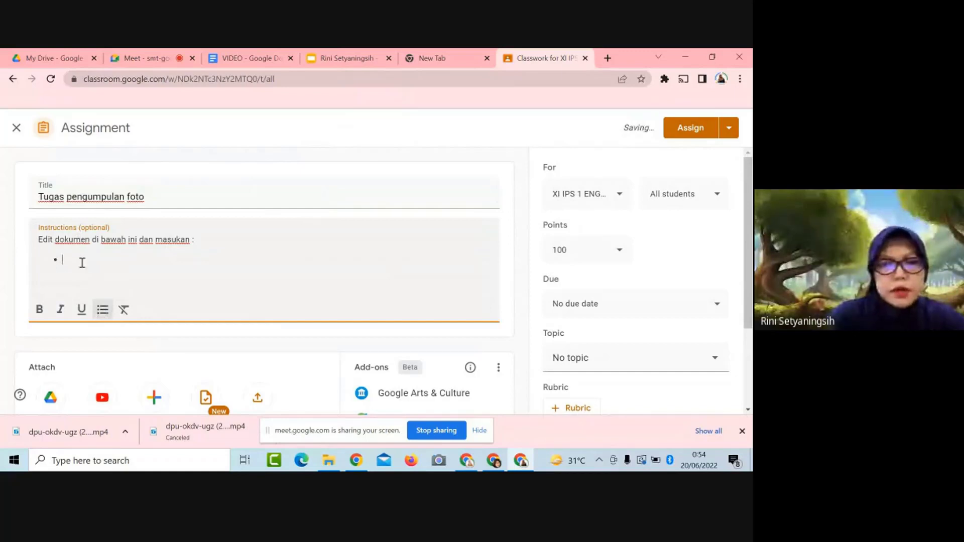
type("gamba")
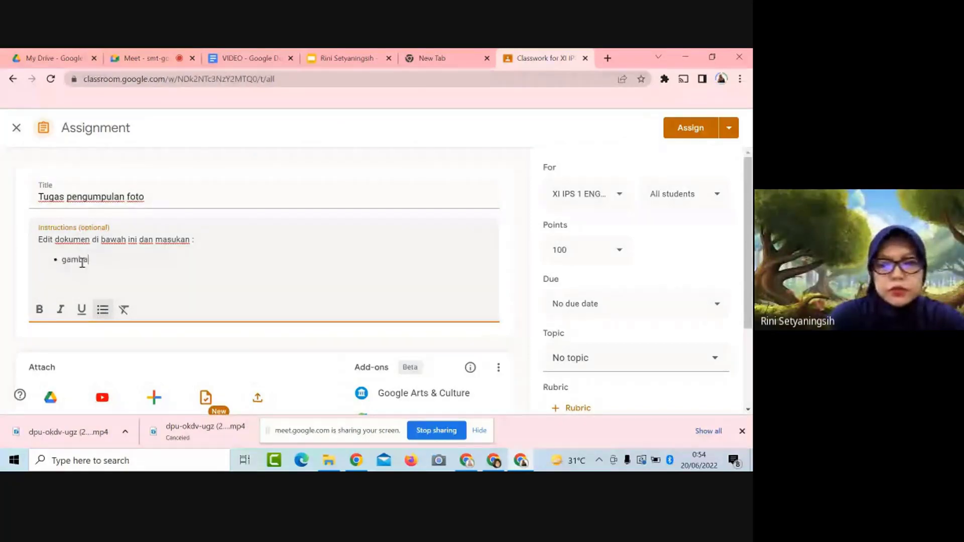
type("r foto pro")
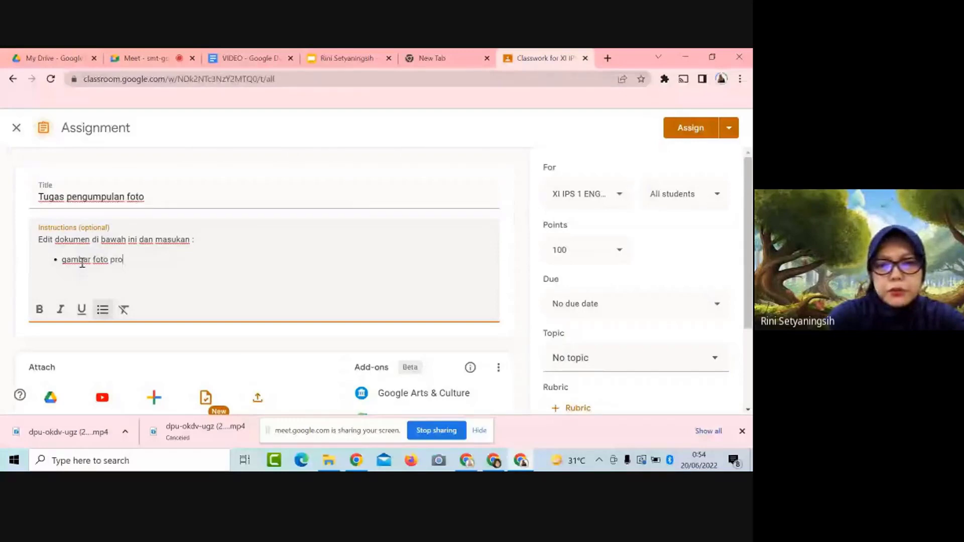
type("fil")
key("Return")
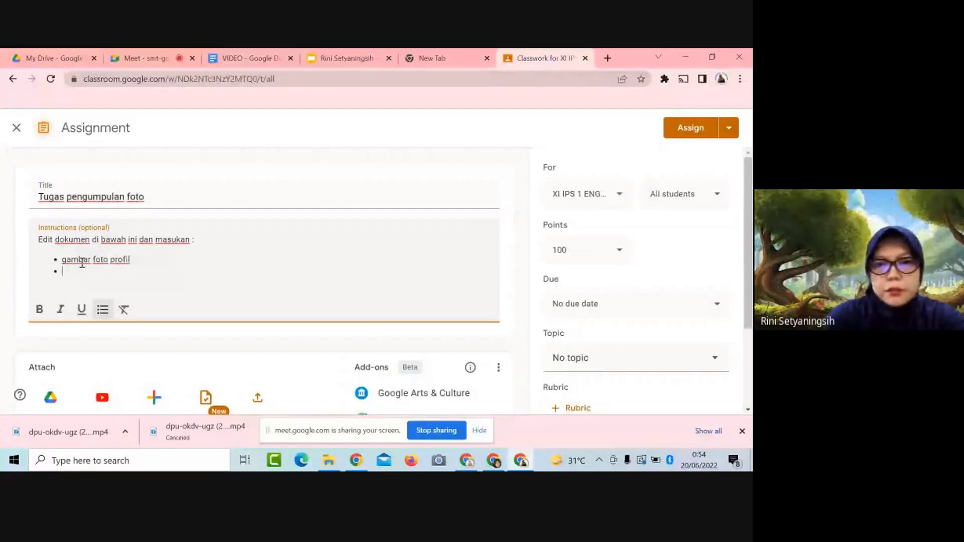
type("gambat")
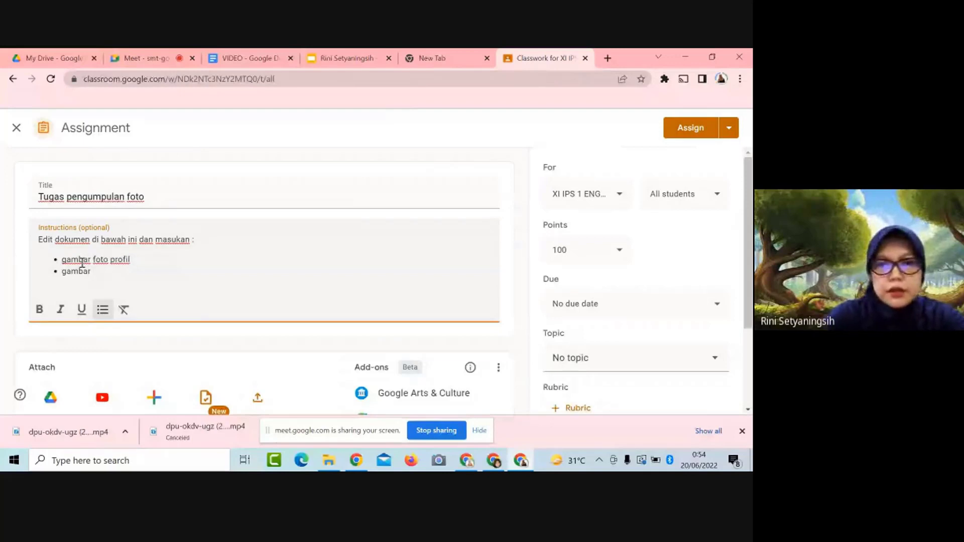
type(" foto ")
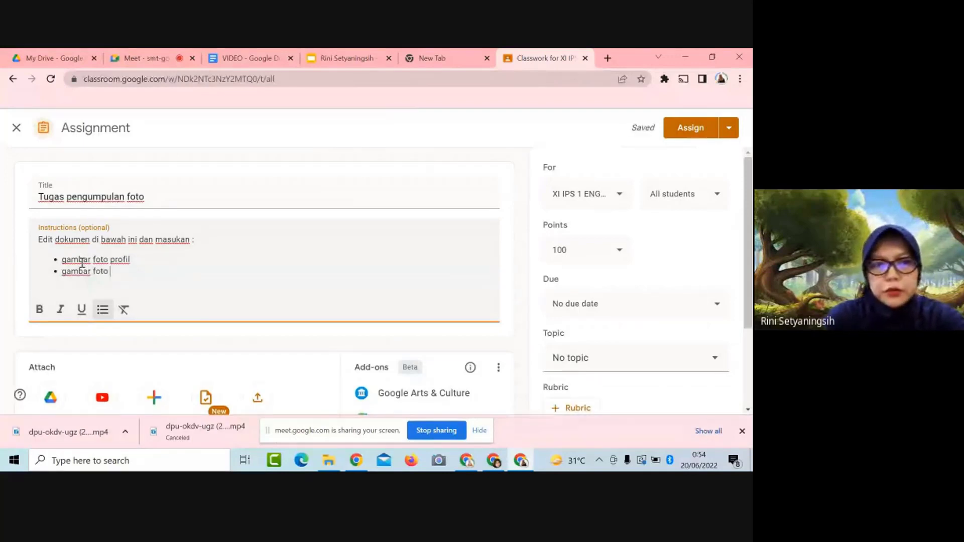
type("makanan ")
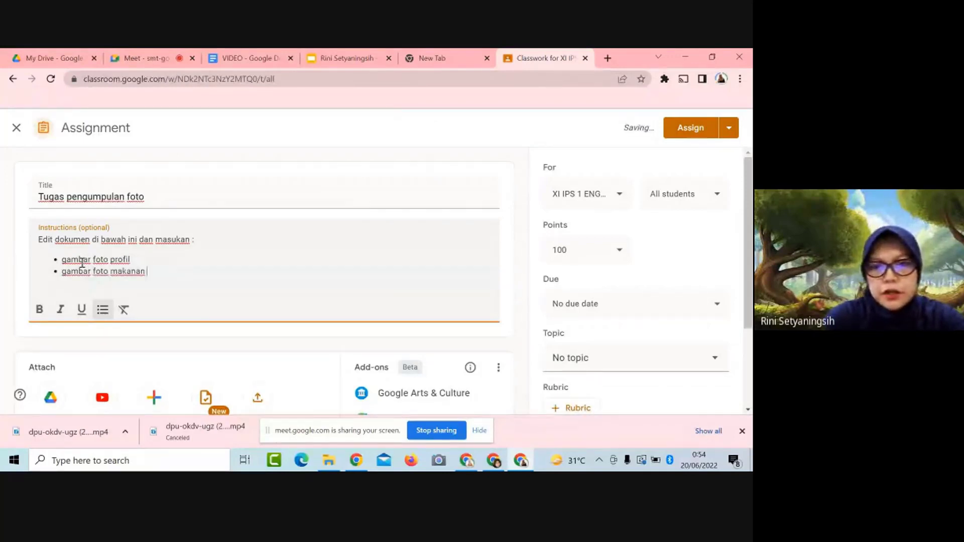
type("kesukaan")
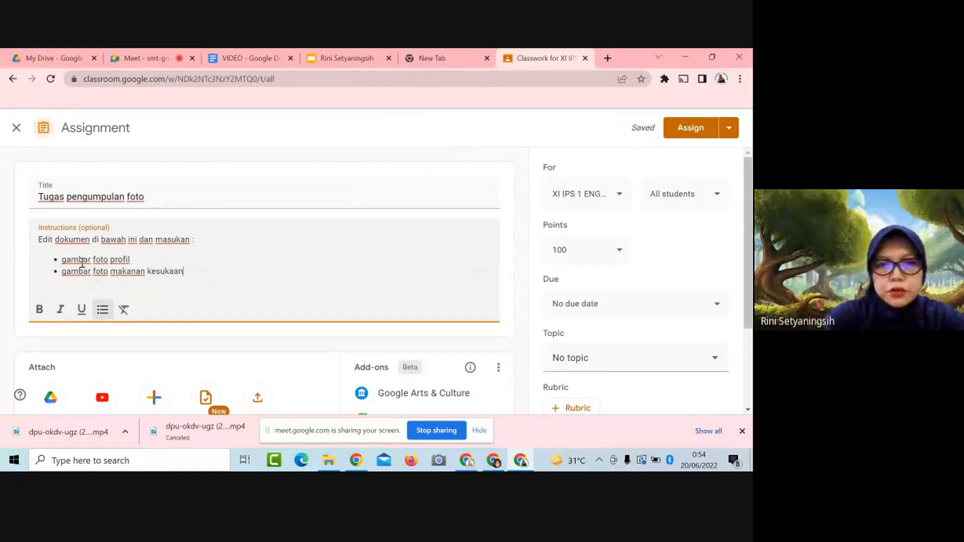
- Make the whole instruction text bold, including both bullet items
key("shift+Home")
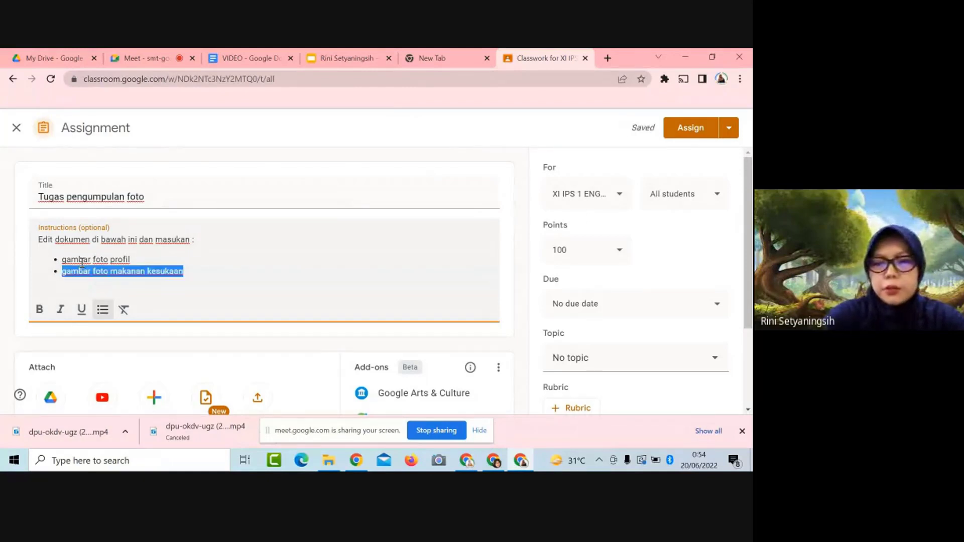
key("shift+Up")
key("shift+Up")
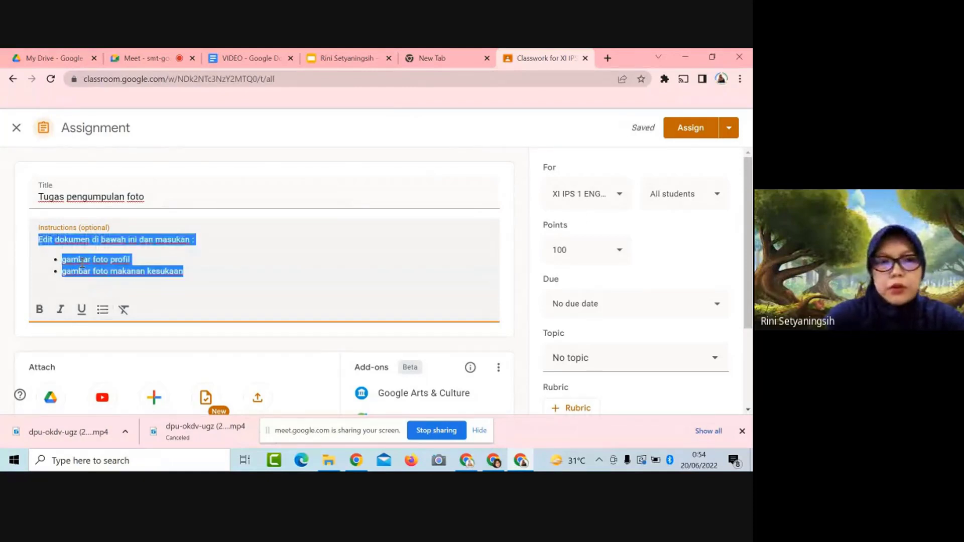
left_click(39, 311)
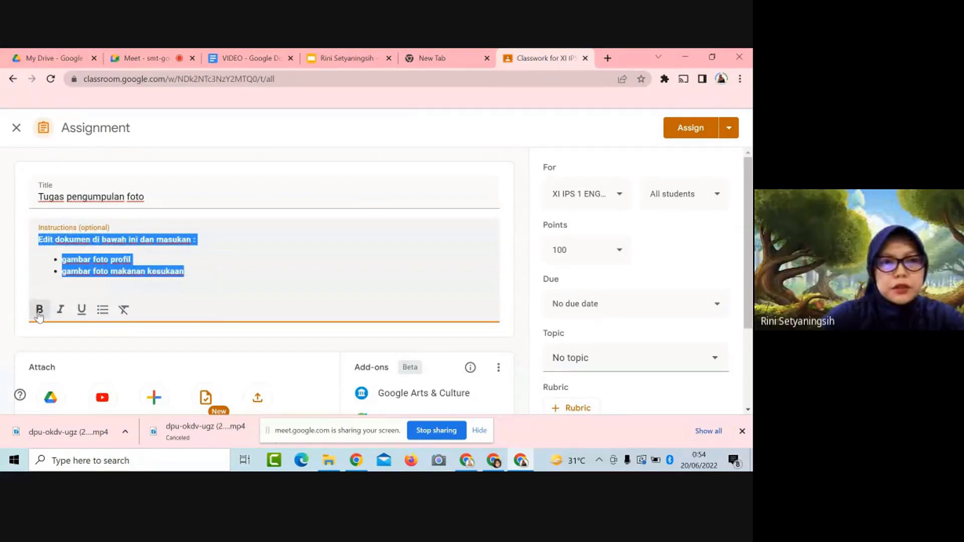
left_click(182, 278)
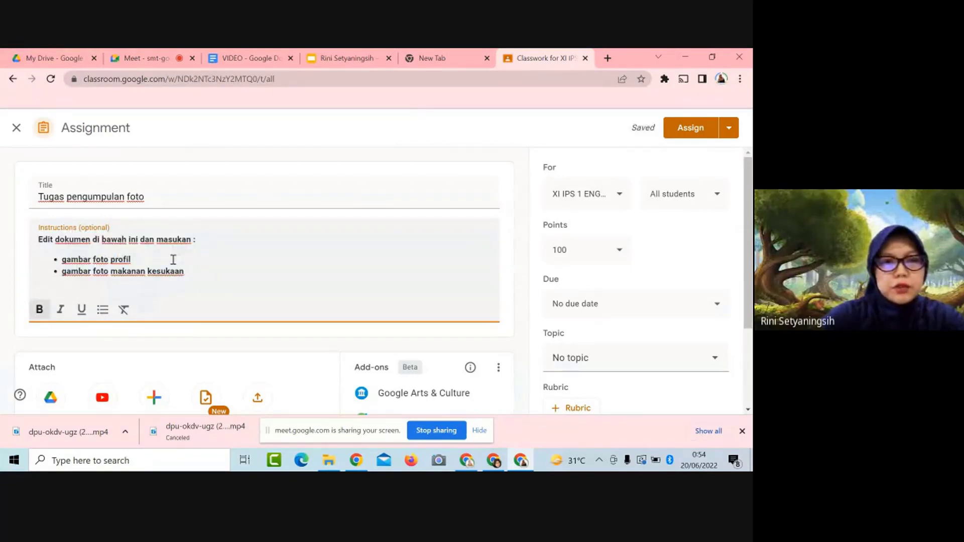
- Attach a newly created Google Docs document to the assignment and set it to "Make a copy for each student"
scroll(190, 274, "down", 1)
scroll(190, 277, "down", 1)
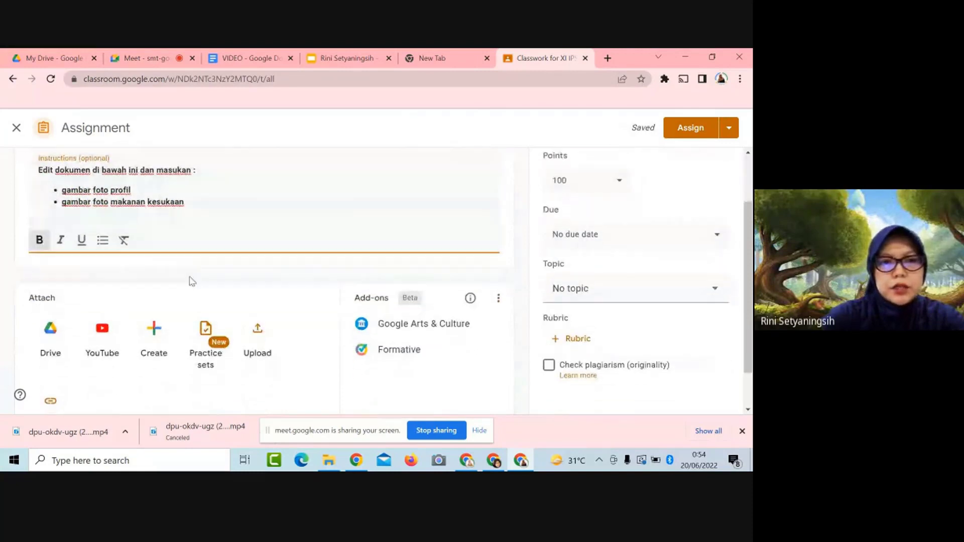
left_click(154, 330)
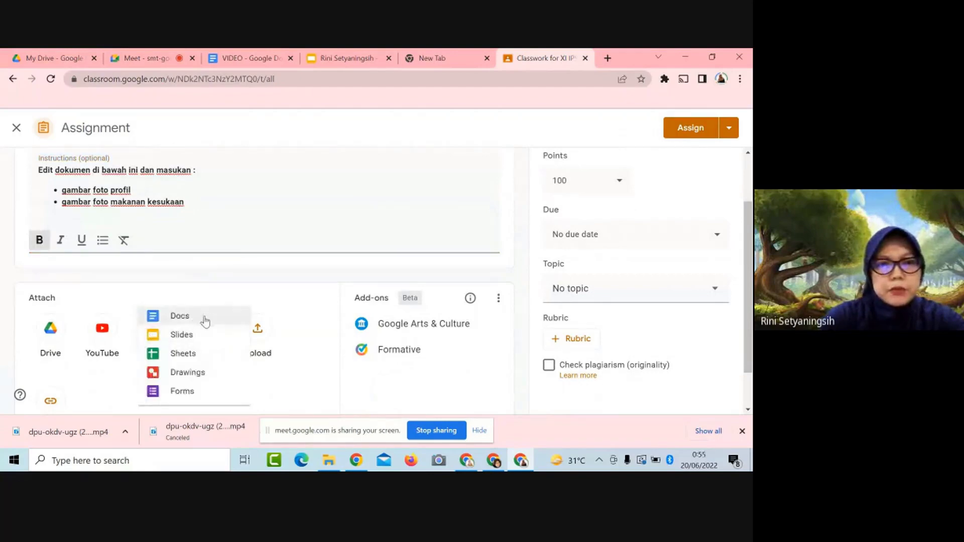
left_click(204, 320)
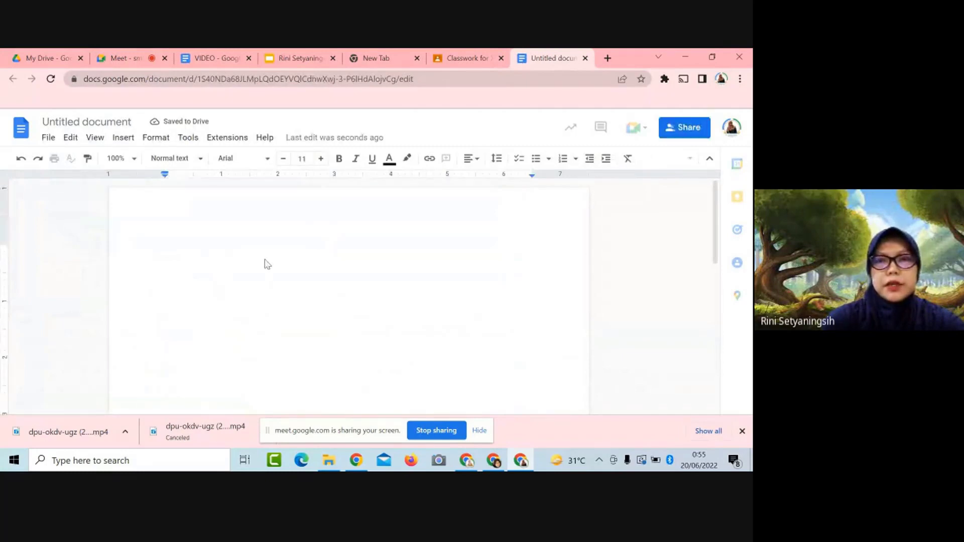
left_click(467, 58)
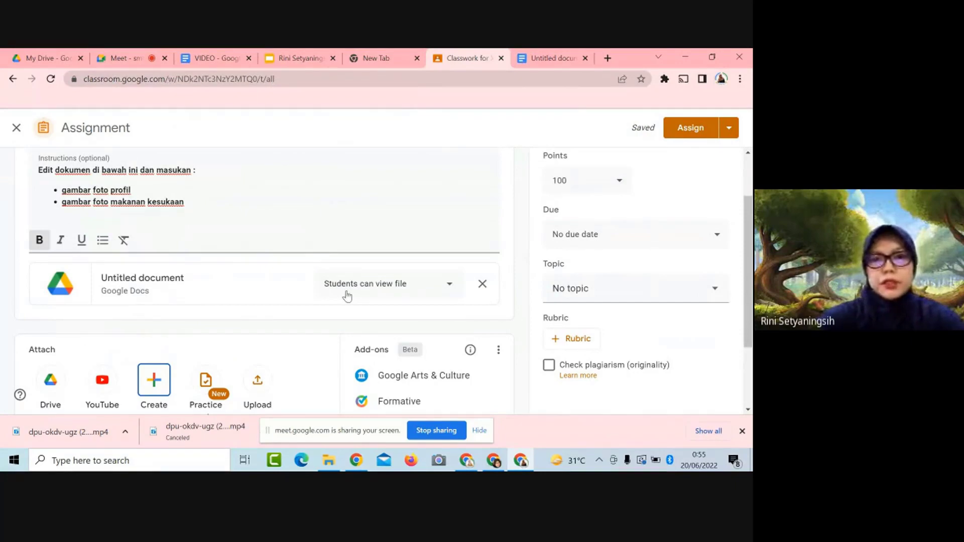
left_click(449, 285)
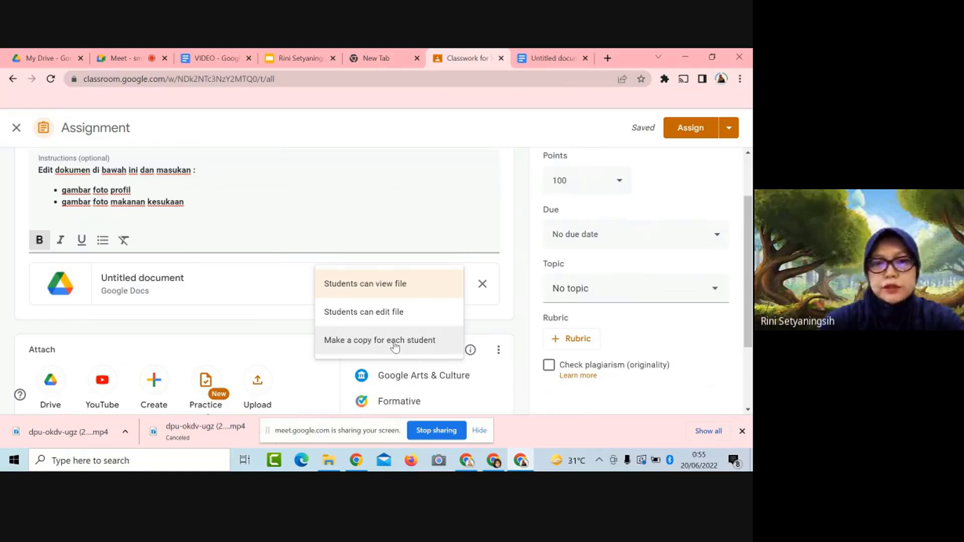
left_click(395, 341)
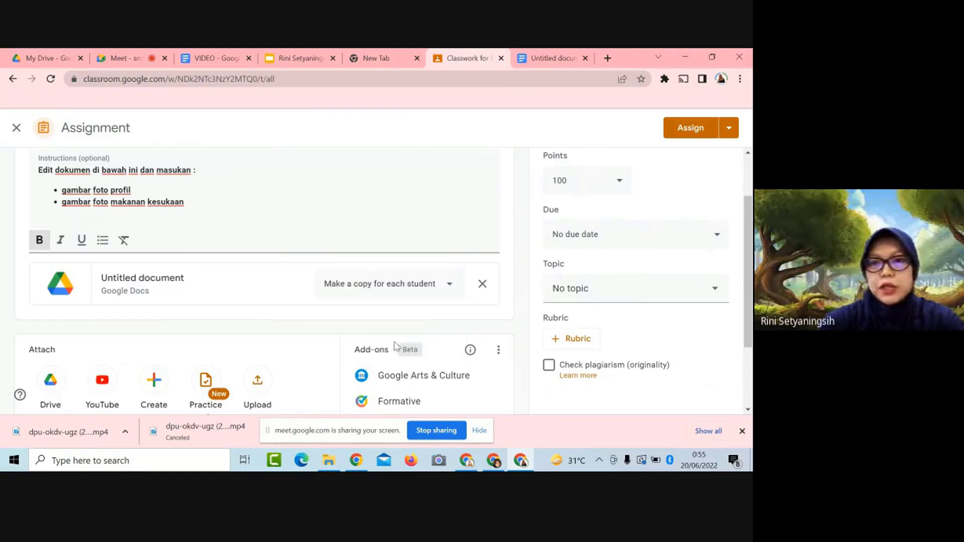
- Set the assignment's due date to Jul 21, 2022 at 11:59 PM
left_click(686, 245)
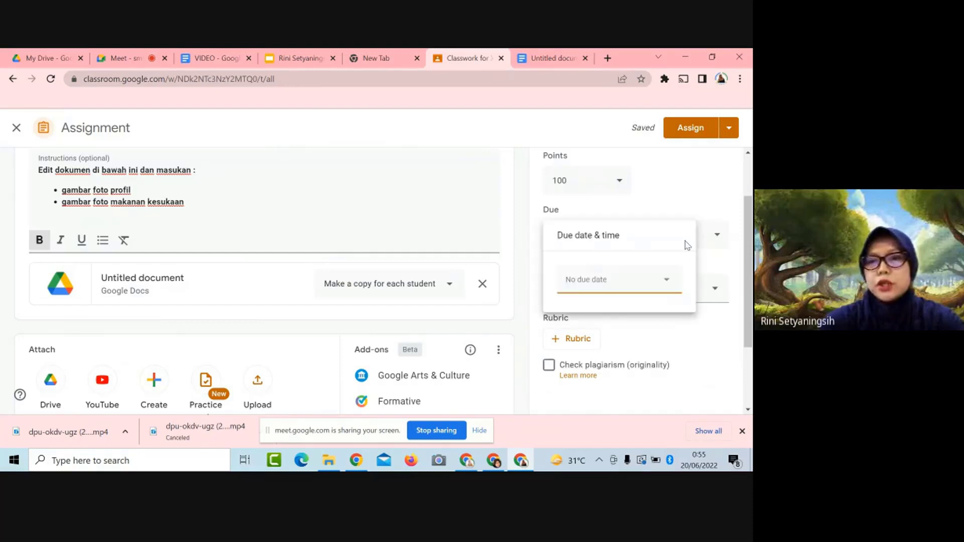
left_click(665, 286)
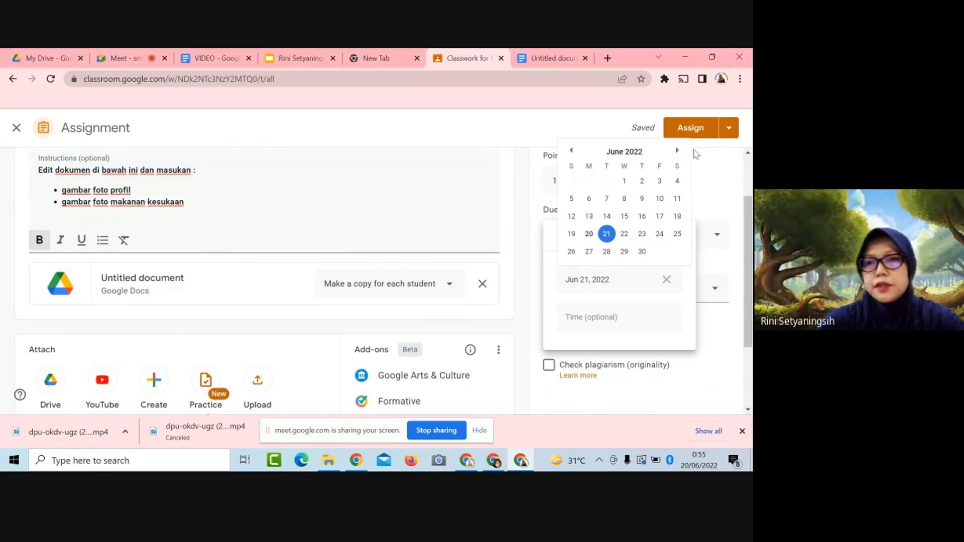
left_click(677, 151)
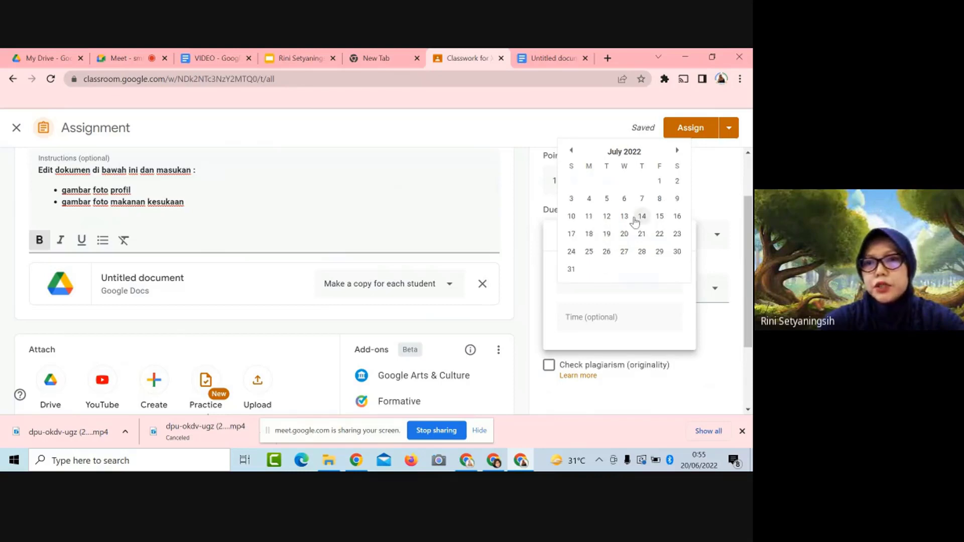
left_click(643, 235)
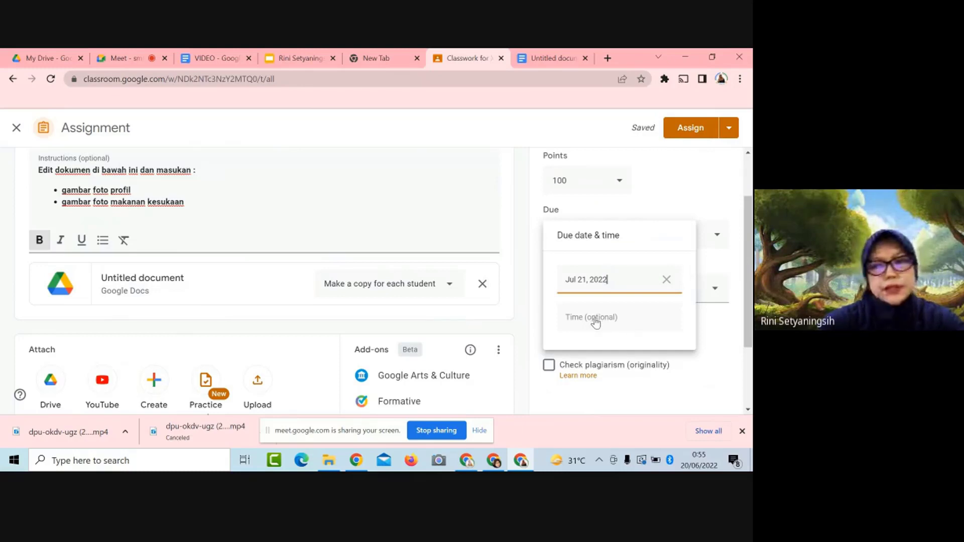
left_click(596, 320)
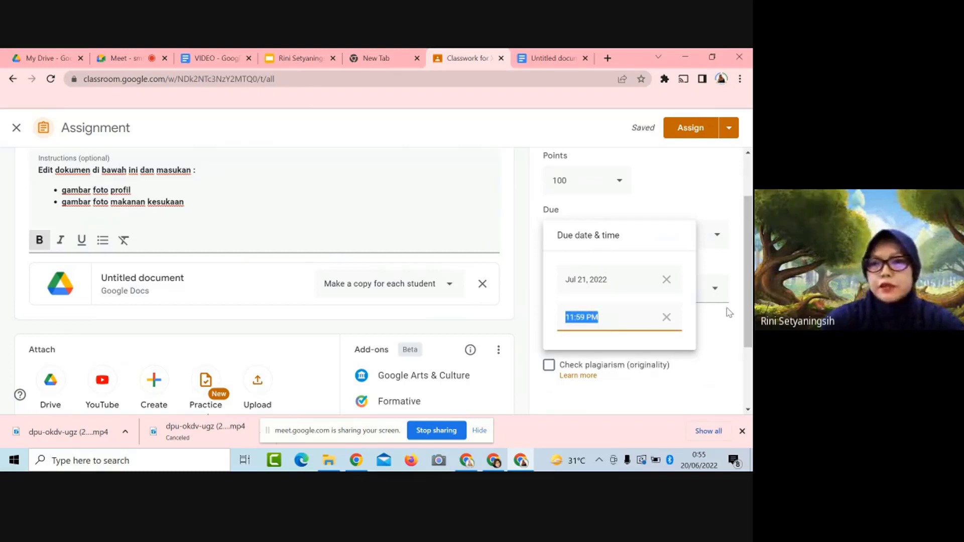
left_click(721, 322)
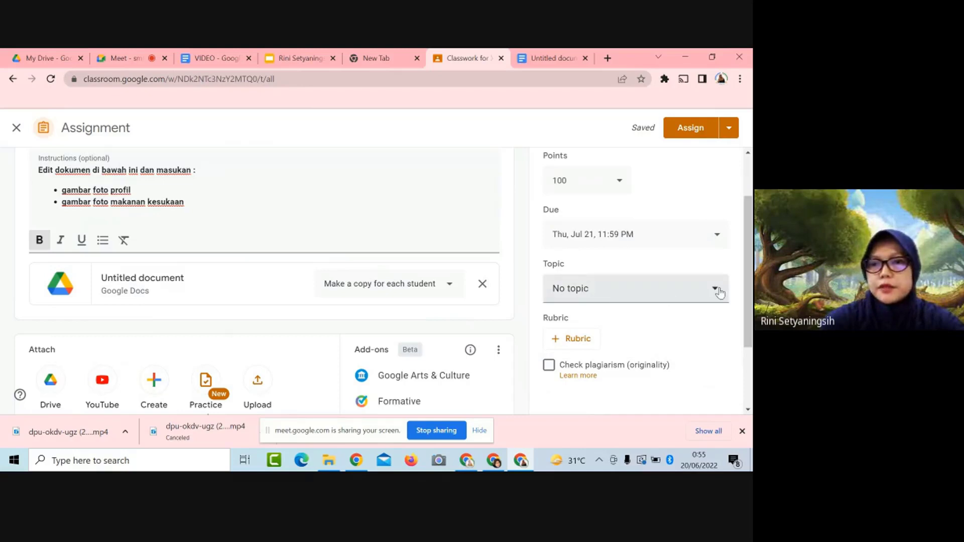
- Create a new topic named "bab 1" for the assignment
left_click(714, 294)
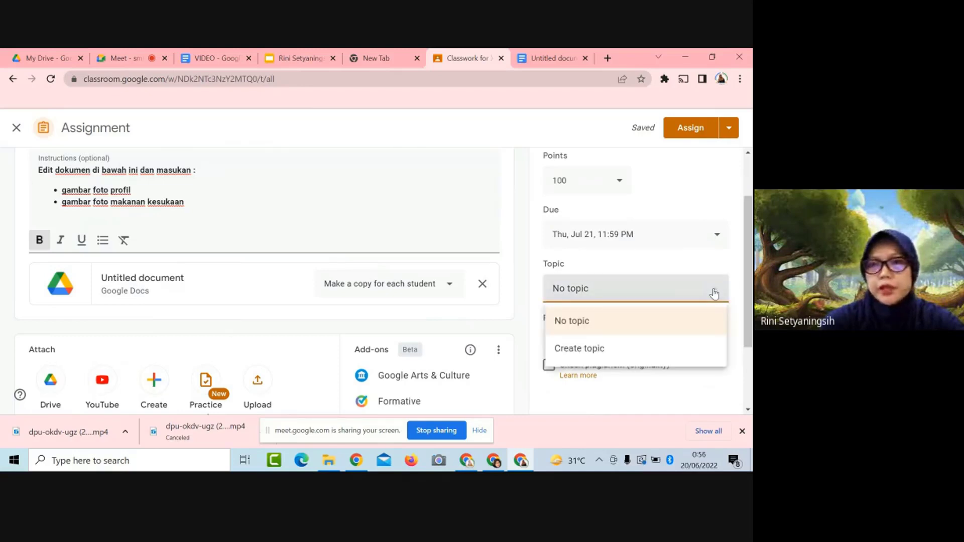
left_click(614, 352)
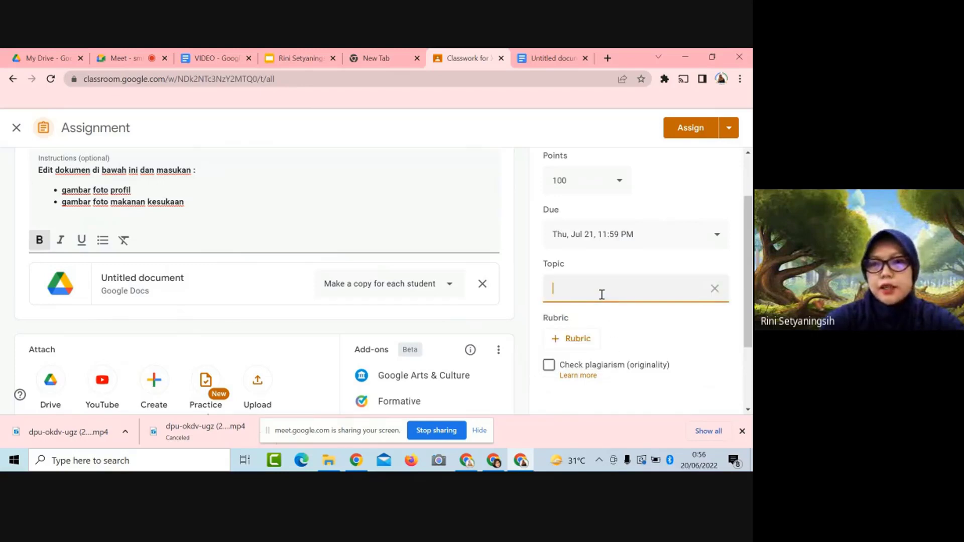
type("bab 1")
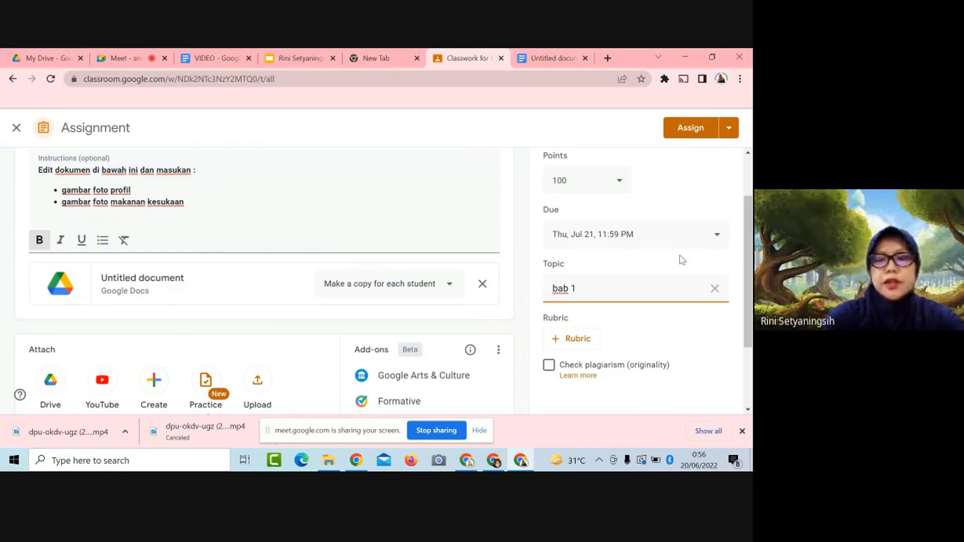
- Copy a Lightshot screenshot of the full assignment form to the clipboard and assign the task to the class
key("Print")
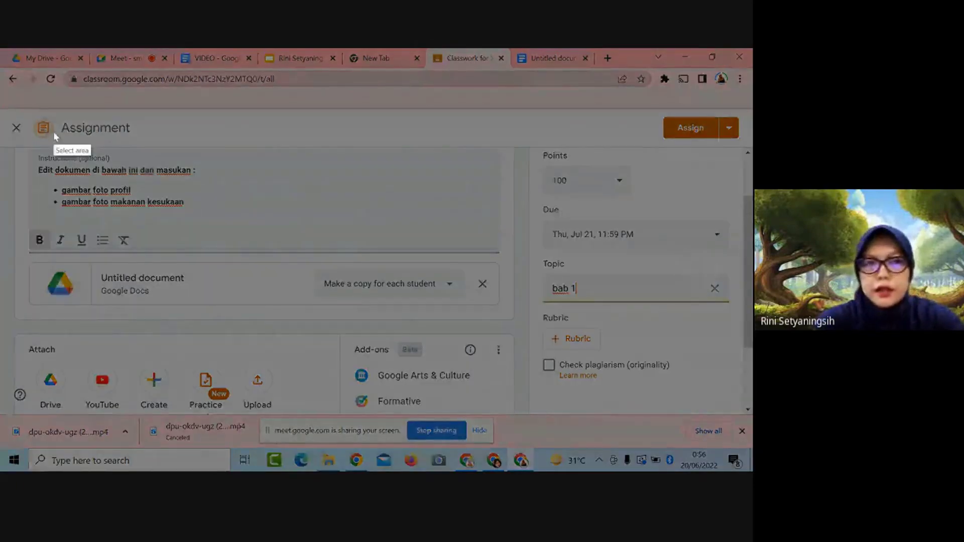
mouse_move(2, 111)
left_mouse_down()
mouse_move(183, 345)
mouse_move(397, 470)
mouse_move(703, 442)
mouse_move(747, 414)
left_mouse_up()
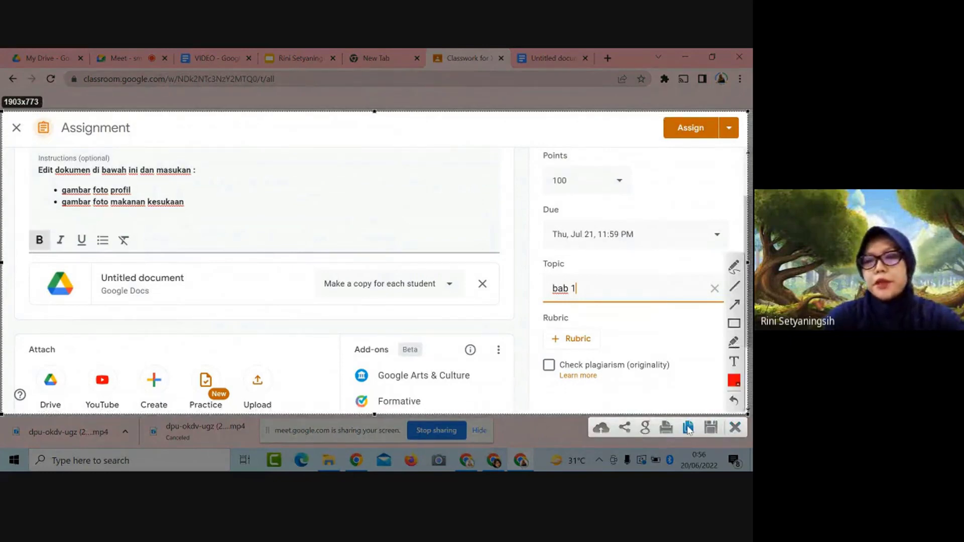
left_click(688, 428)
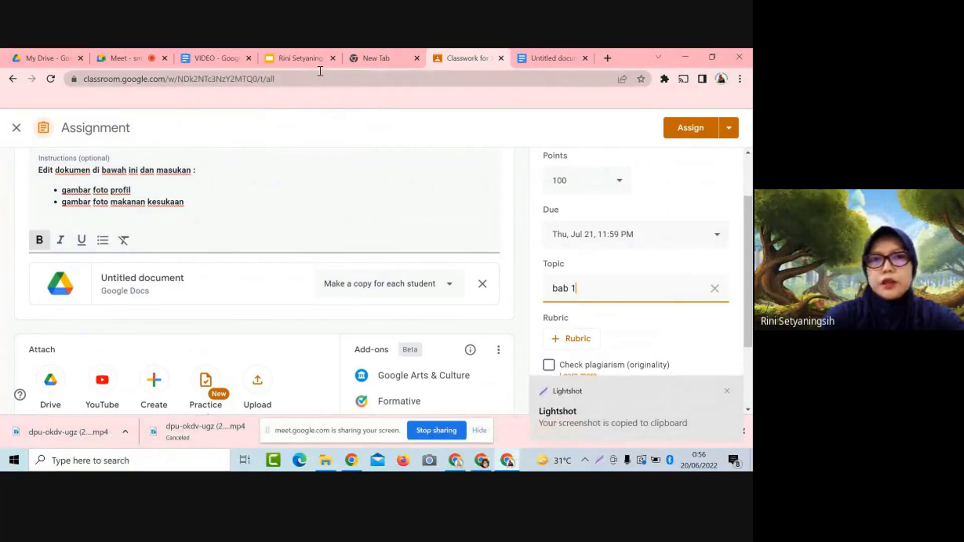
left_click(695, 126)
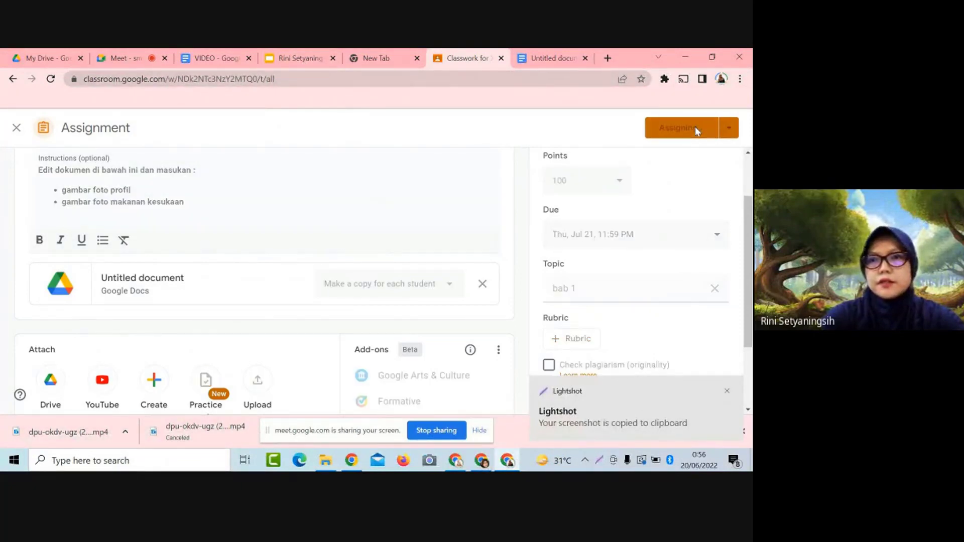
- Switch to the Google Slides presentation and paste the assignment form screenshot onto the blank slide 9
left_click(303, 59)
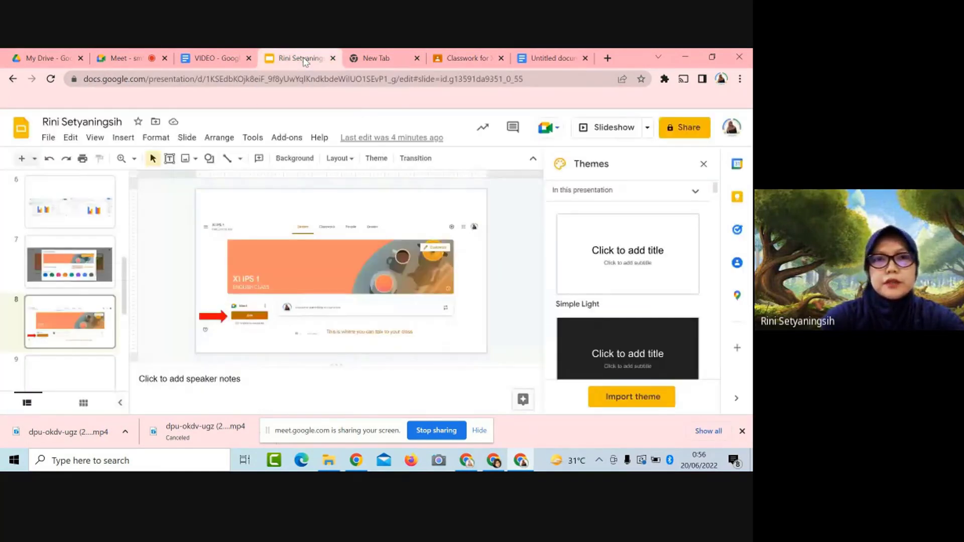
left_click(65, 386)
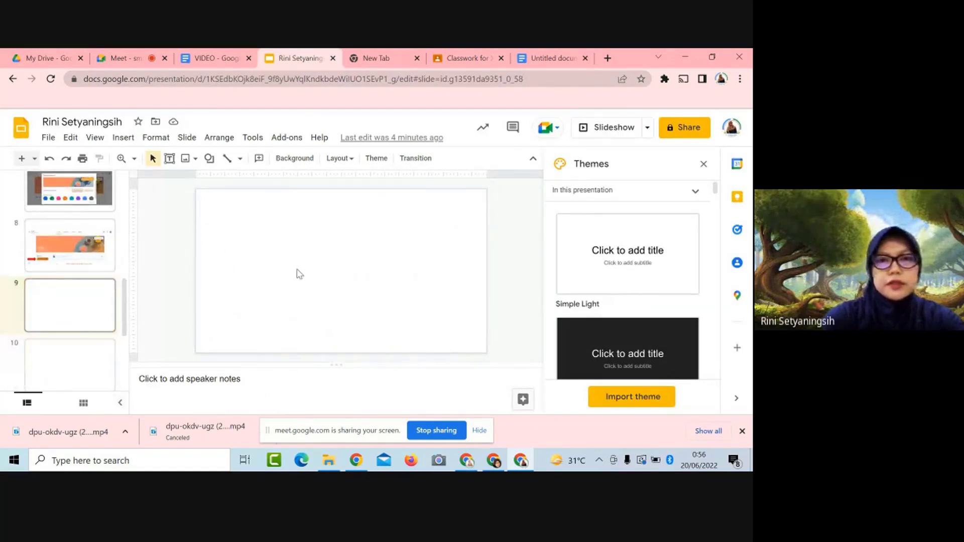
key("ctrl+v")
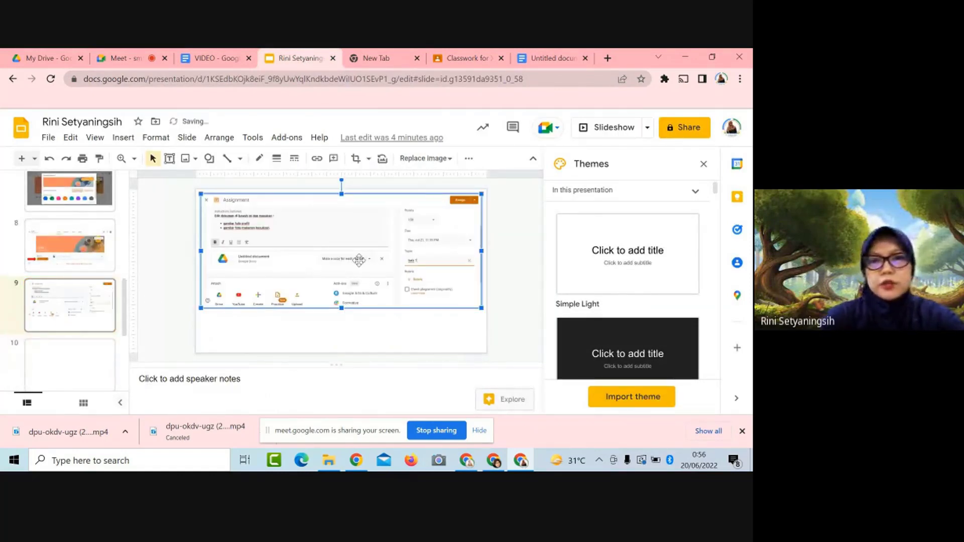
- Move the assignment form screenshot down on slide 9 until it sits near the slide's lower edge
key("Down")
key("Down")
key("Down")
key("Down")
key("Down")
key("Down")
key("Down")
key("Down")
key("Down")
key("Down")
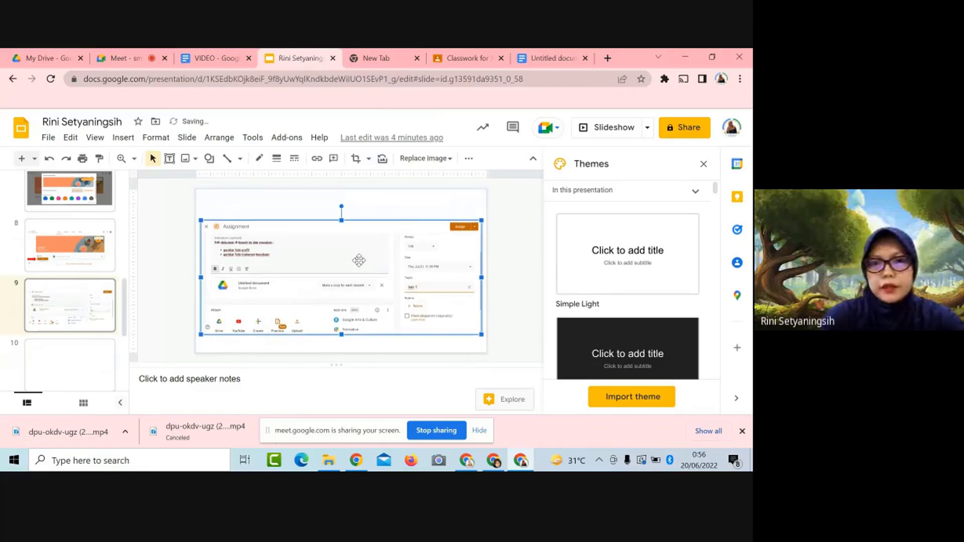
key("Down")
key("Down")
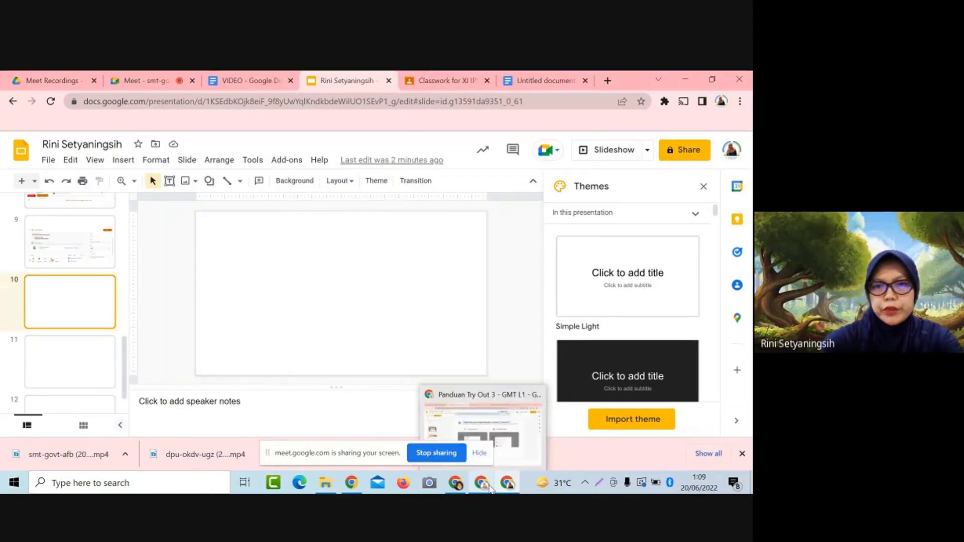
- Check the "Panduan Try Out 3" guide slide on inviting teachers and students, and return to the own presentation
left_click(490, 488)
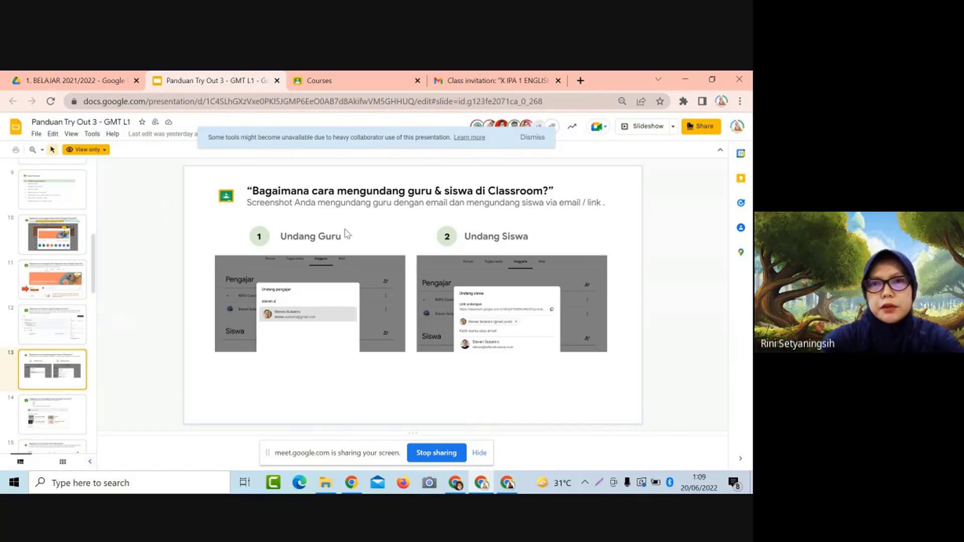
mouse_move(508, 485)
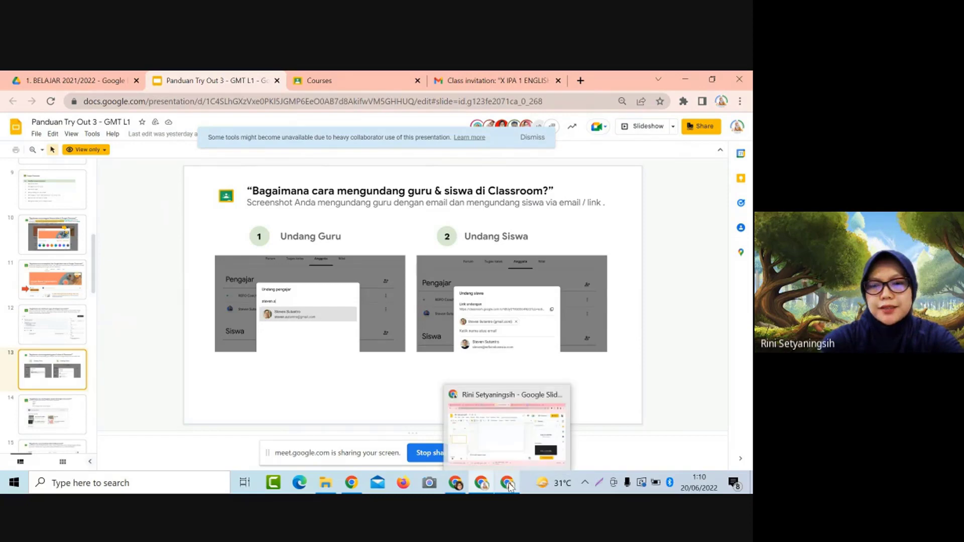
left_click(508, 485)
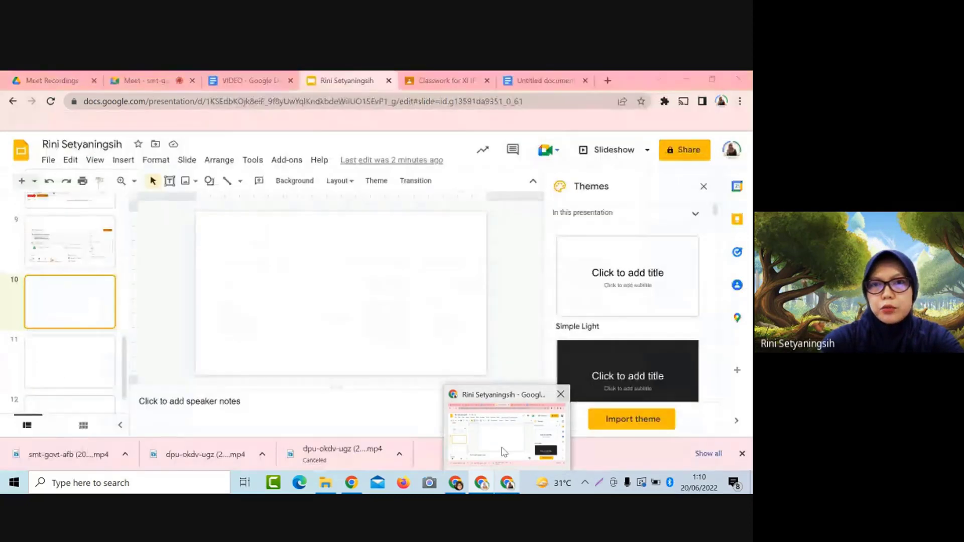
- Switch to Google Classroom and start a teacher invitation from the XI IPS 1 class's people list
left_click(437, 81)
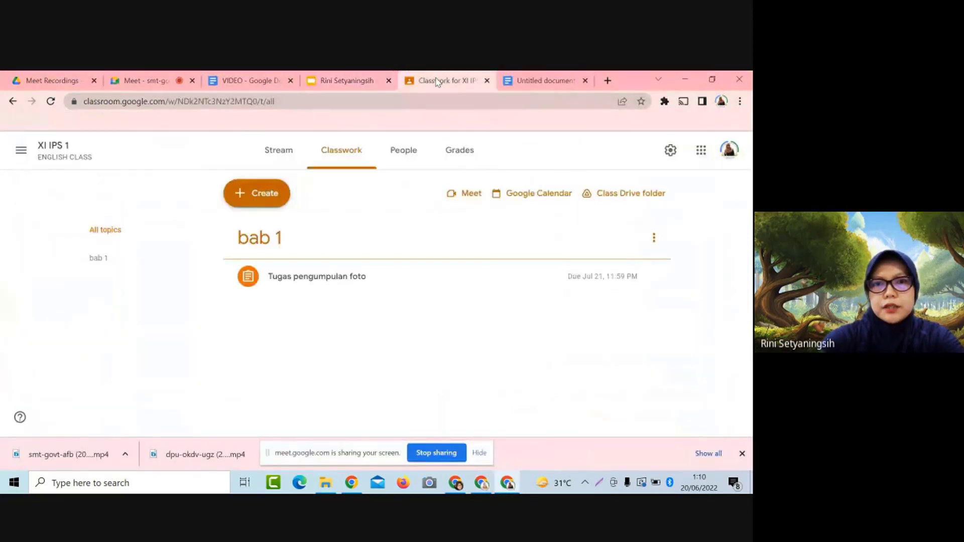
left_click(394, 158)
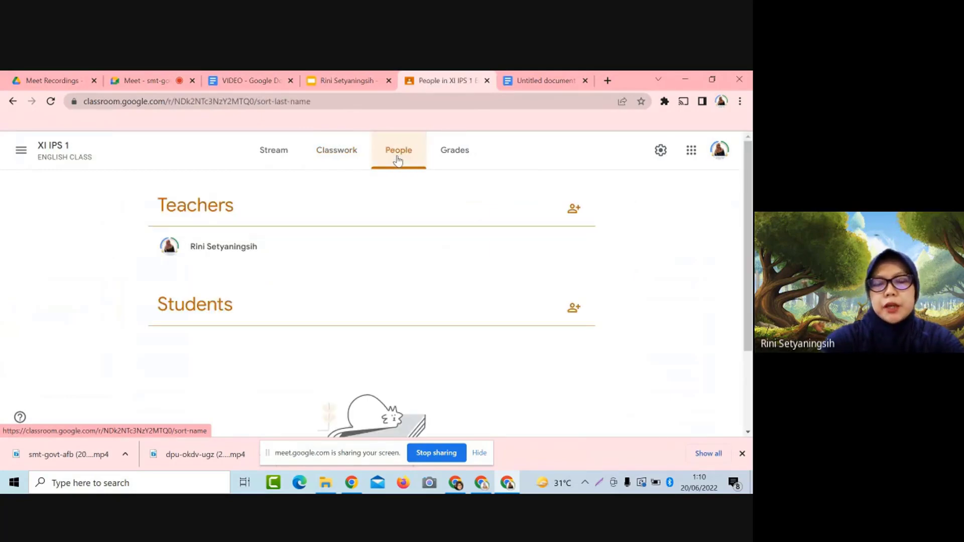
left_click(577, 211)
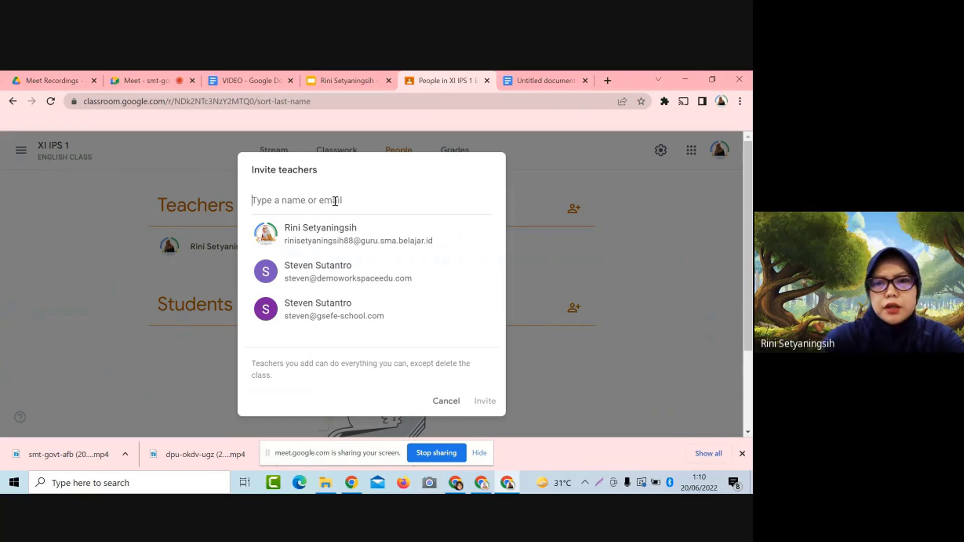
- Copy the e-mail address of the Google account in the other Chrome profile and add it as a teacher invitee
left_click(458, 483)
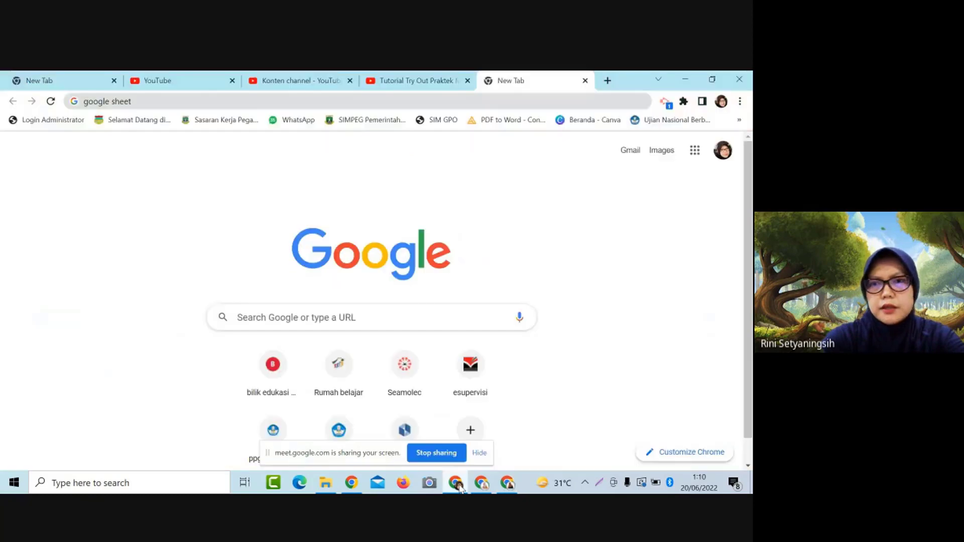
left_click(723, 151)
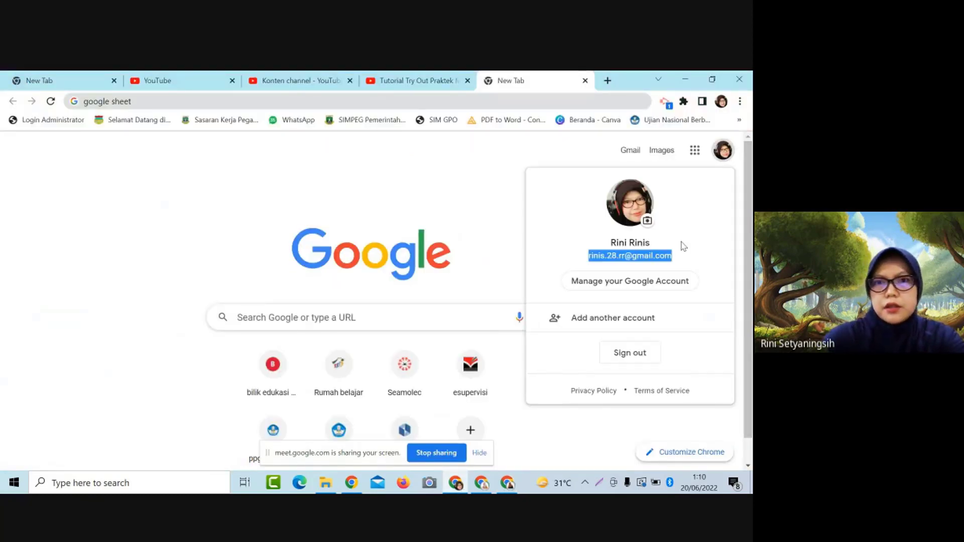
left_click(483, 484)
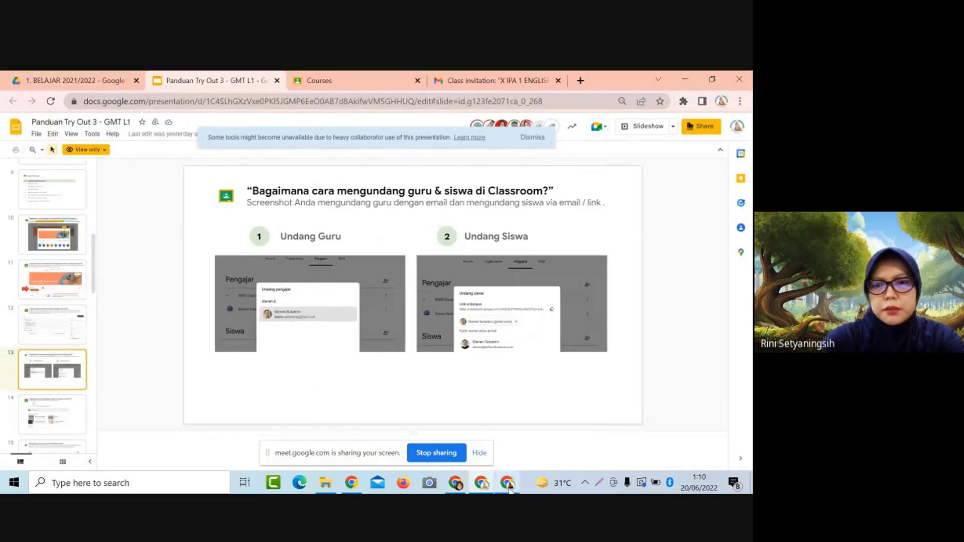
left_click(508, 484)
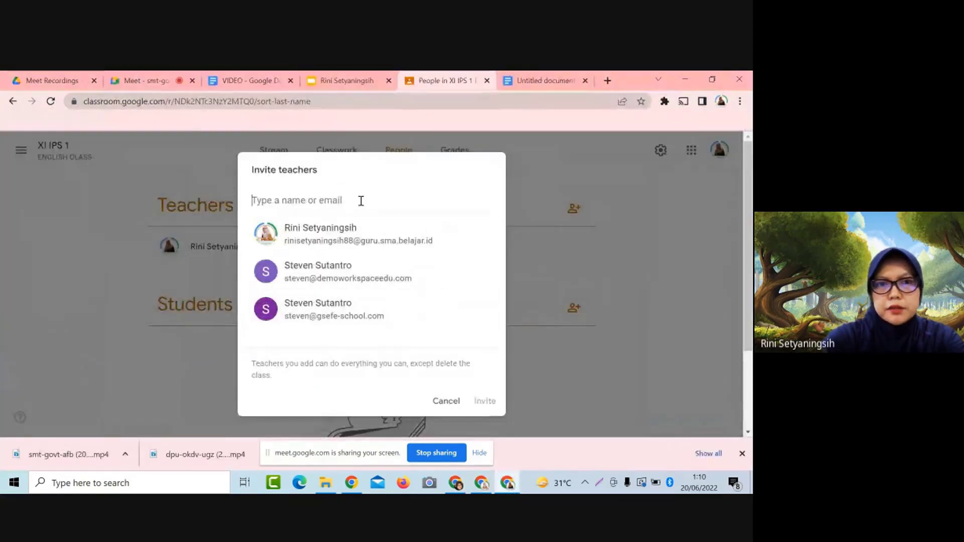
key("ctrl+v")
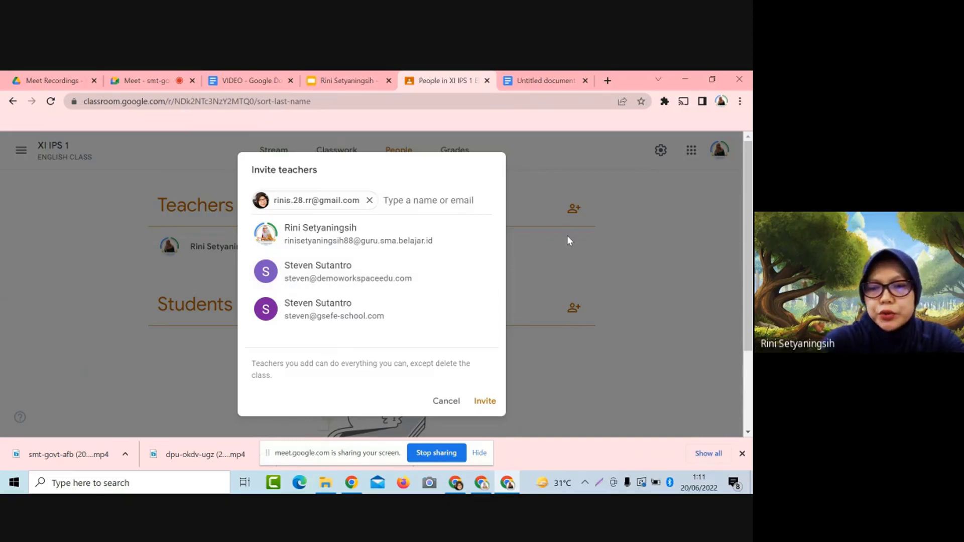
- Copy a Lightshot screenshot of the Invite teachers dialog and paste it onto blank slide 10 in Google Slides
key("super+shift+s")
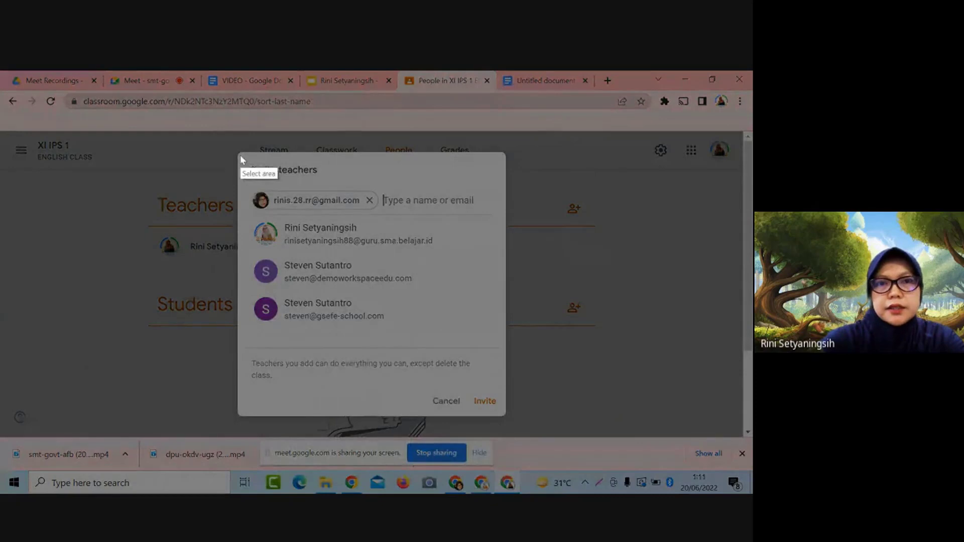
mouse_move(241, 156)
left_mouse_down()
mouse_move(322, 270)
mouse_move(504, 415)
left_mouse_up()
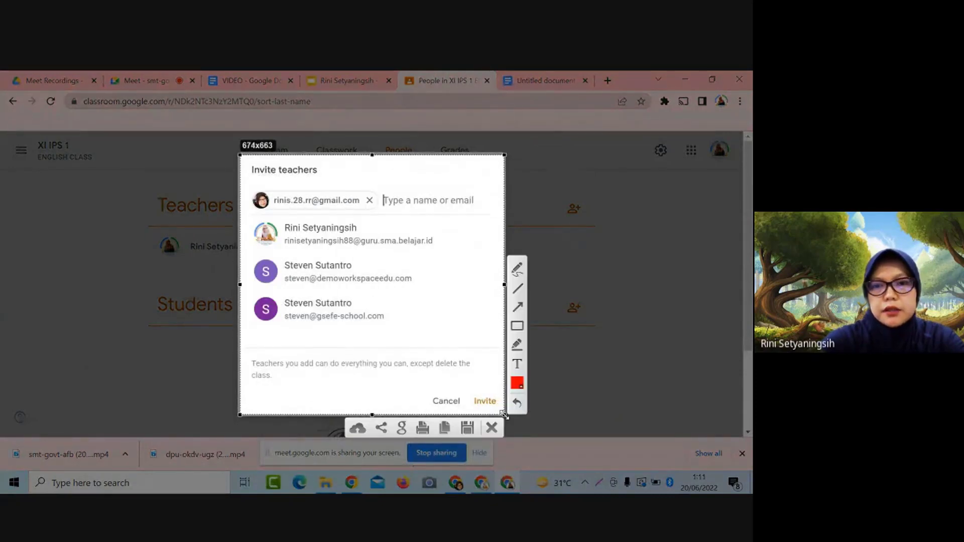
left_click(446, 430)
left_click(344, 81)
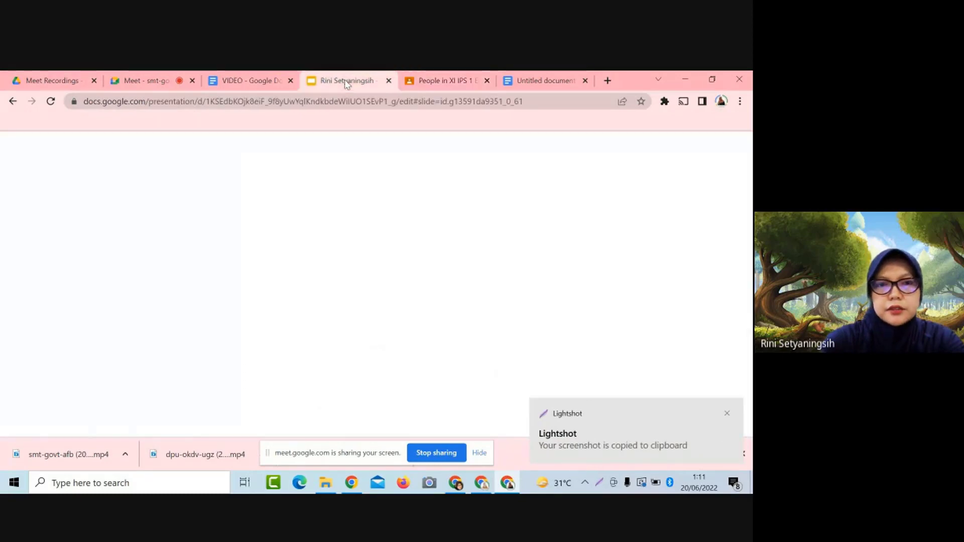
key("ctrl+v")
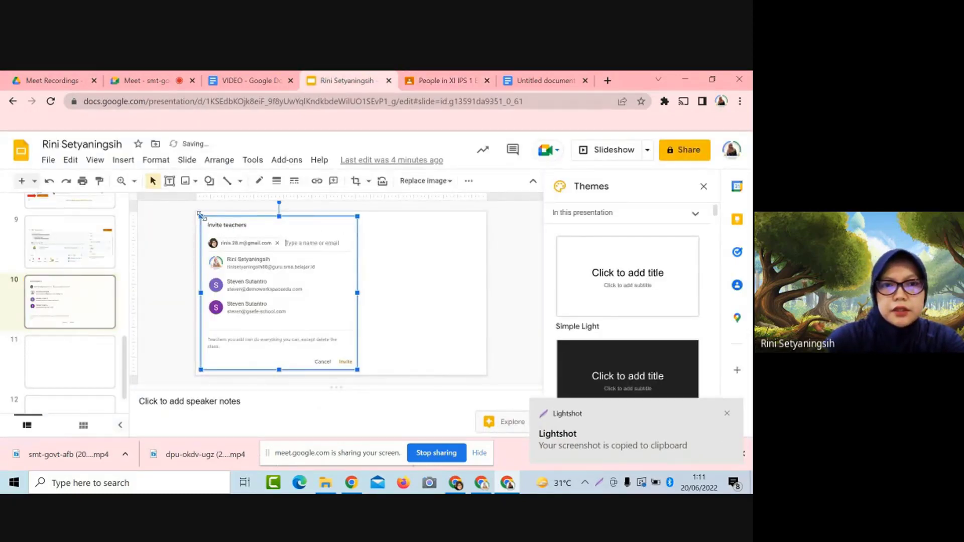
- Send the teacher invitation in Google Classroom and add the suggested guru.sma.belajar.id account as a student invitee
left_click(459, 81)
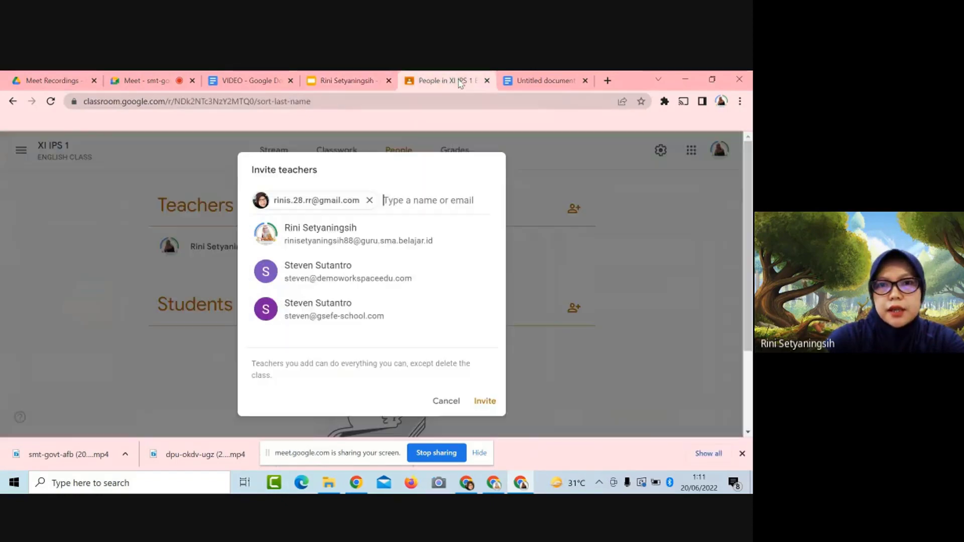
left_click(486, 404)
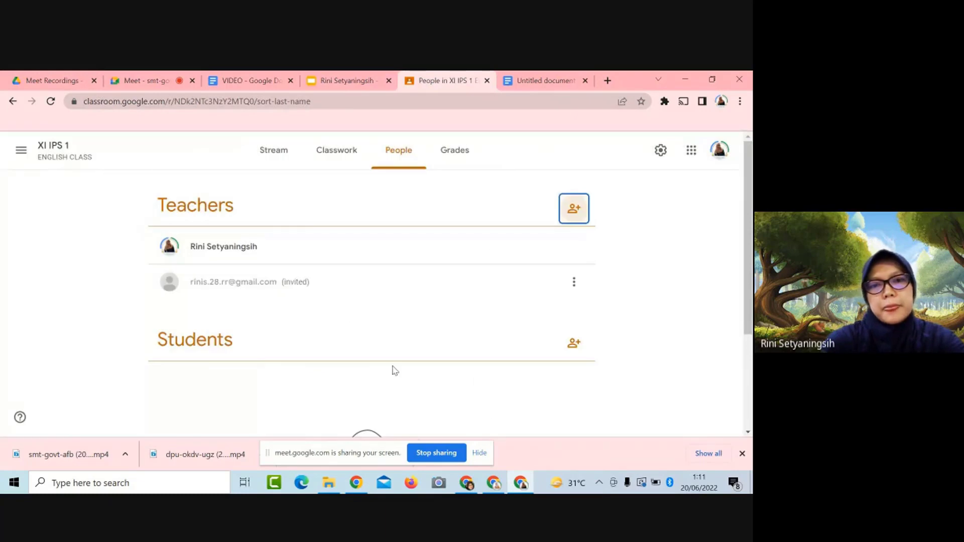
scroll(394, 369, "down", 2)
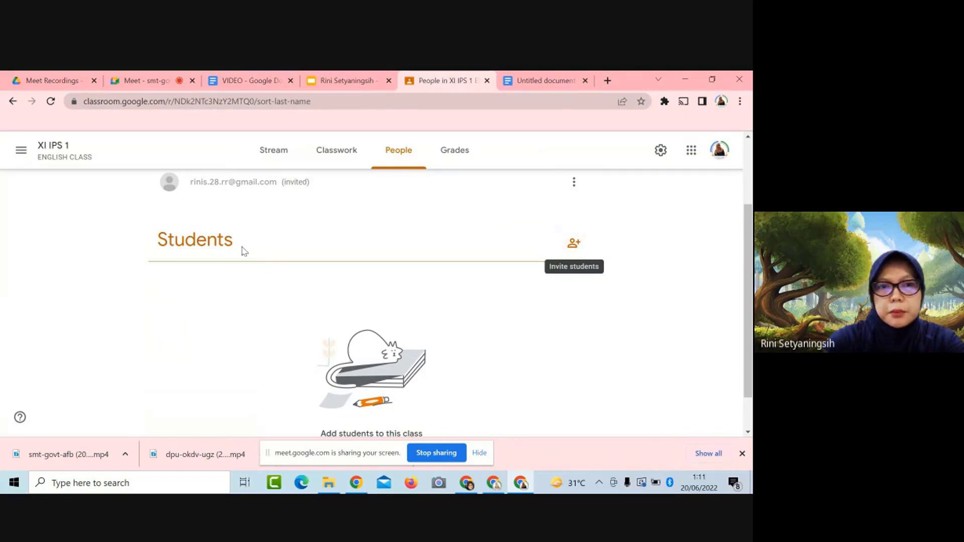
left_click(575, 244)
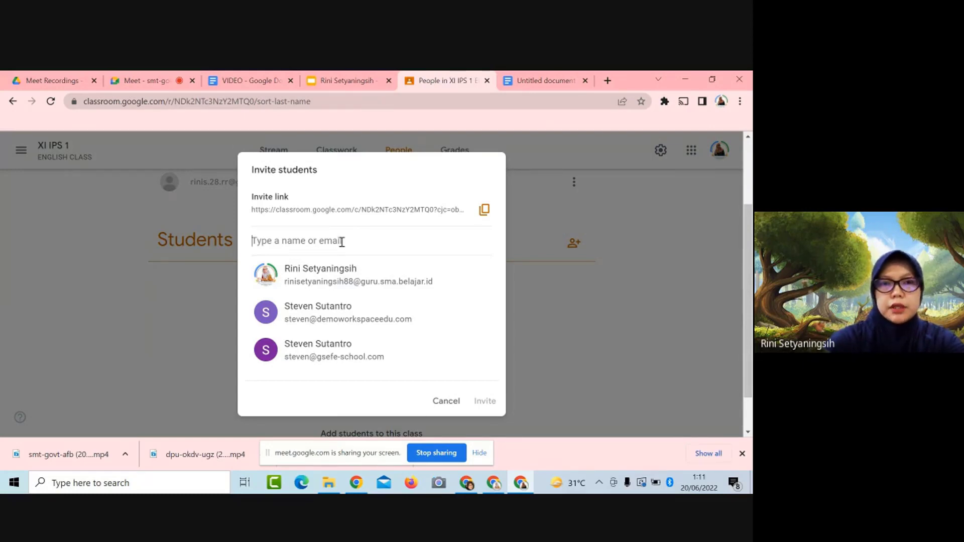
left_click(305, 284)
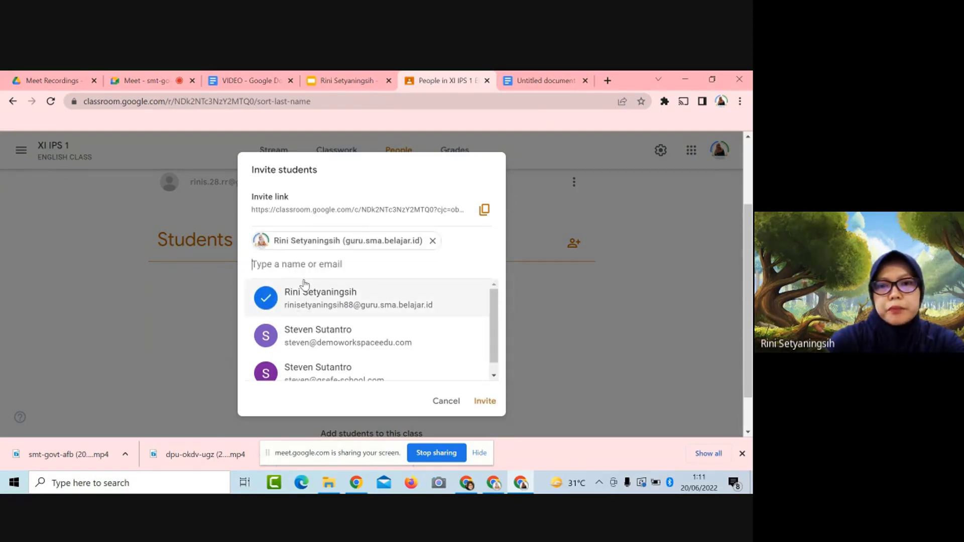
- Copy a Lightshot screenshot of the Invite students dialog and paste it beside the teacher screenshot on slide 10
key("Print")
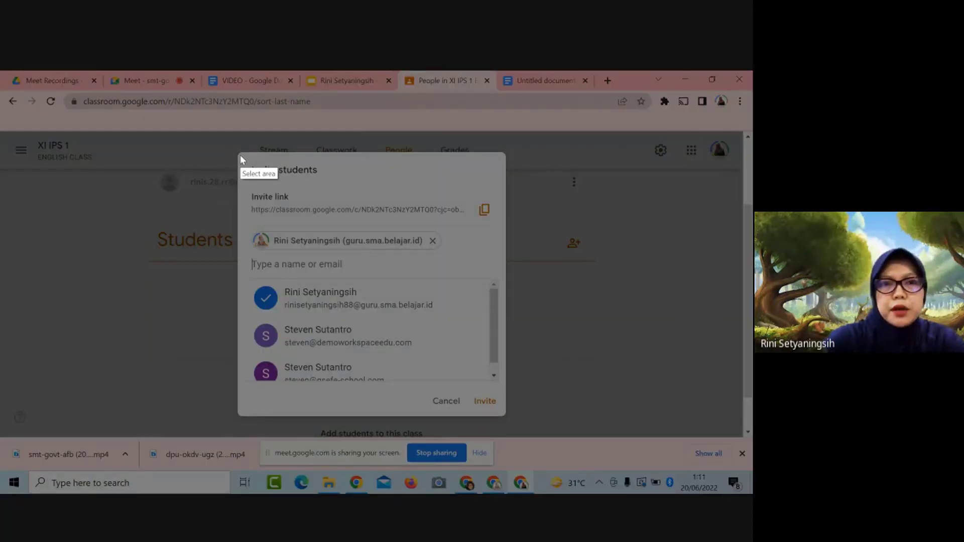
left_click_drag(240, 155, 503, 413)
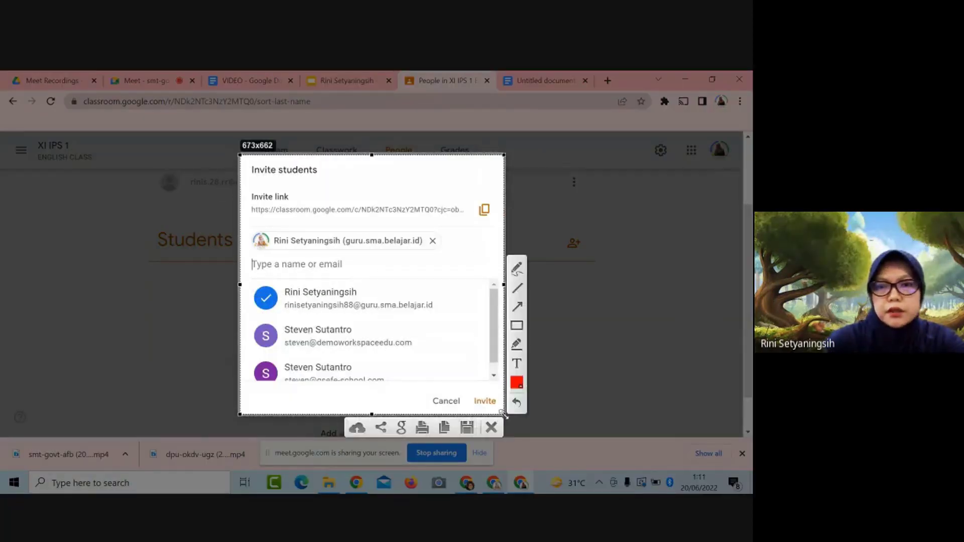
left_click(445, 427)
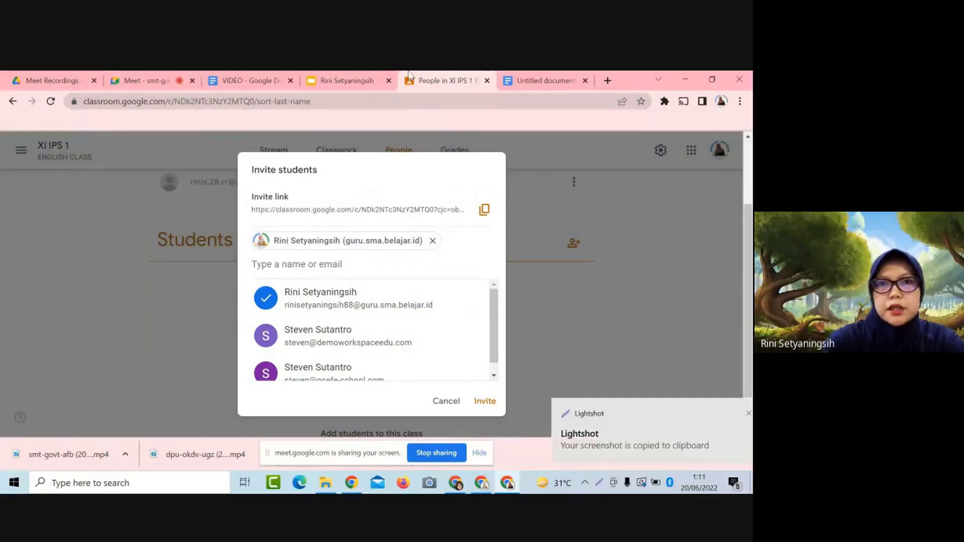
left_click(346, 80)
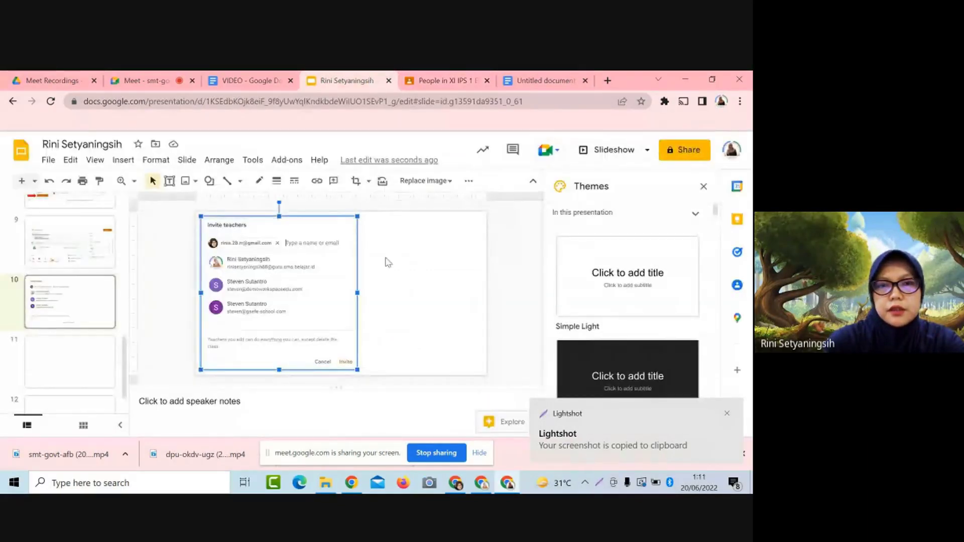
left_click(388, 262)
key("ctrl+v")
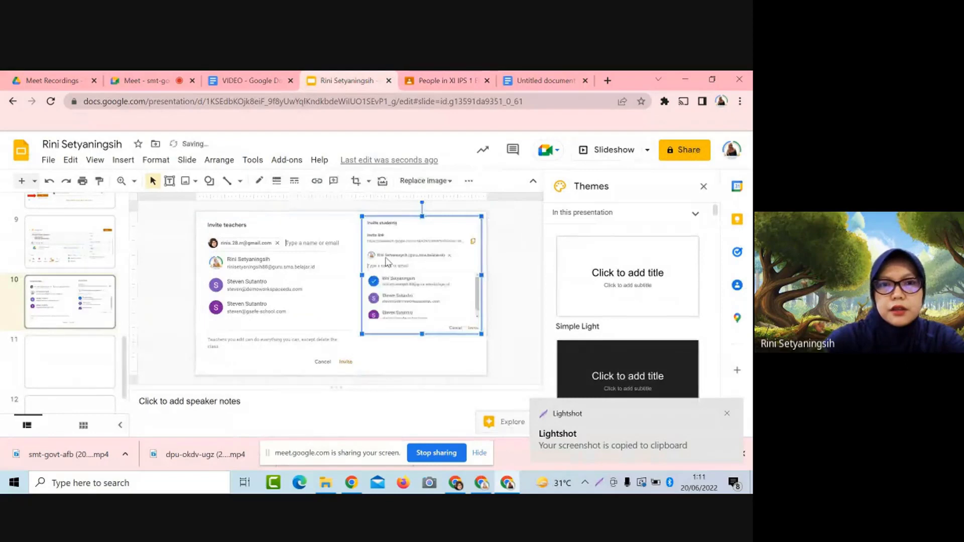
- Shrink the Invite teachers screenshot toward its lower-left corner and move the Invite students screenshot down and slightly left beside it
left_click(305, 272)
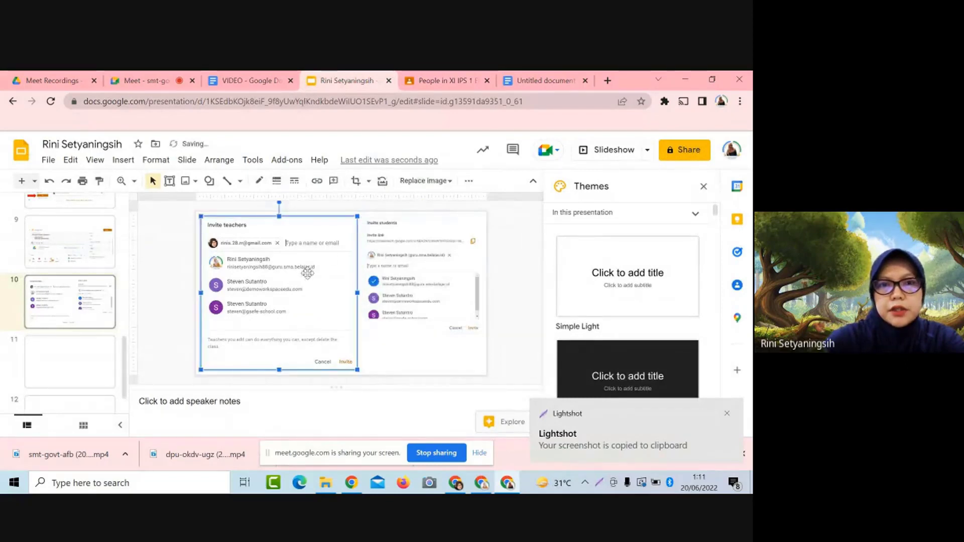
left_click_drag(359, 215, 333, 239)
left_click(398, 275)
key("Down")
key("Down")
key("Down")
key("Down")
key("Down")
key("Down")
key("Down")
key("Down")
key("Down")
key("Down")
key("Down")
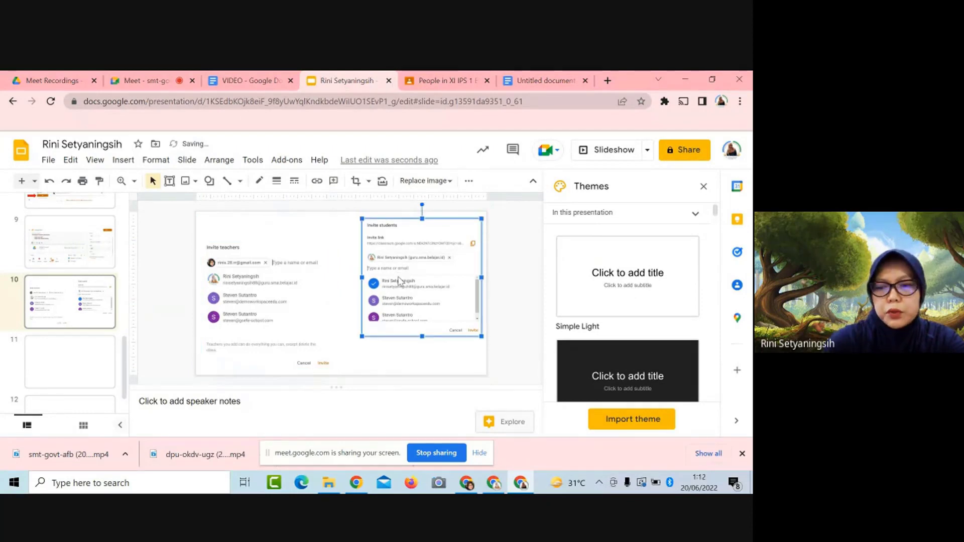
key("Down")
key("Left")
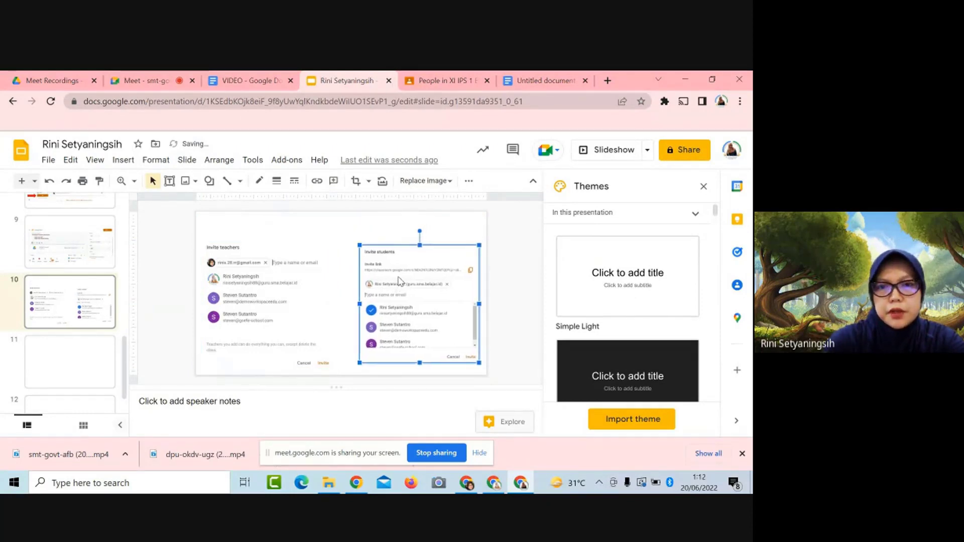
key("Left")
key("Down")
key("Down")
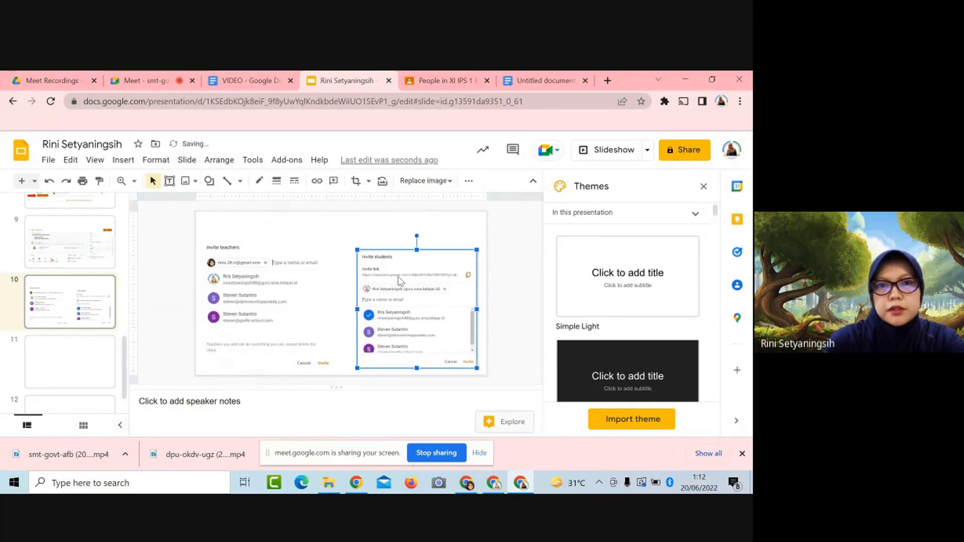
key("Up")
- Enlarge the Invite students screenshot so its top edge lines up with the Invite teachers screenshot, and go to blank slide 11
left_click(314, 259)
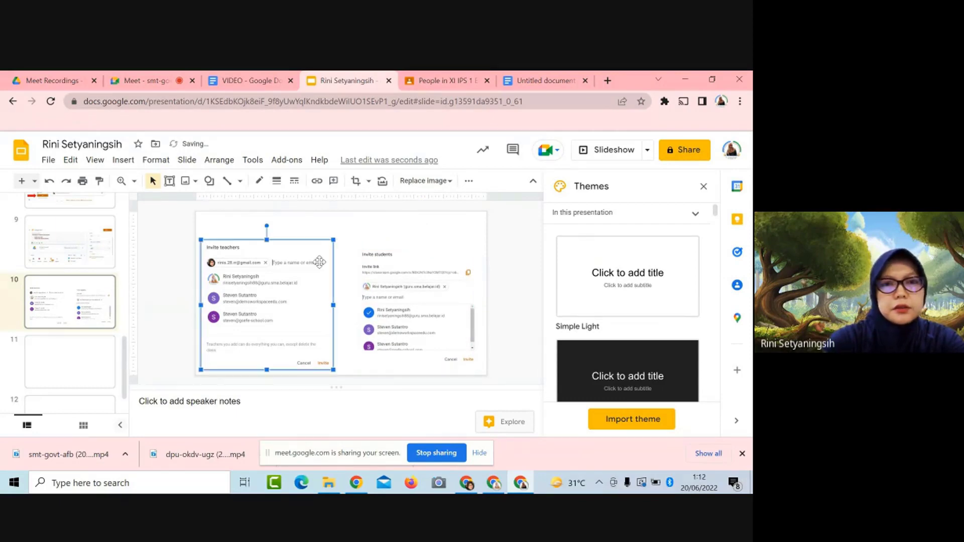
left_click(390, 271)
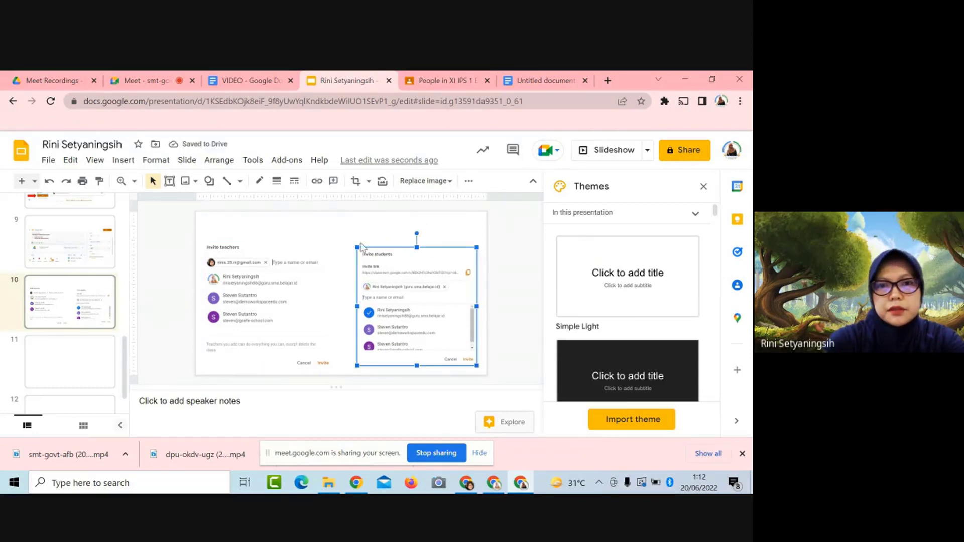
left_click_drag(357, 247, 350, 239)
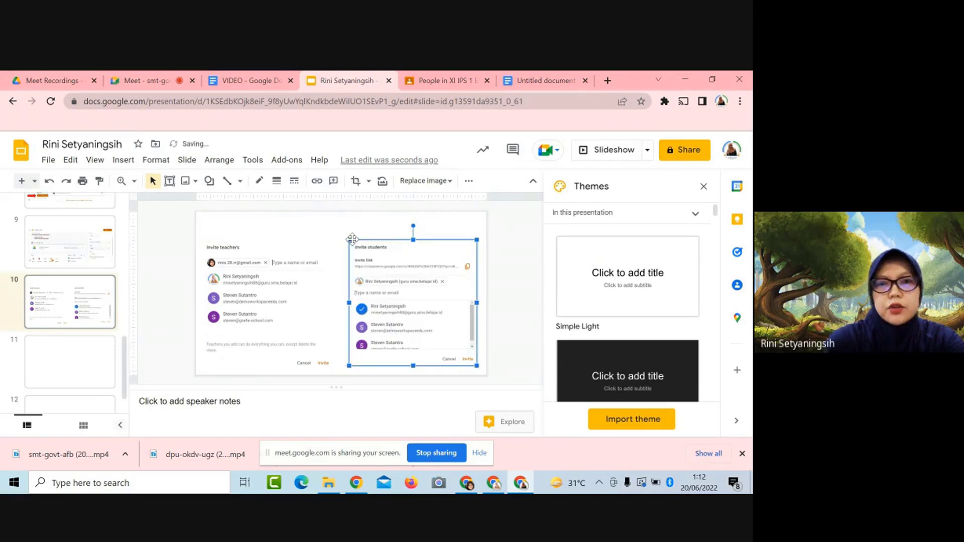
left_click(82, 353)
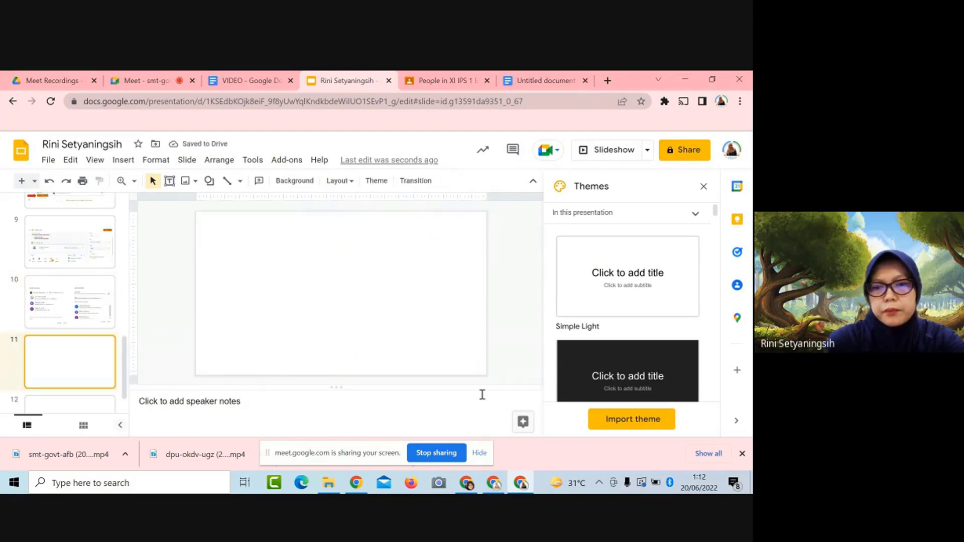
- Read the try-out guide's slide 14 about sharing materials in Google Classroom, and return to the own presentation
left_click(497, 485)
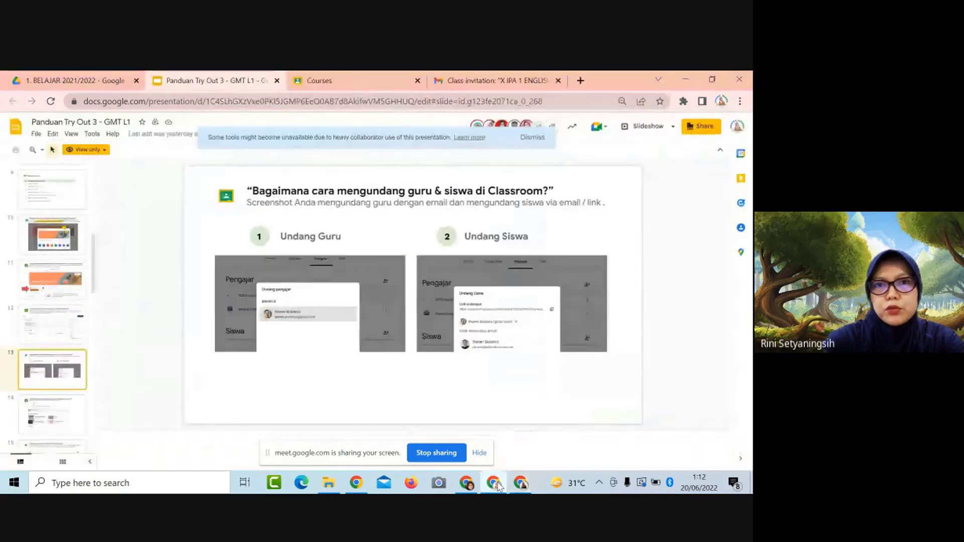
left_click(61, 415)
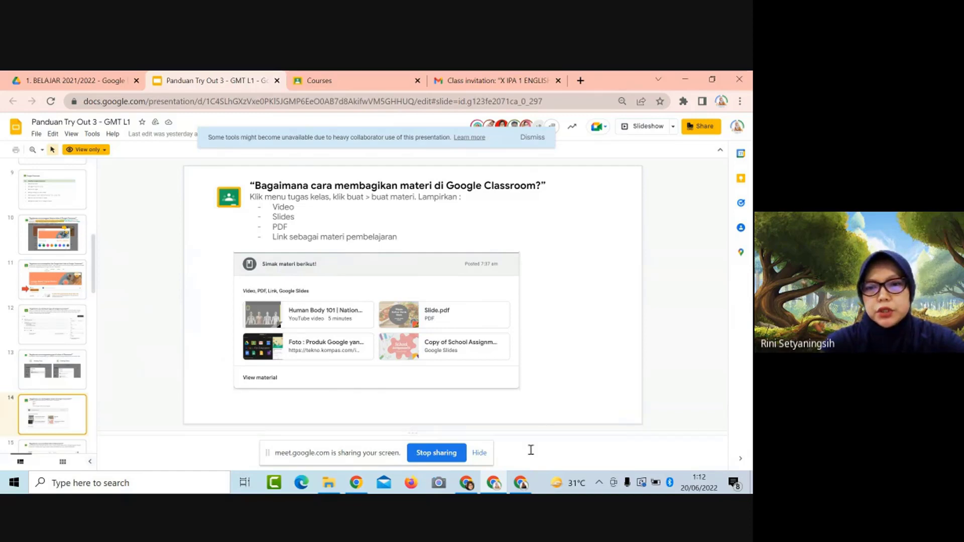
left_click(521, 484)
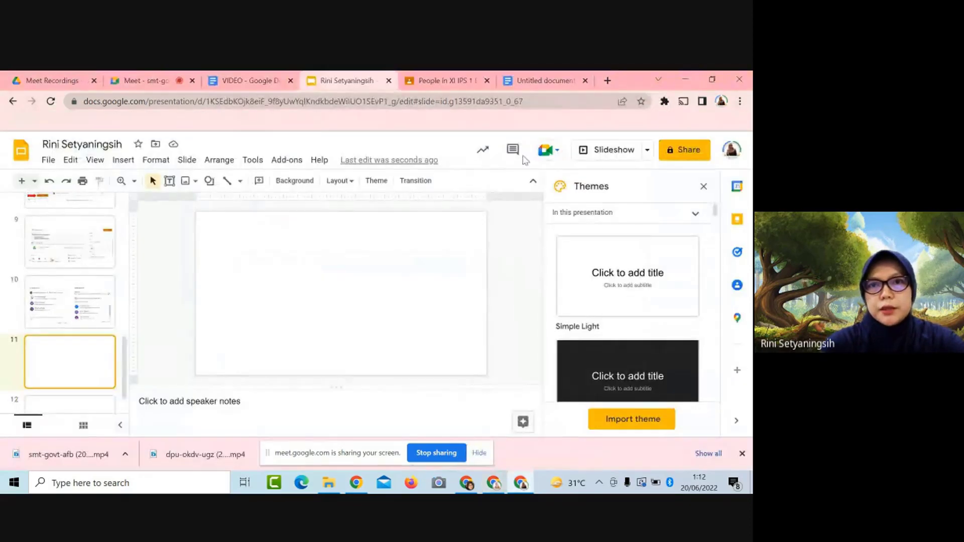
- Switch to the Google Classroom People page and send the prepared student invitation
left_click(454, 81)
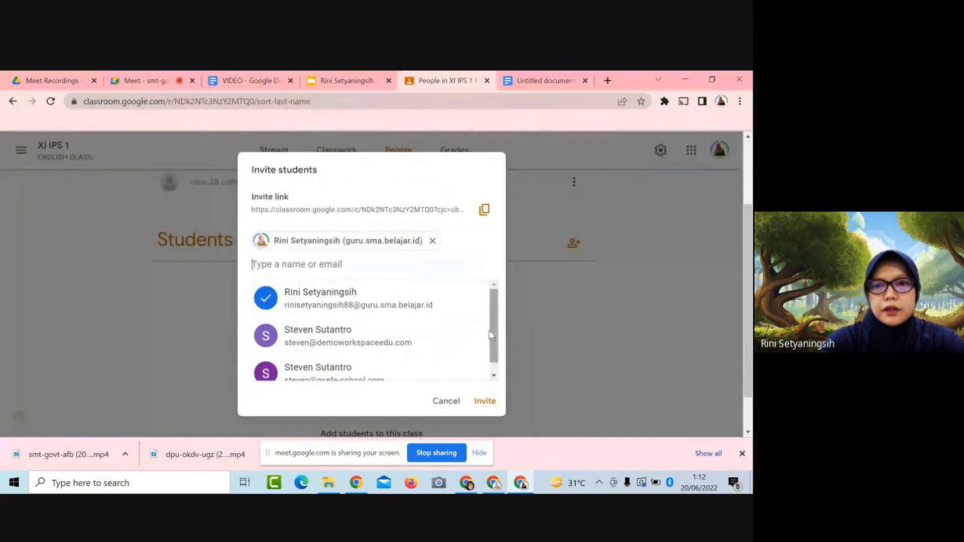
left_click(485, 402)
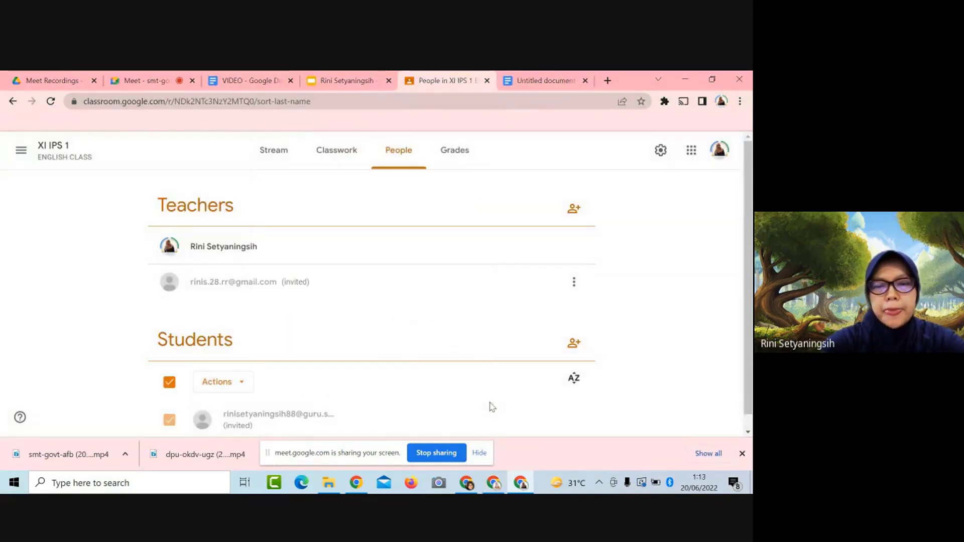
- Create a new classwork material for XI IPS 1 and title it "Simak materi berikut!"
left_click(343, 154)
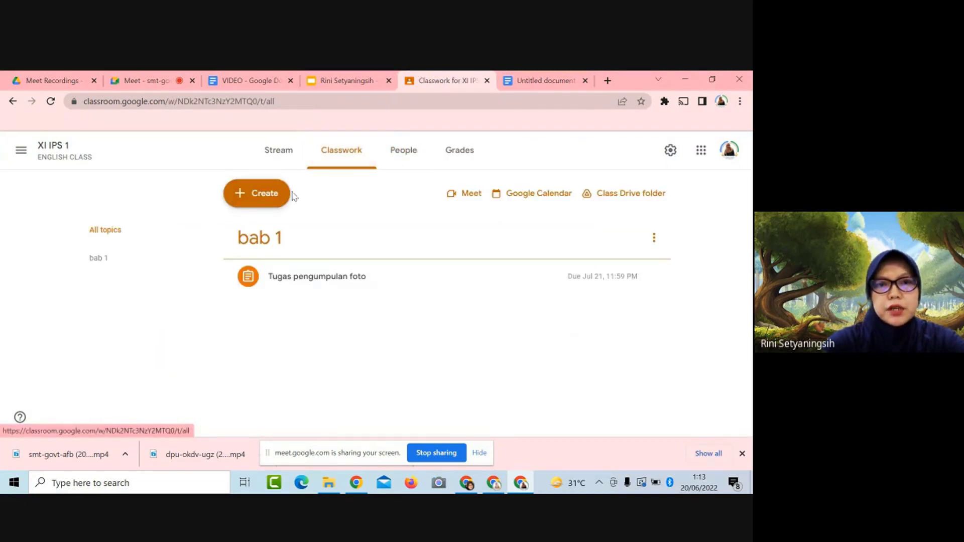
left_click(270, 198)
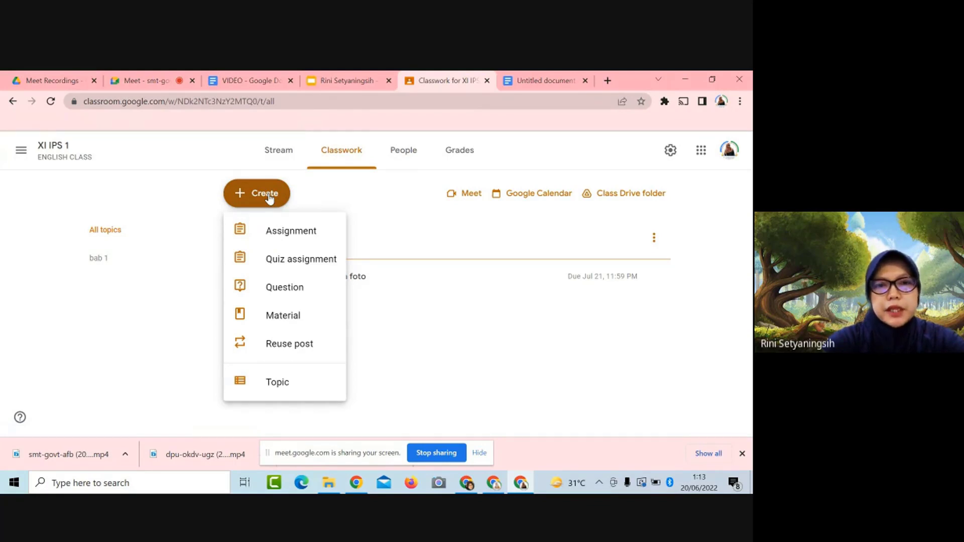
left_click(264, 327)
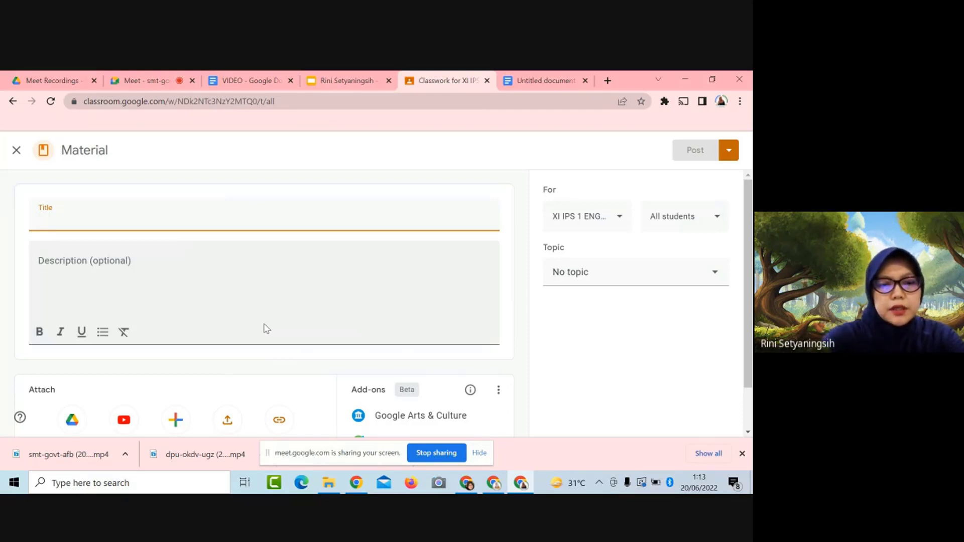
key("Caps_Lock")
type("S")
key("Caps_Lock")
type("imak")
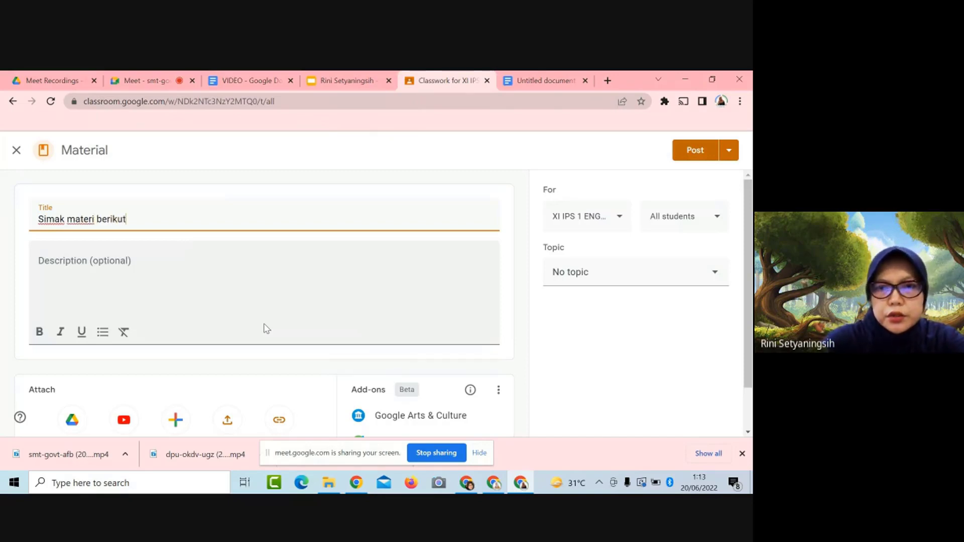
type("materi berikut")
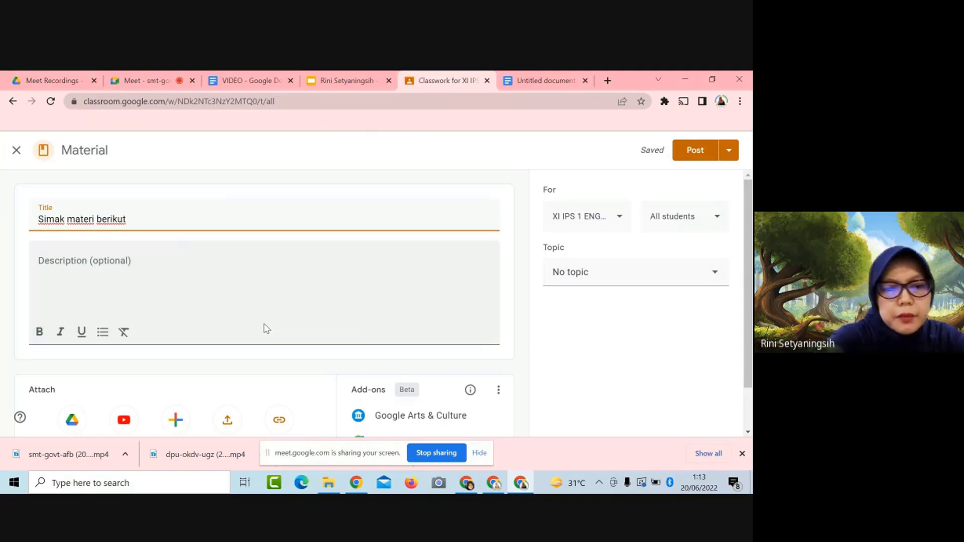
type("!")
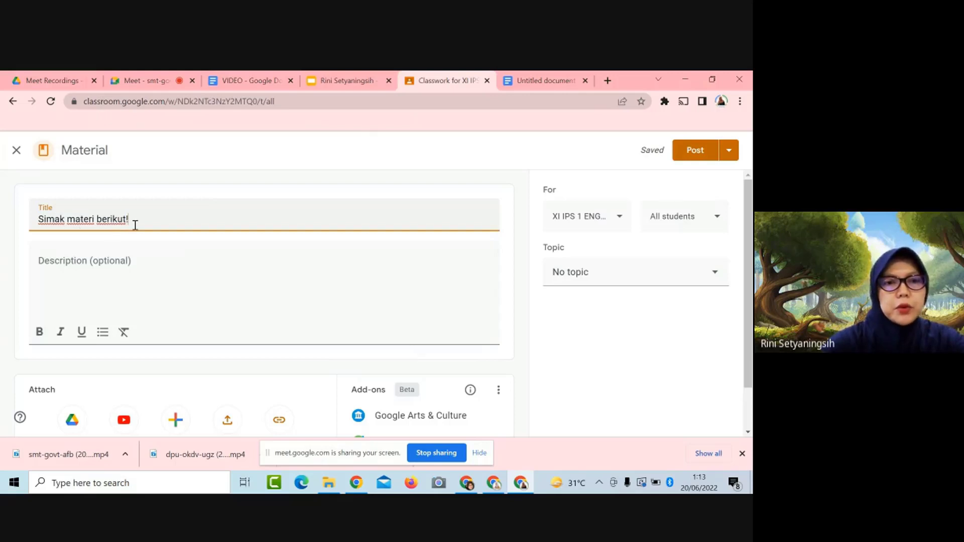
- Start the material's description with "Video, PDF,"
left_click(137, 263)
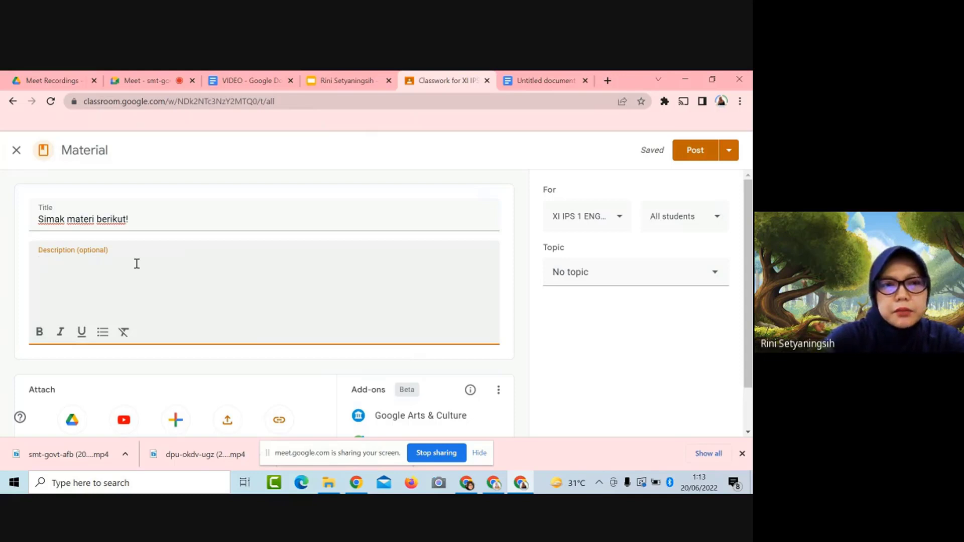
key("Caps_Lock")
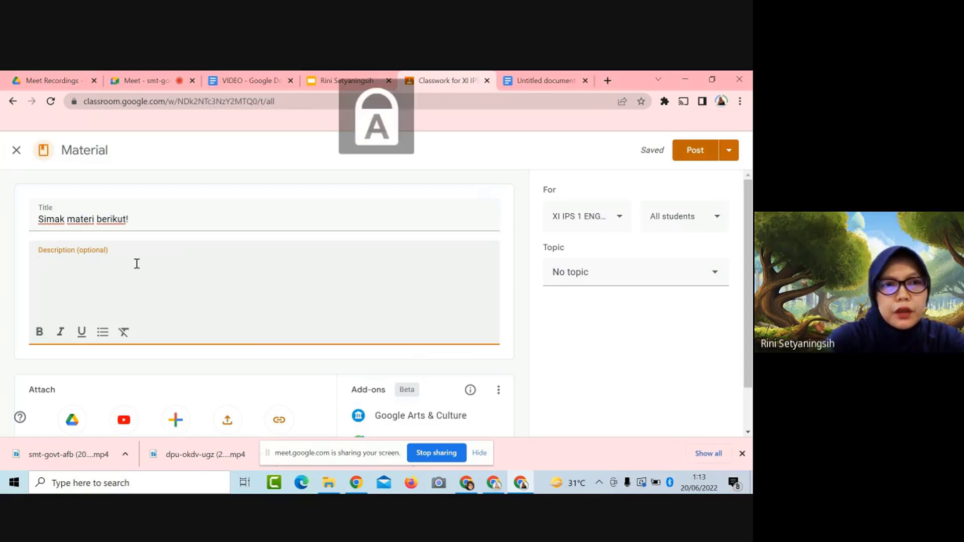
type("V")
key("Caps_Lock")
type("ideo")
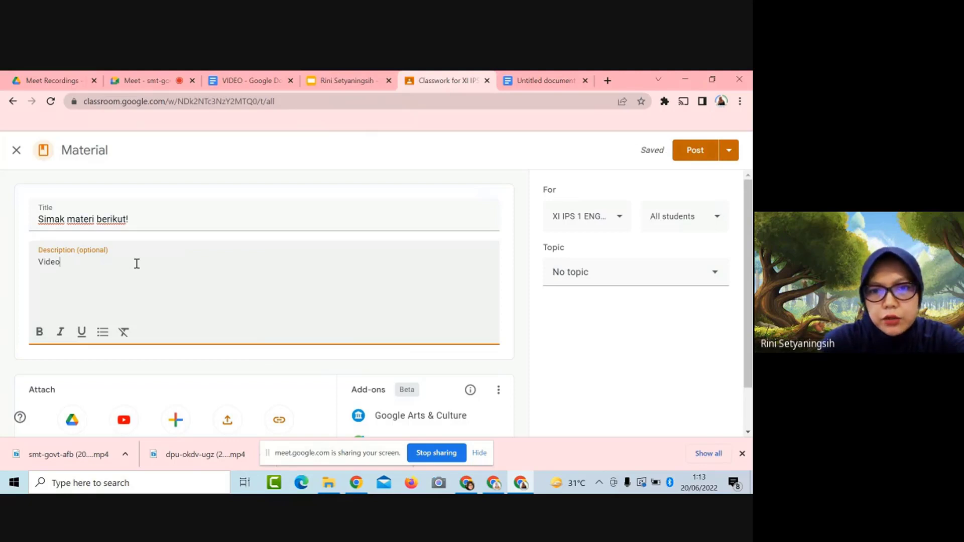
type(",")
key("Caps_Lock")
type("P")
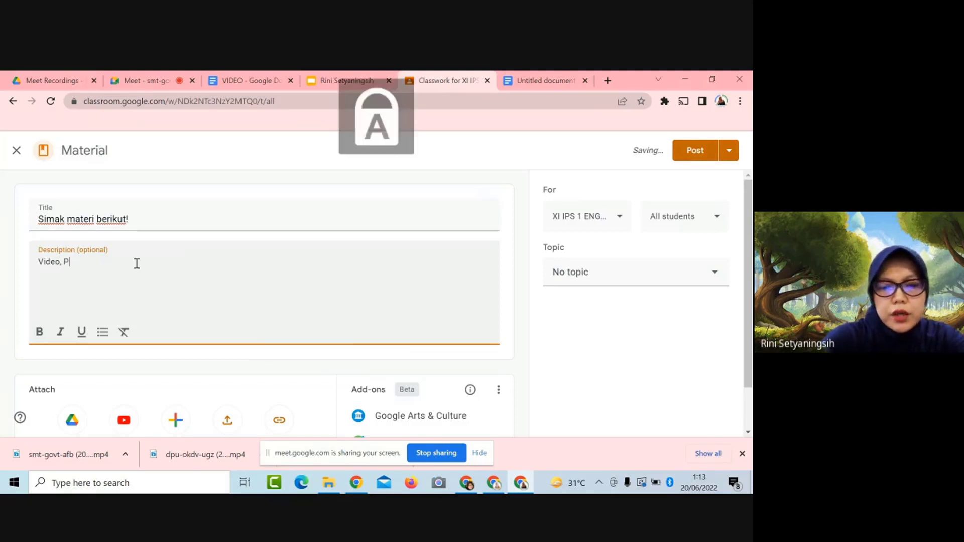
type("DF,")
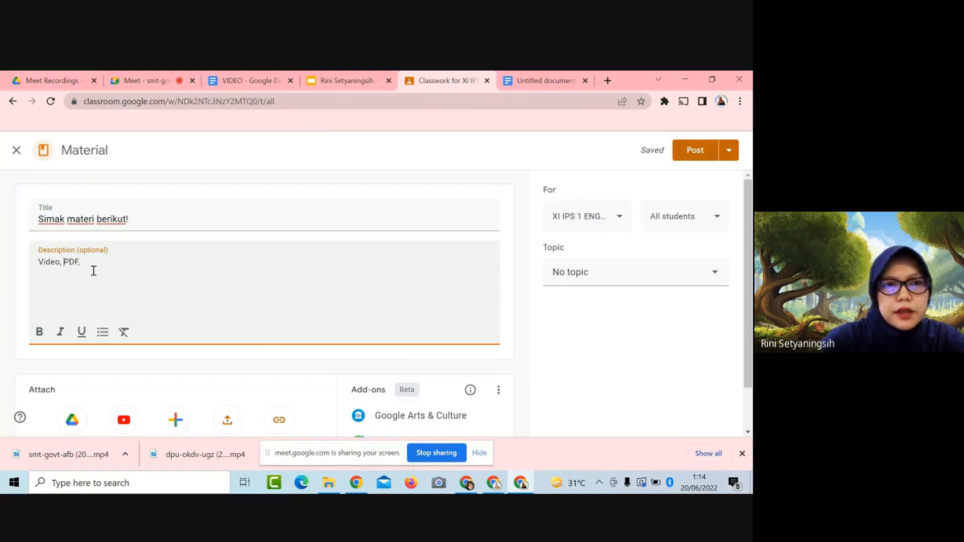
- Insert "Slides," between "Video," and "PDF," in the material's description
type("S")
key("Caps_Lock")
type("lide")
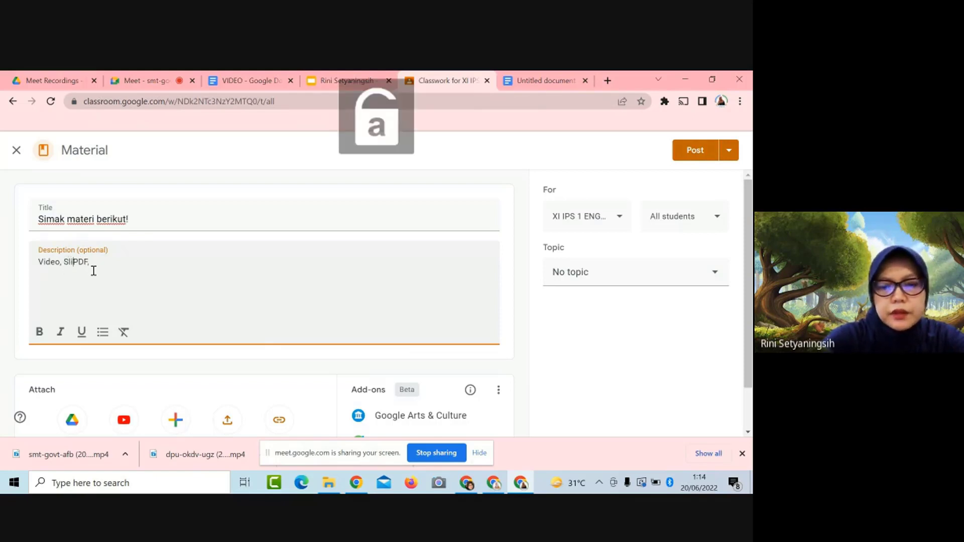
type("s,")
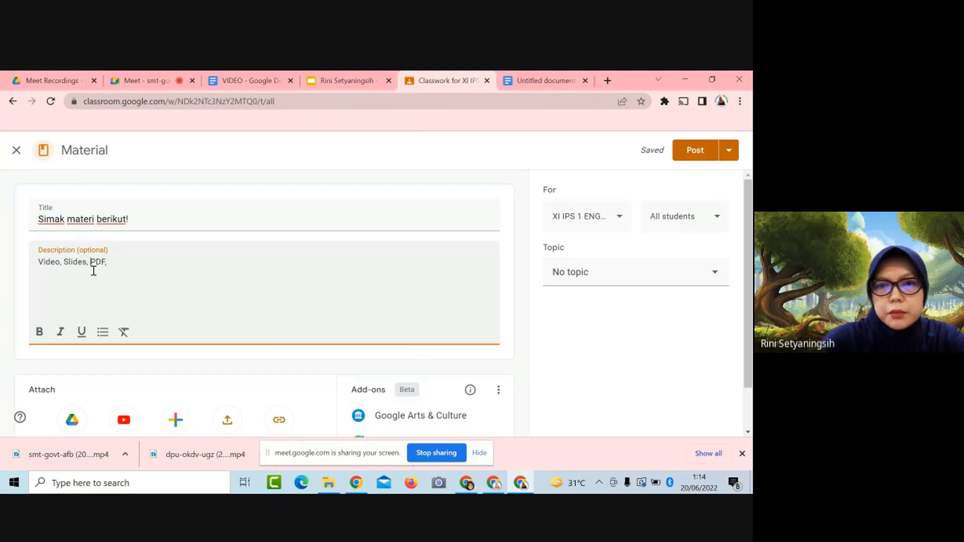
- Complete the description by adding "Link sebagai materi pembelajaran" after "PDF,"
key("End")
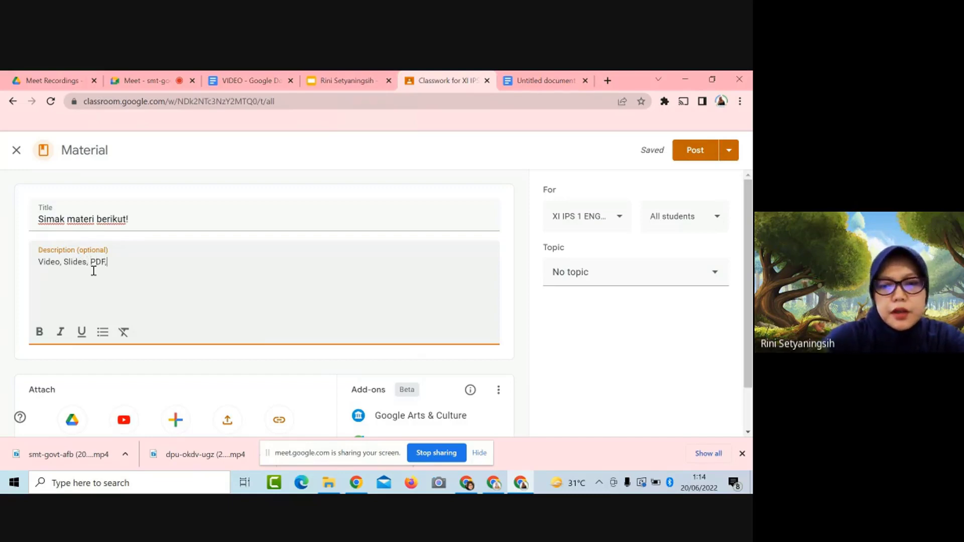
key("Caps_Lock")
type("L")
key("Caps_Lock")
type("ink")
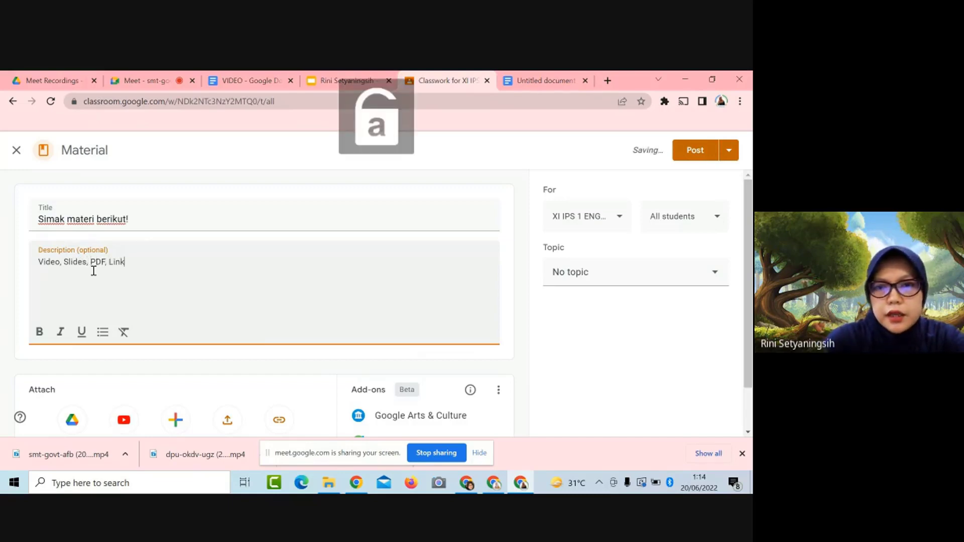
type(" sebaga")
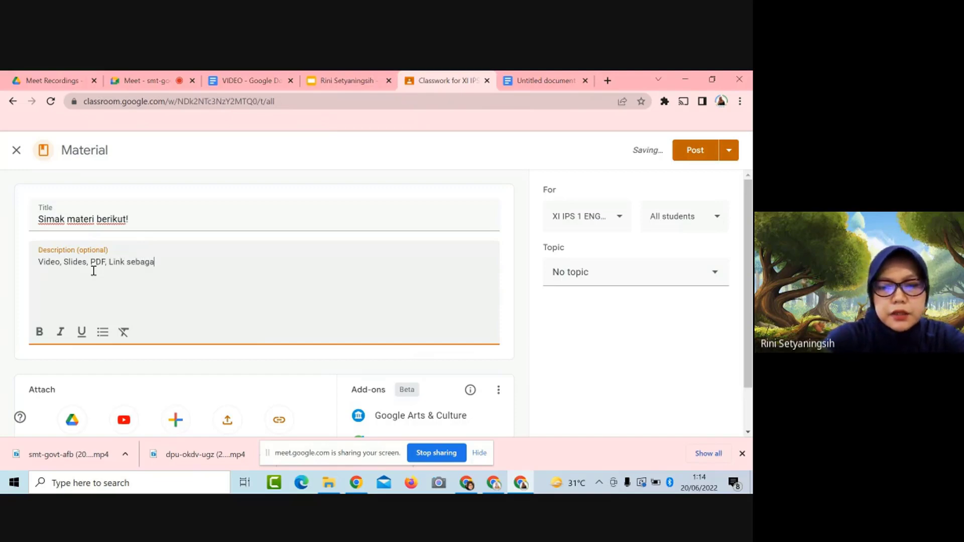
type("i mater")
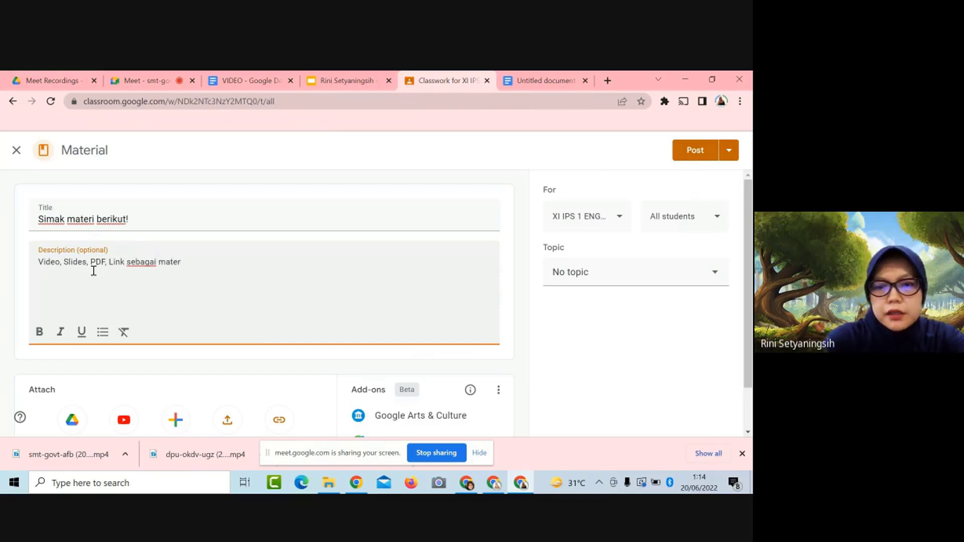
type("i pembelajaran")
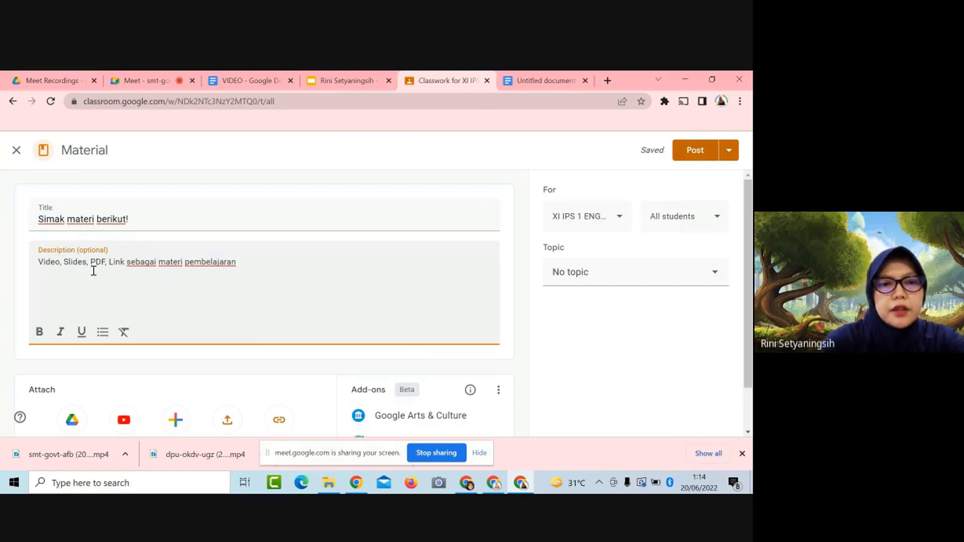
- Search YouTube for the teacher's full name to find a video attachment for the material
scroll(116, 292, "down", 1)
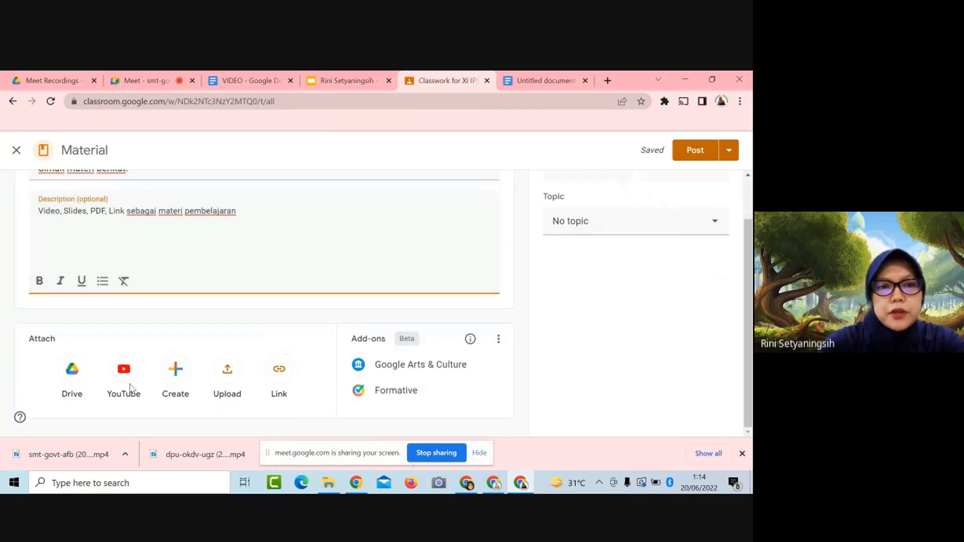
left_click(125, 379)
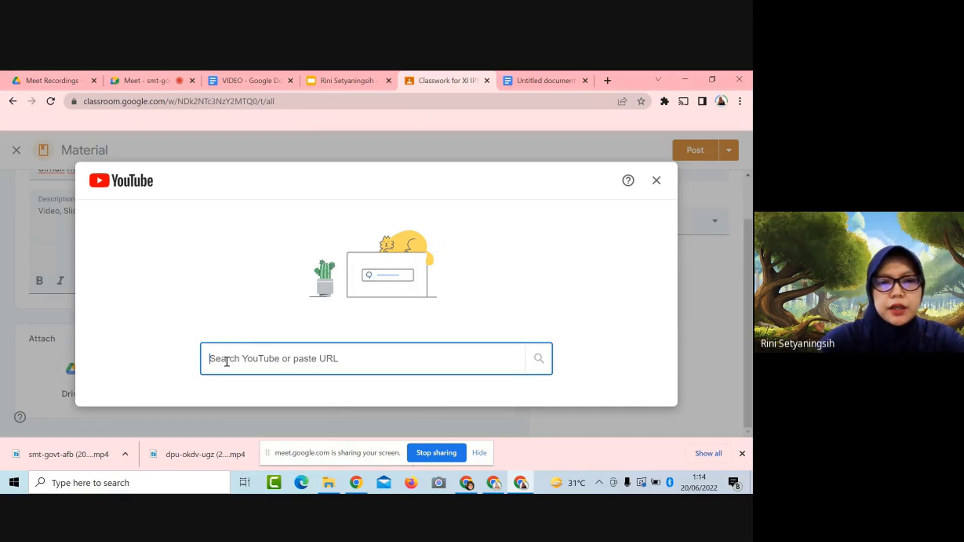
type("r")
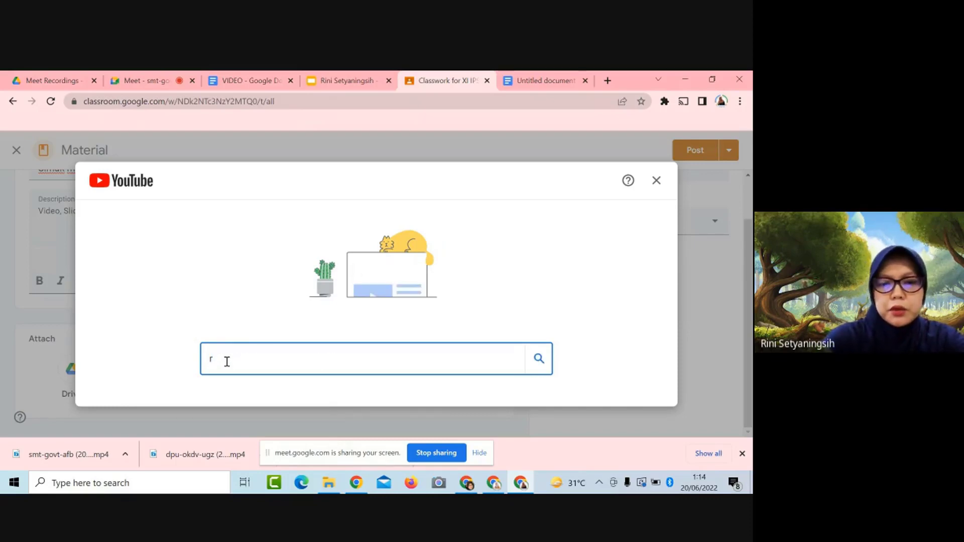
type("ini ")
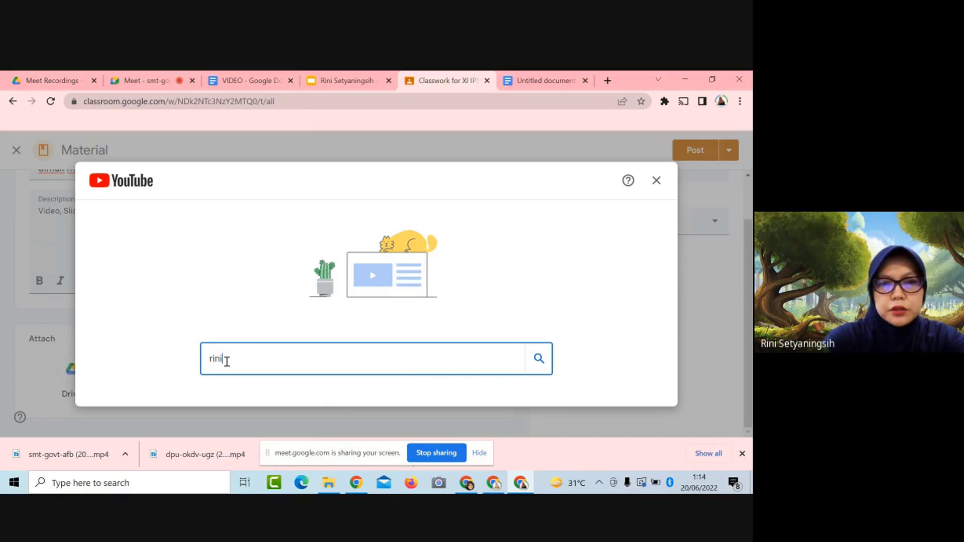
type("se")
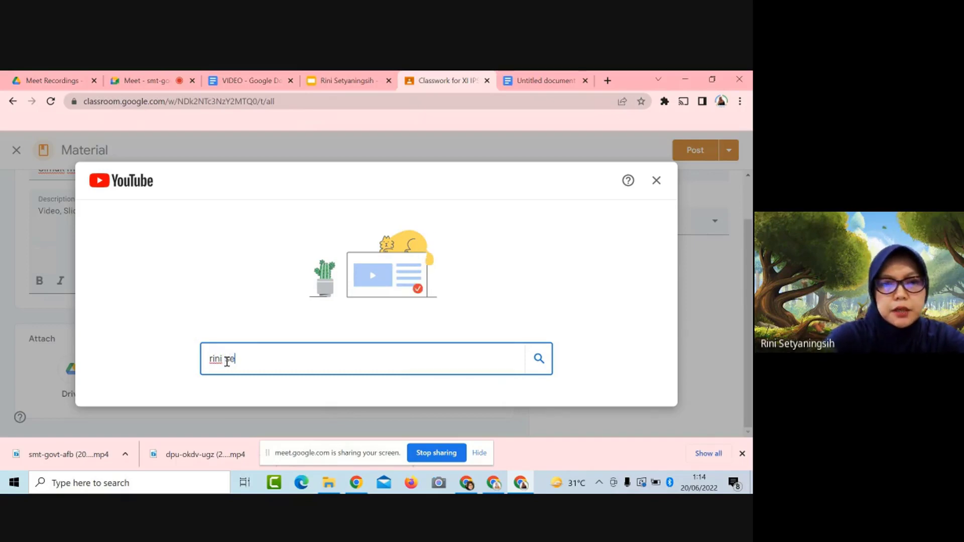
type("tyaningsih")
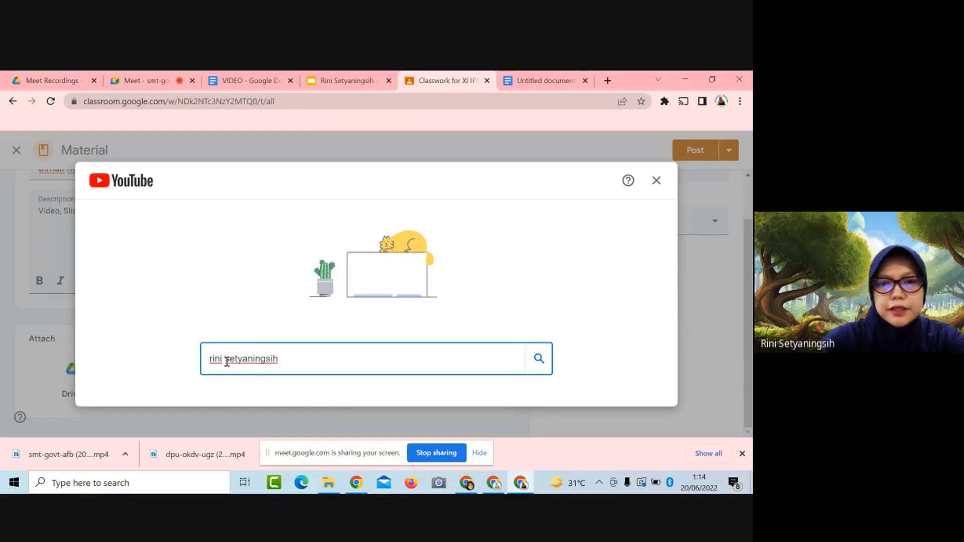
key("Return")
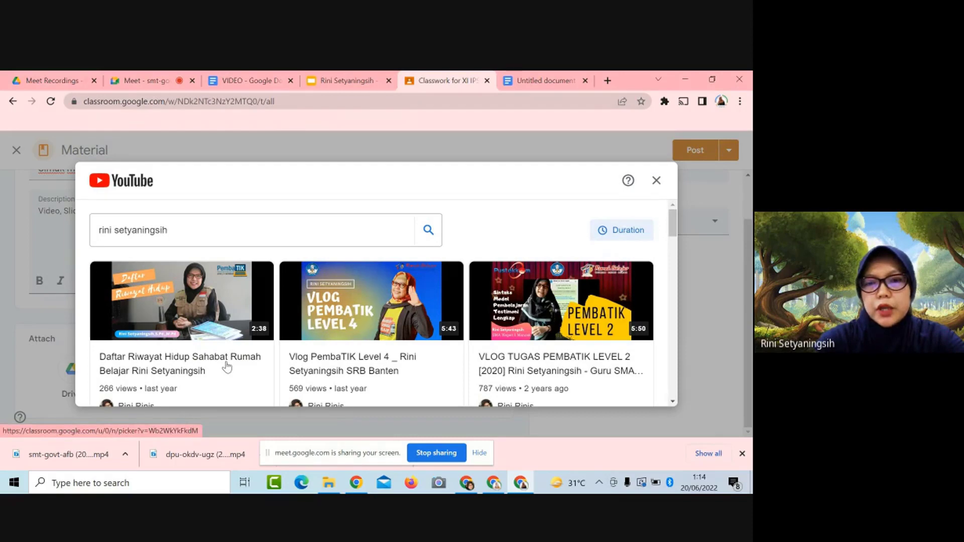
- Attach the "Vlog PembaTIK Level 4" YouTube video from the search results to the material
scroll(392, 361, "down", 3)
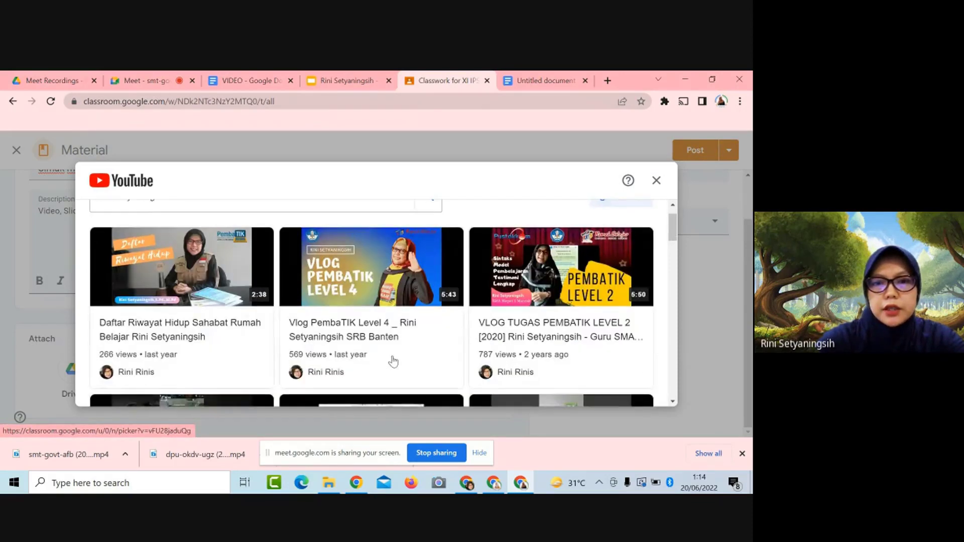
scroll(392, 360, "up", 3)
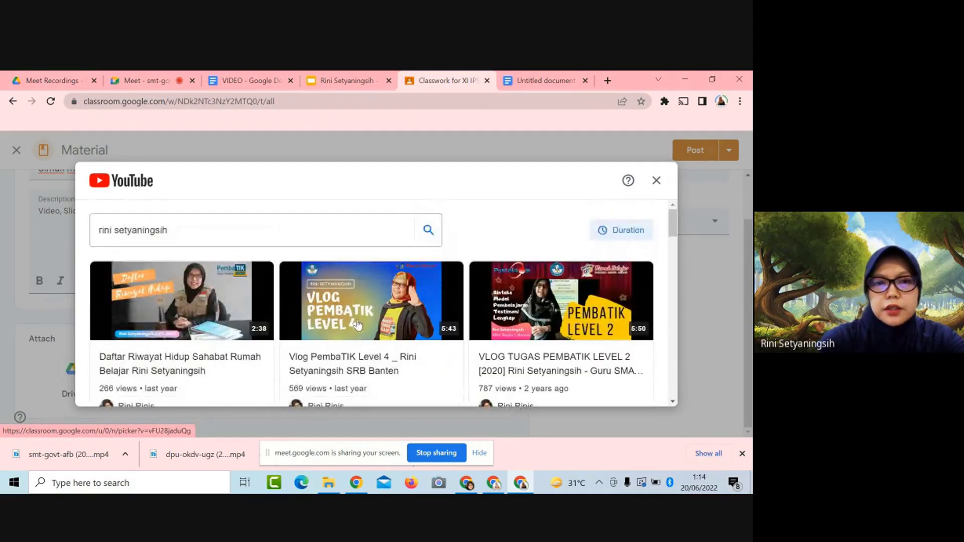
left_click(357, 325)
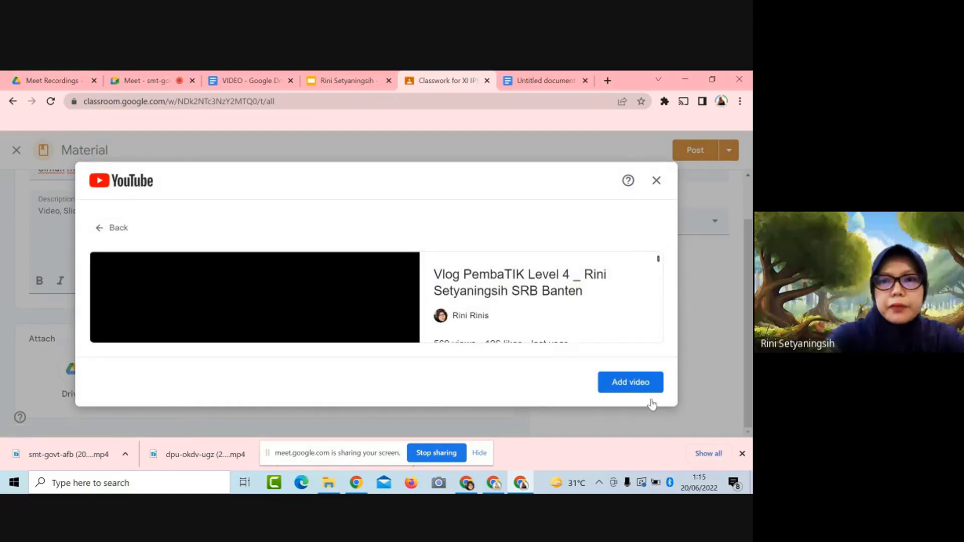
left_click(643, 386)
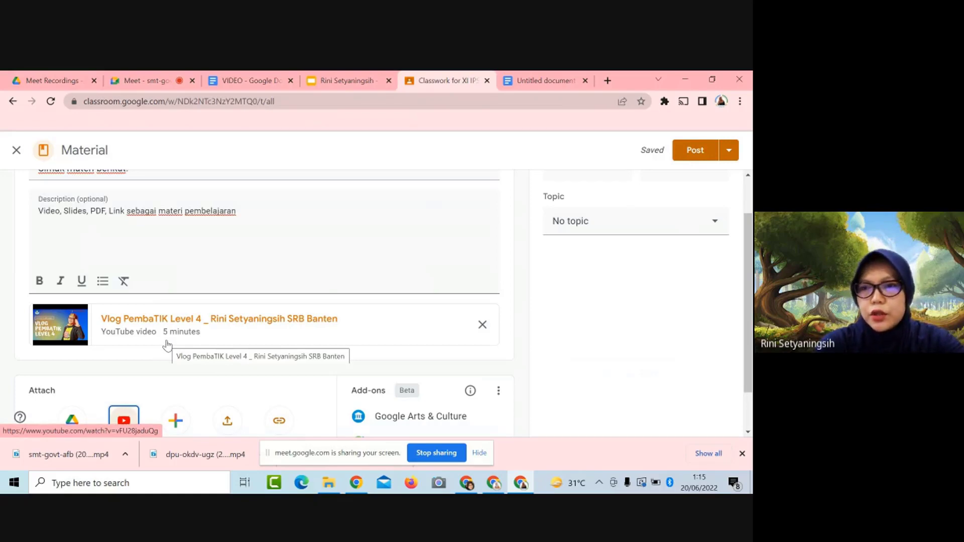
scroll(167, 346, "down", 2)
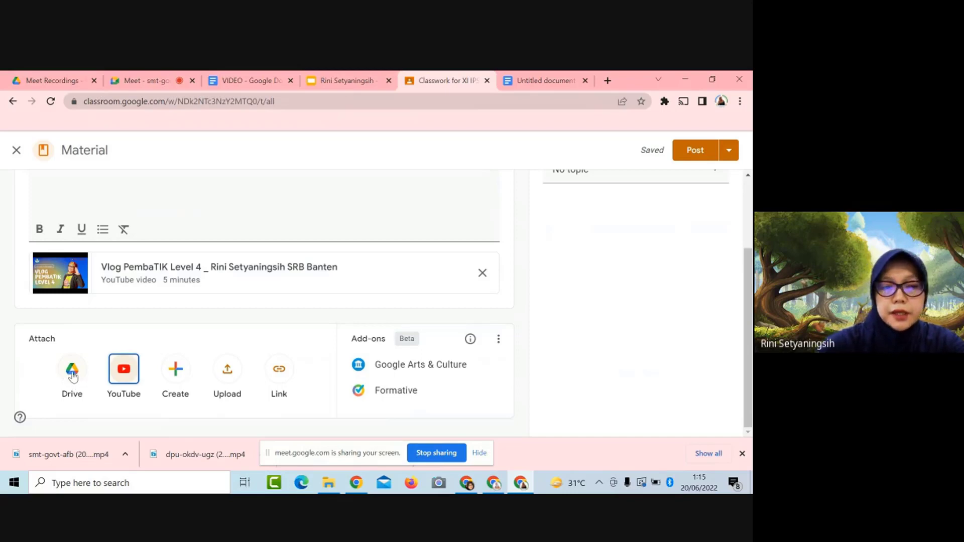
- Attach the Google Slides file "3.3.a.9. Koneksi Antarmateri - Pengelolaan Program yang Berdampak pada Murid" from My Drive to the material
left_click(73, 376)
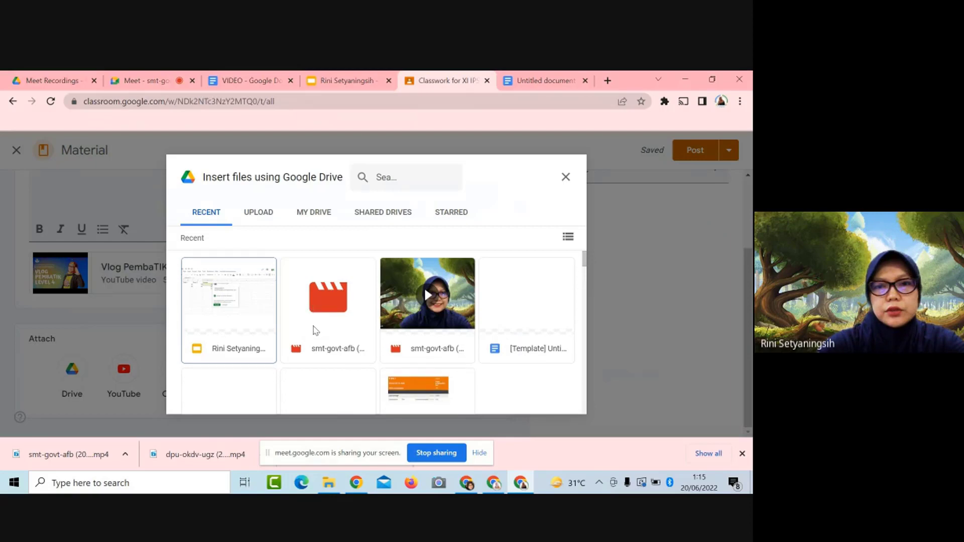
scroll(314, 329, "down", 4)
scroll(313, 328, "down", 1)
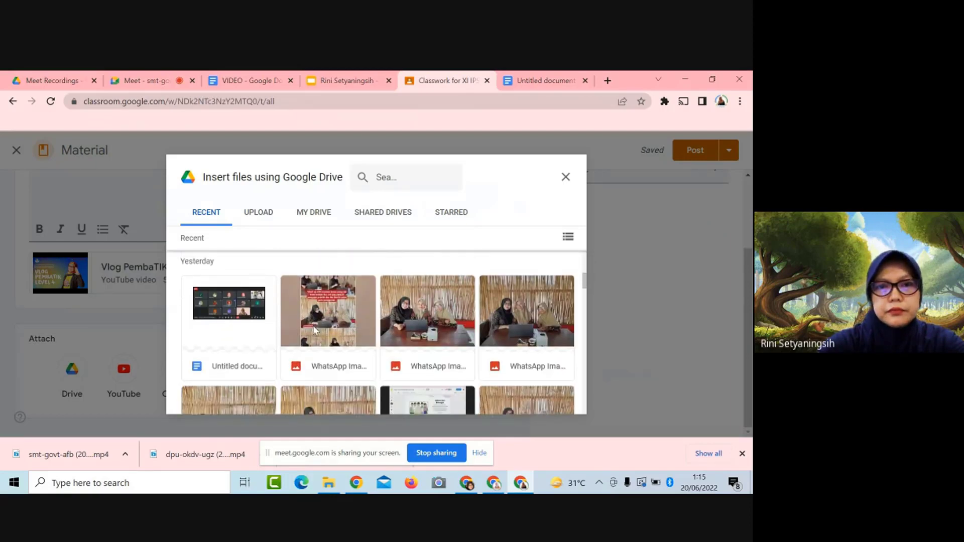
scroll(306, 301, "up", 2)
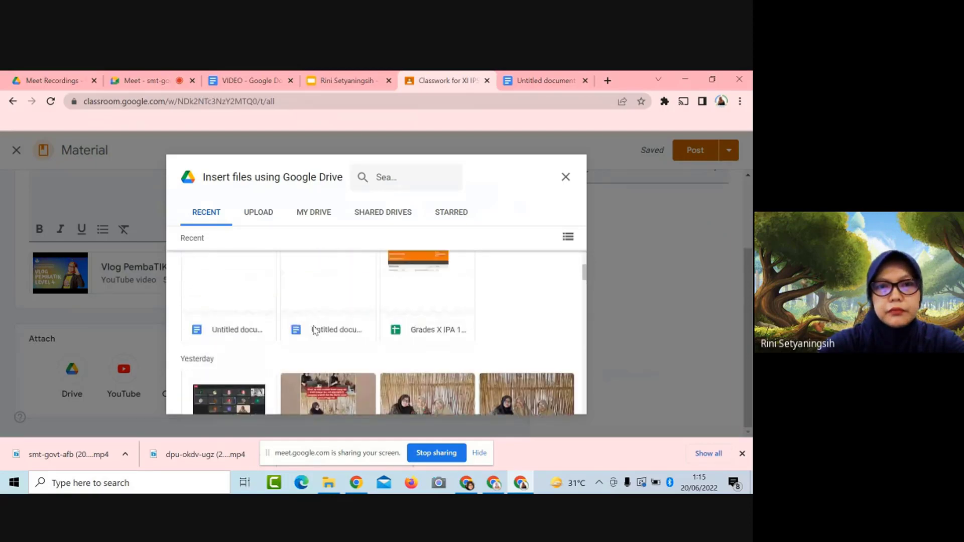
left_click(304, 215)
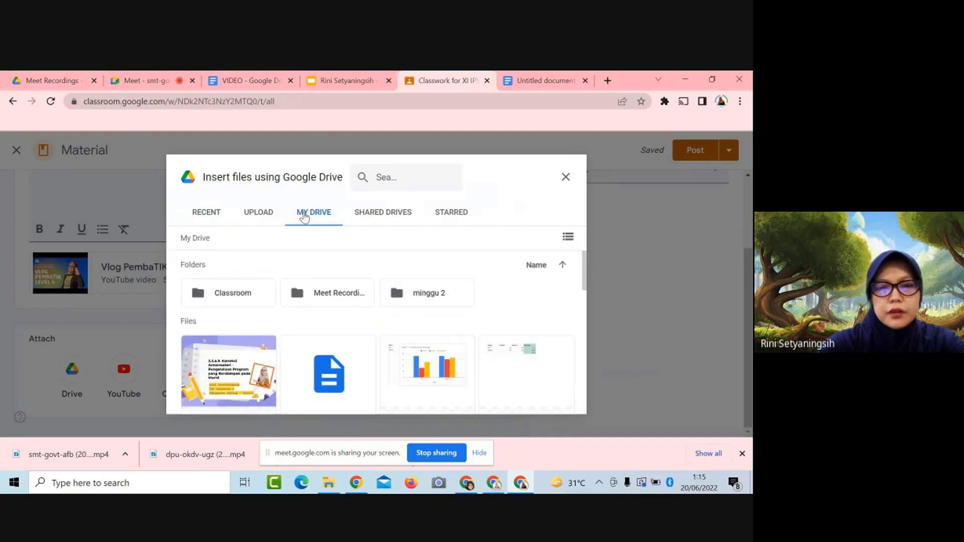
scroll(252, 388, "down", 1)
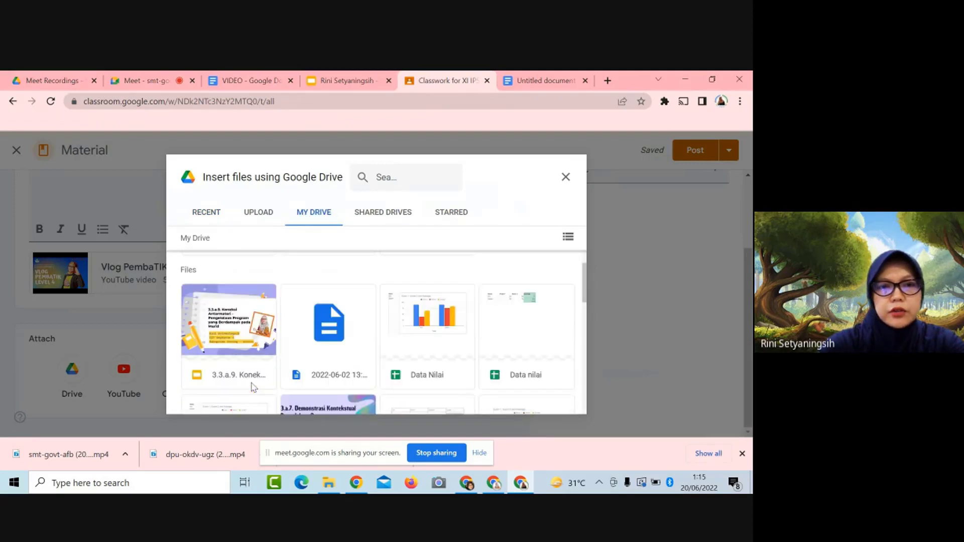
left_click(233, 336)
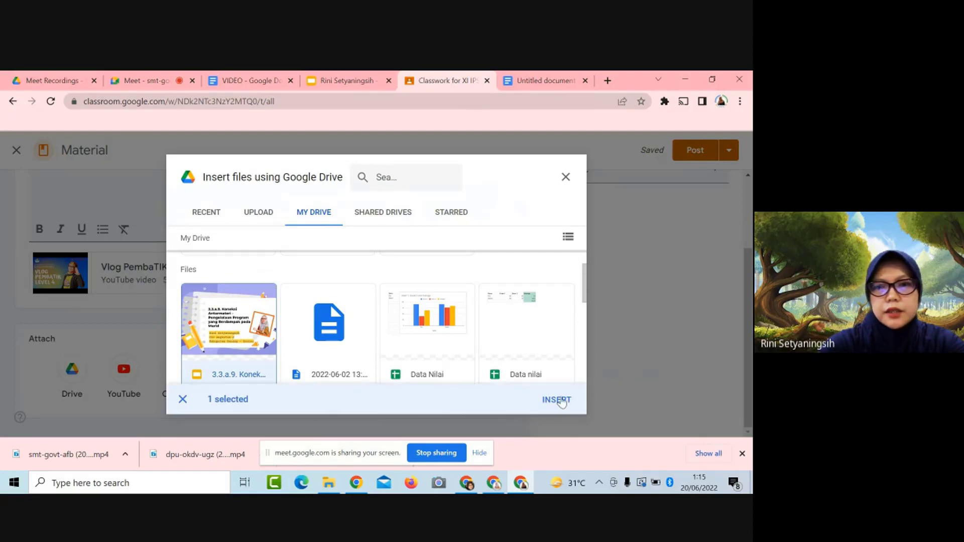
left_click(558, 400)
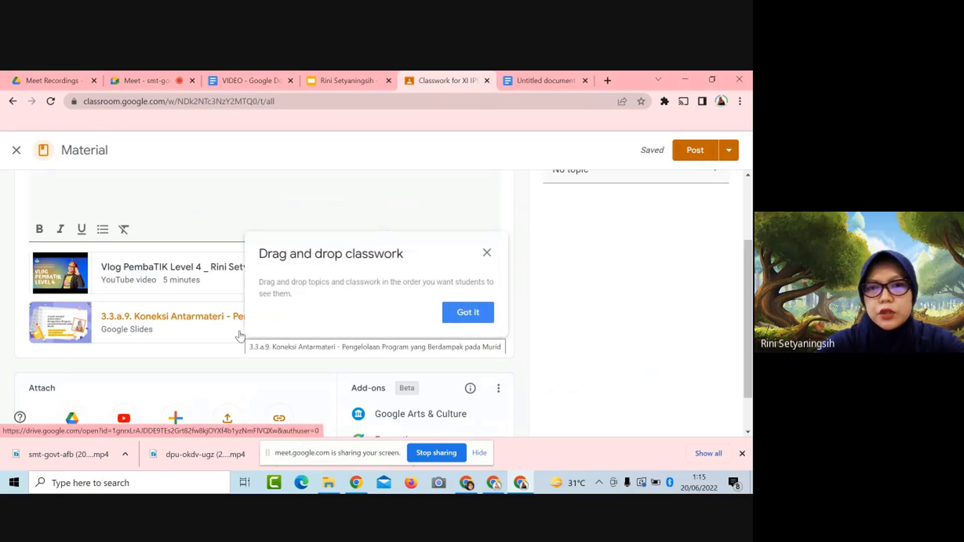
left_click(487, 252)
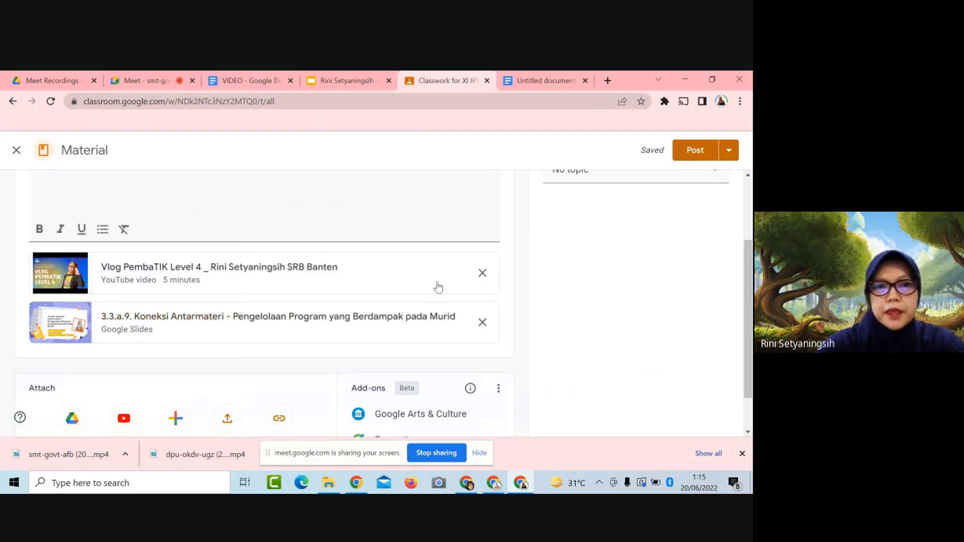
- Upload the PDF "3.2.a.7. Demonstrasi Kontekstual - Pemimpin dalam Pengelolaan Sumber Daya (1)" from the Downloads folder as an attachment to the material
scroll(204, 323, "down", 1)
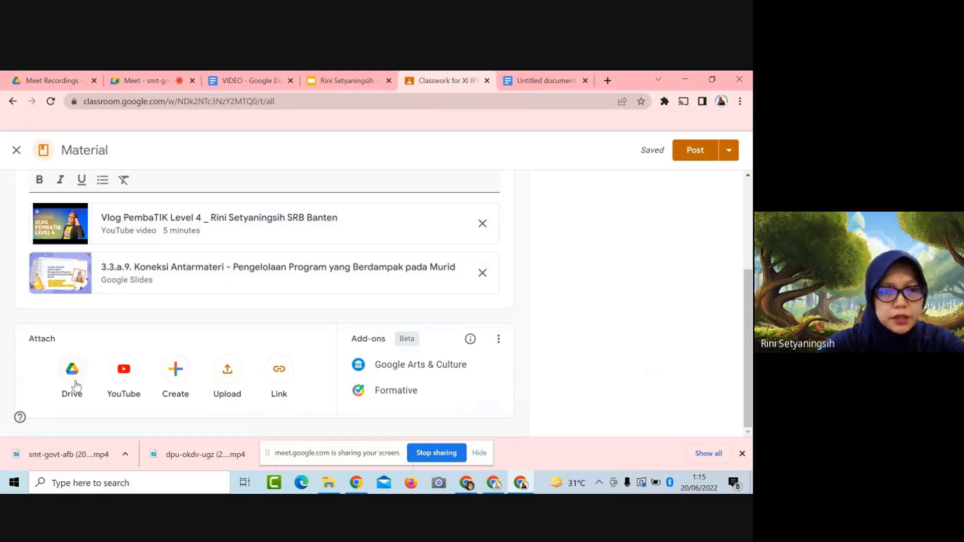
left_click(228, 374)
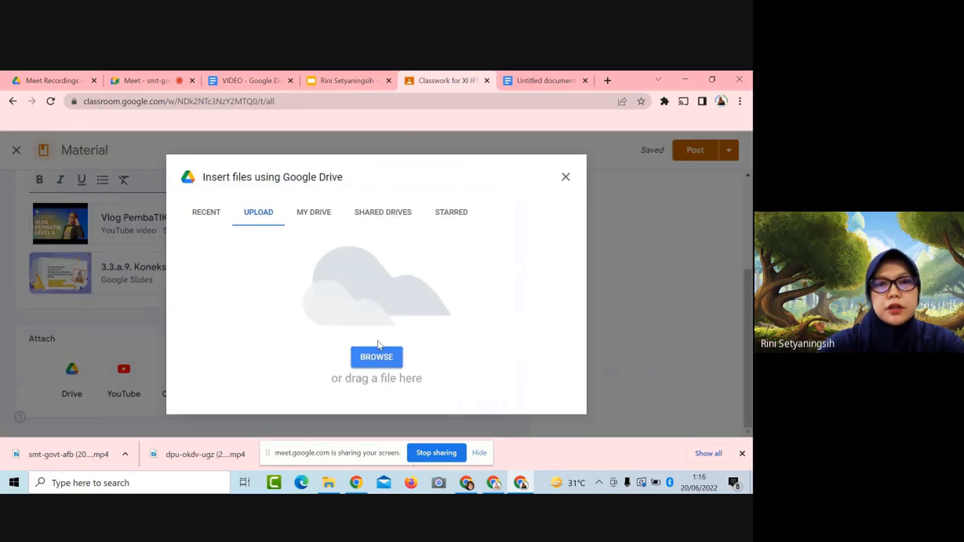
left_click(375, 362)
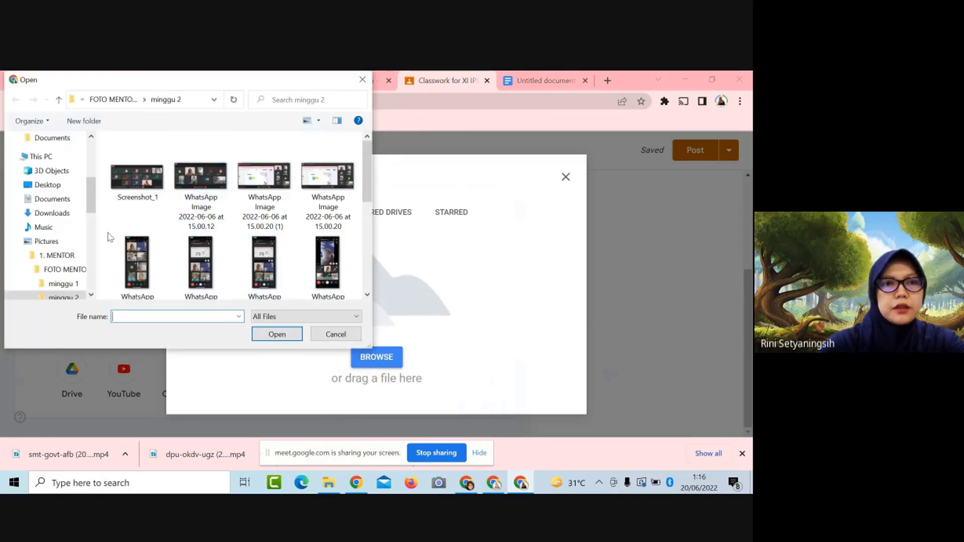
left_click(52, 214)
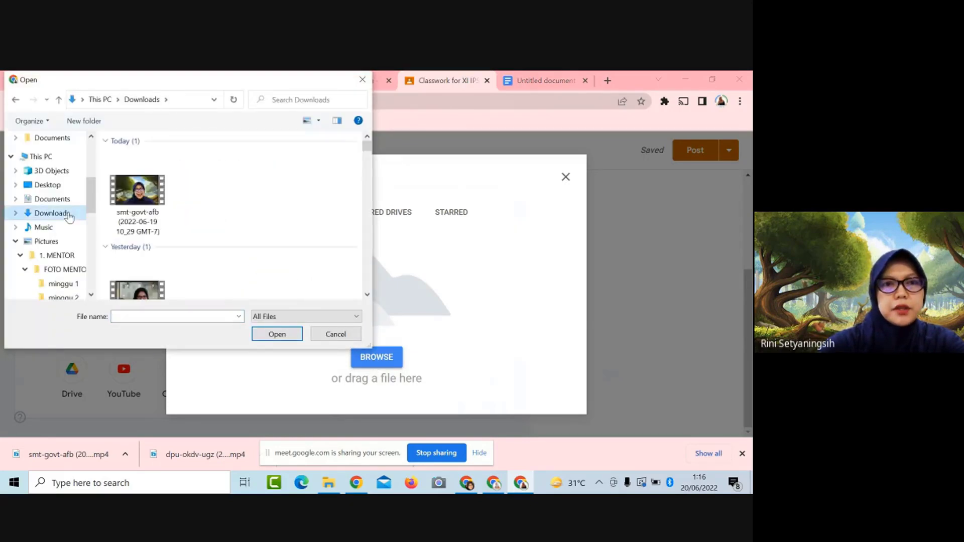
scroll(207, 242, "down", 10)
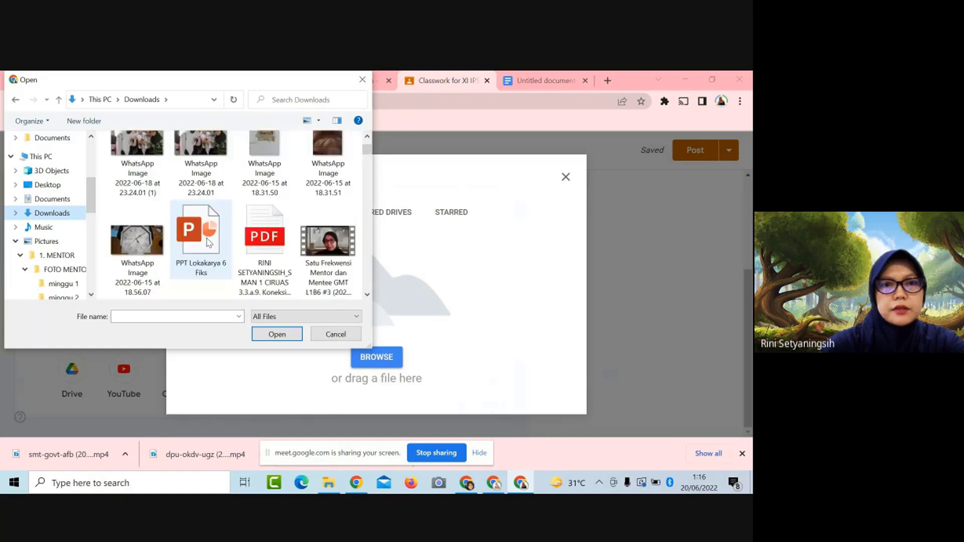
scroll(209, 243, "down", 1)
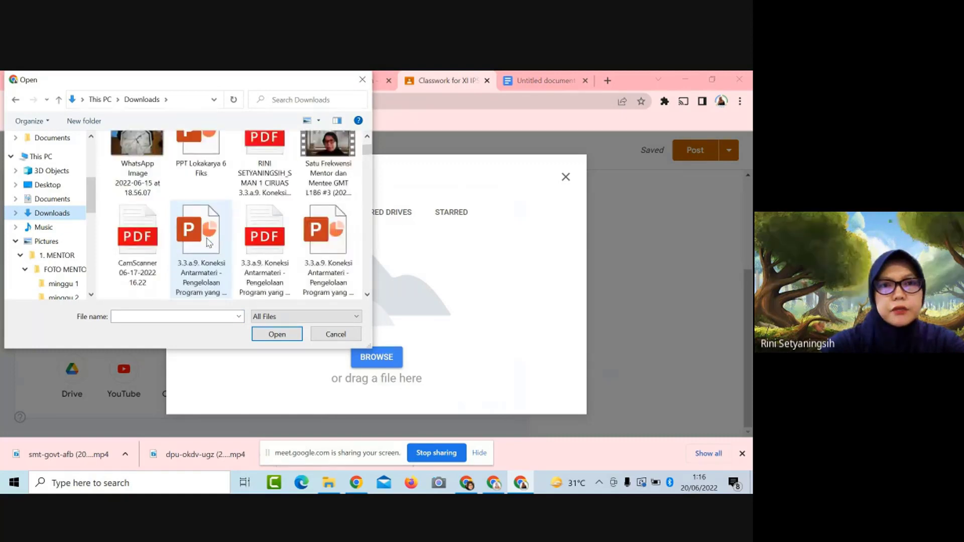
left_click(268, 162)
scroll(267, 161, "up", 1)
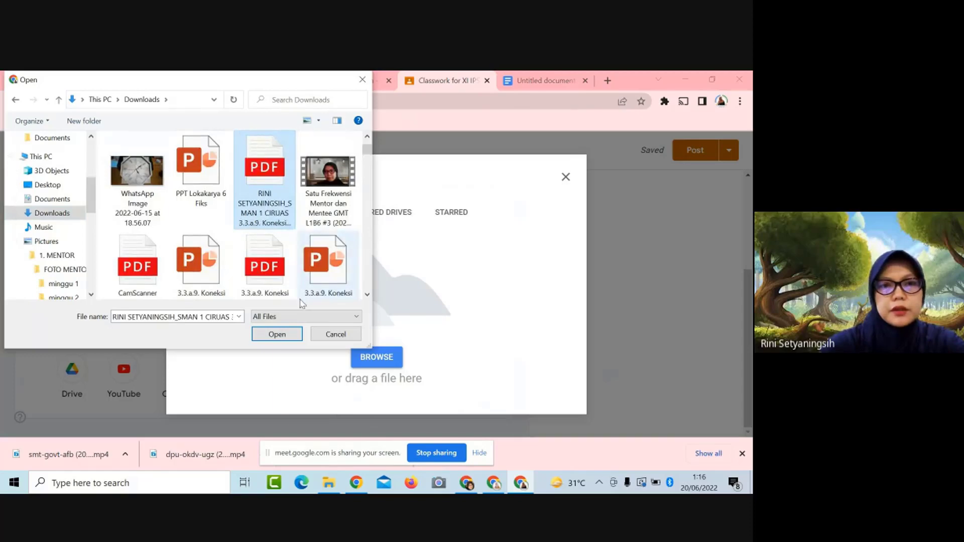
scroll(286, 283, "down", 2)
scroll(287, 283, "down", 3)
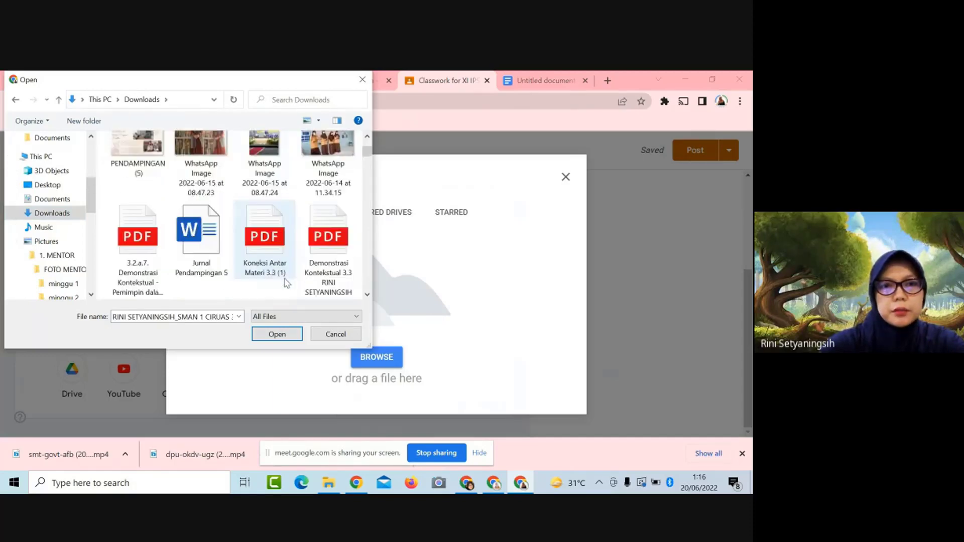
left_click(151, 251)
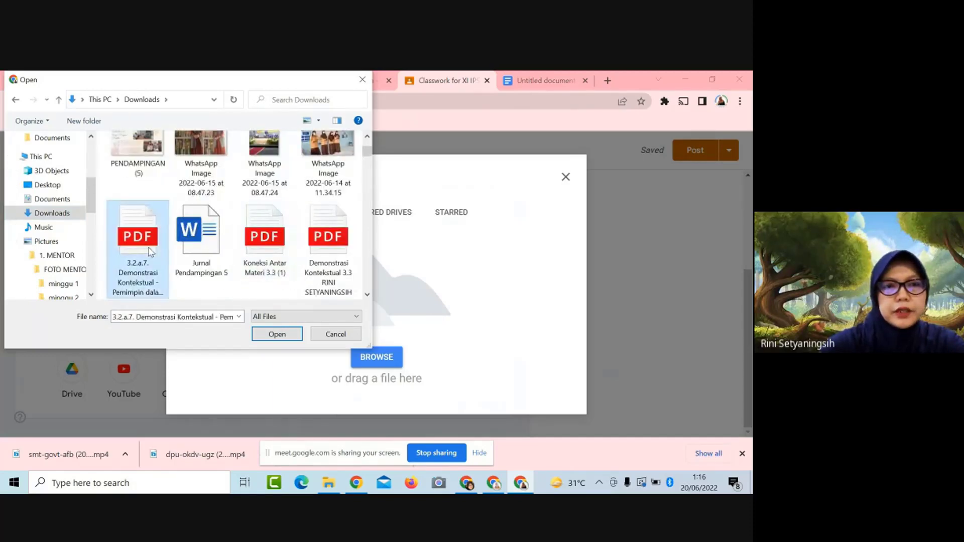
left_click(278, 334)
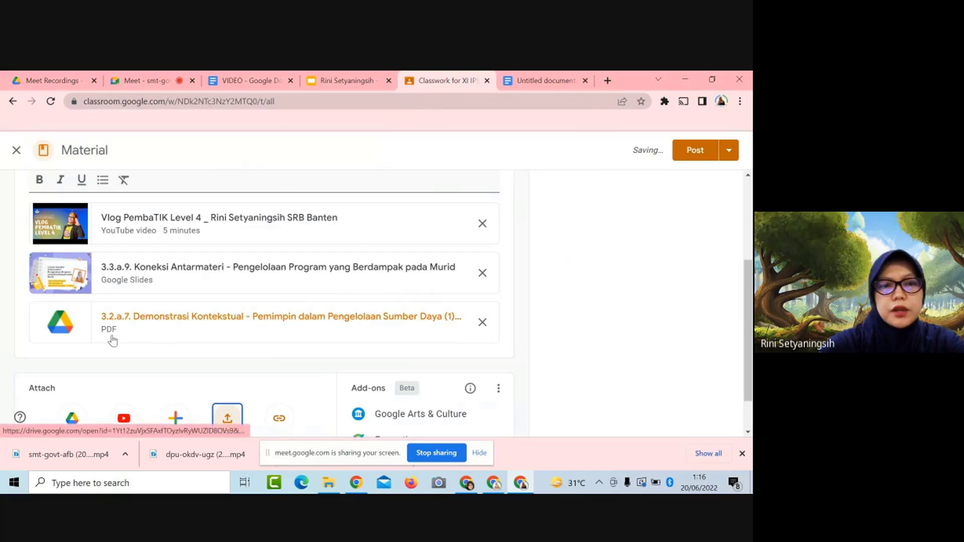
scroll(126, 342, "down", 1)
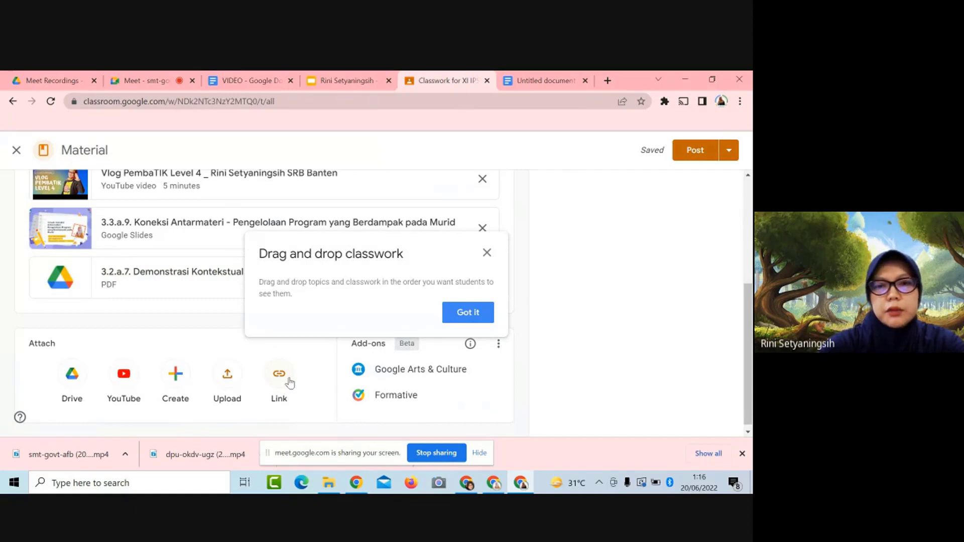
left_click(488, 254)
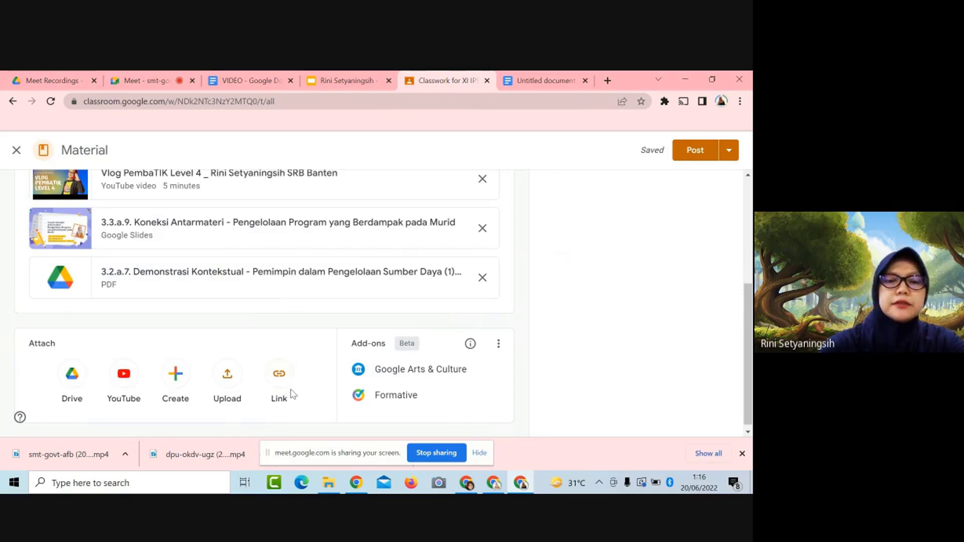
- Search the web for "rumah belajar" in a new browser tab and open the Portal Rumah Belajar site
left_click(608, 80)
type("r")
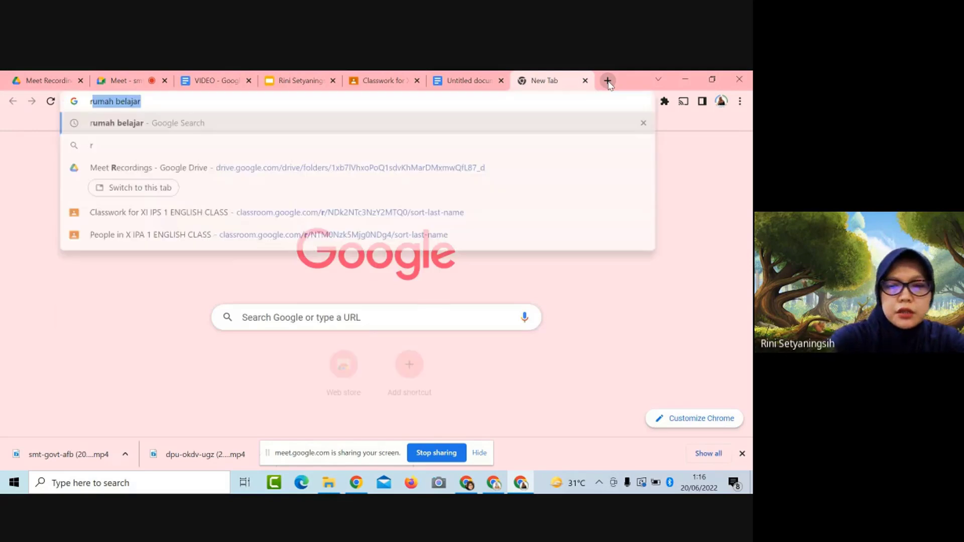
type("umah belajar")
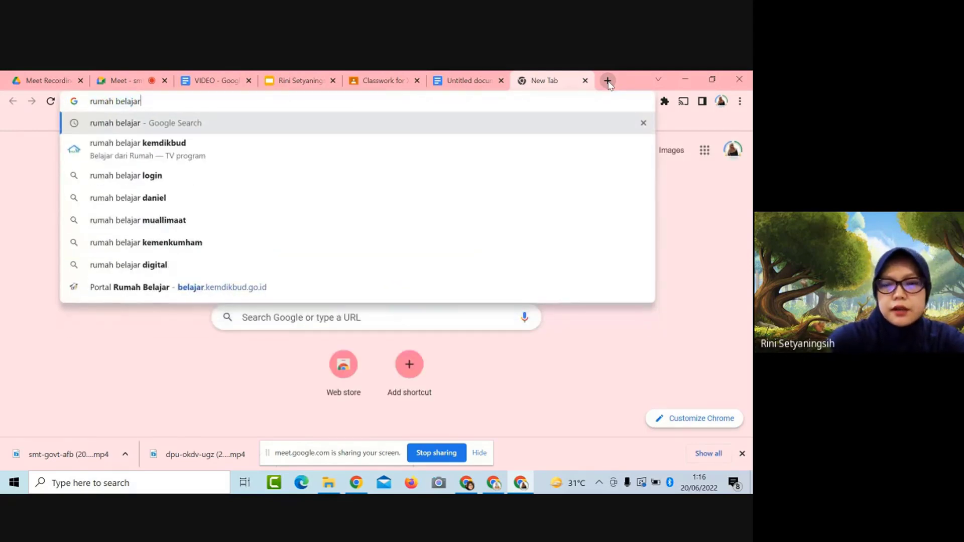
key("Return")
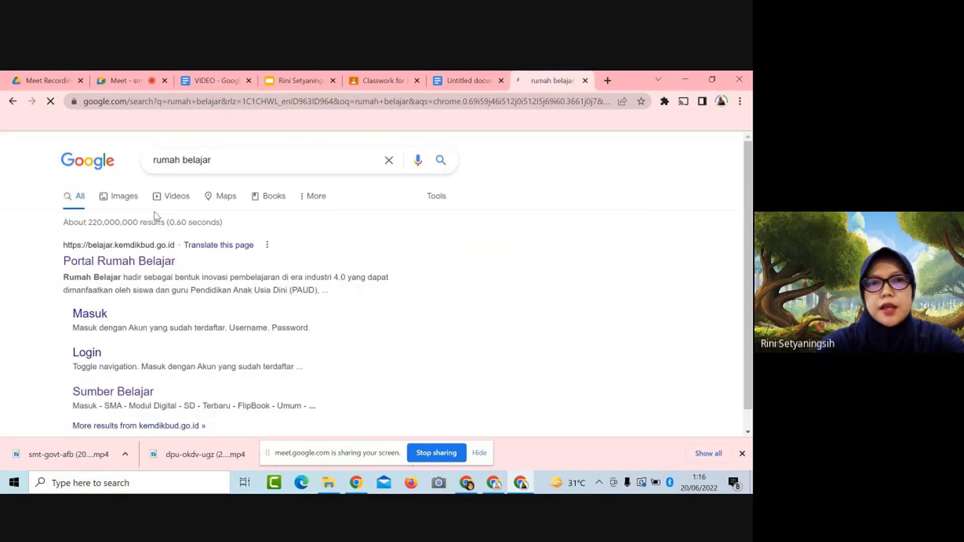
left_click(136, 263)
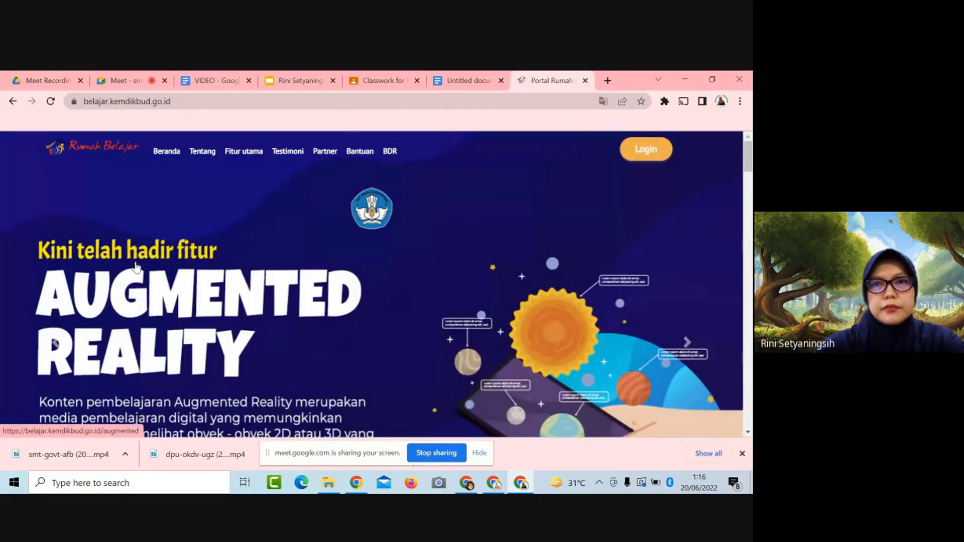
- Open the "Sumber belajar" feature from the main features section of the Rumah Belajar portal
scroll(229, 264, "down", 10)
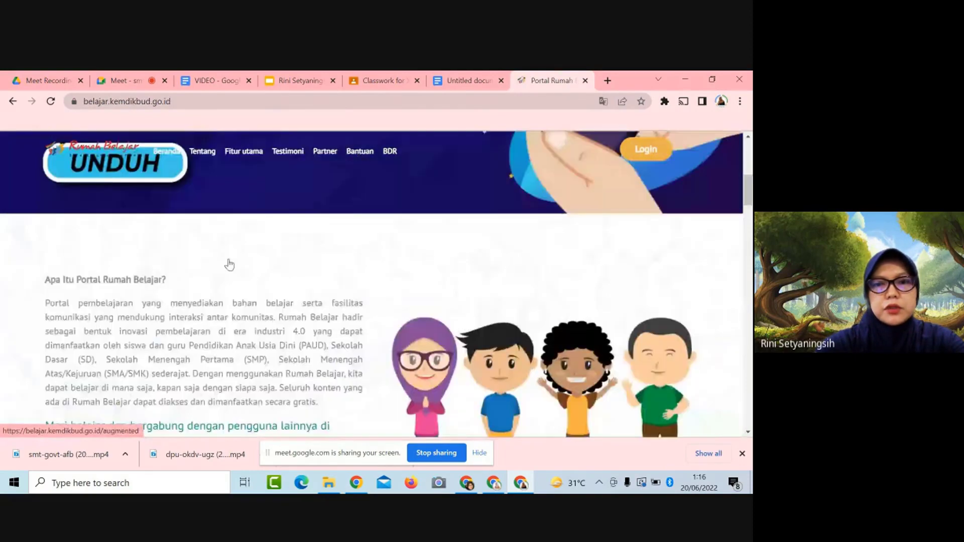
scroll(229, 263, "down", 10)
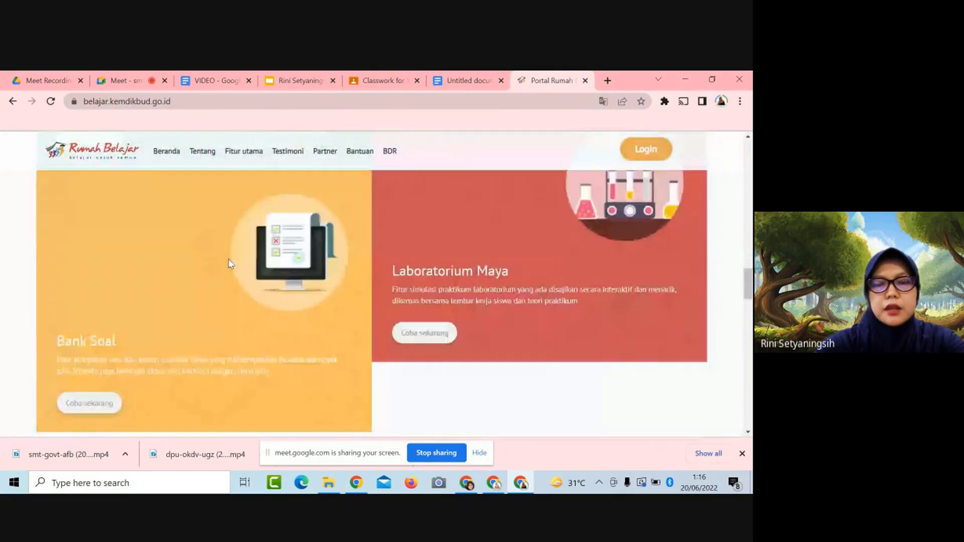
scroll(230, 264, "up", 3)
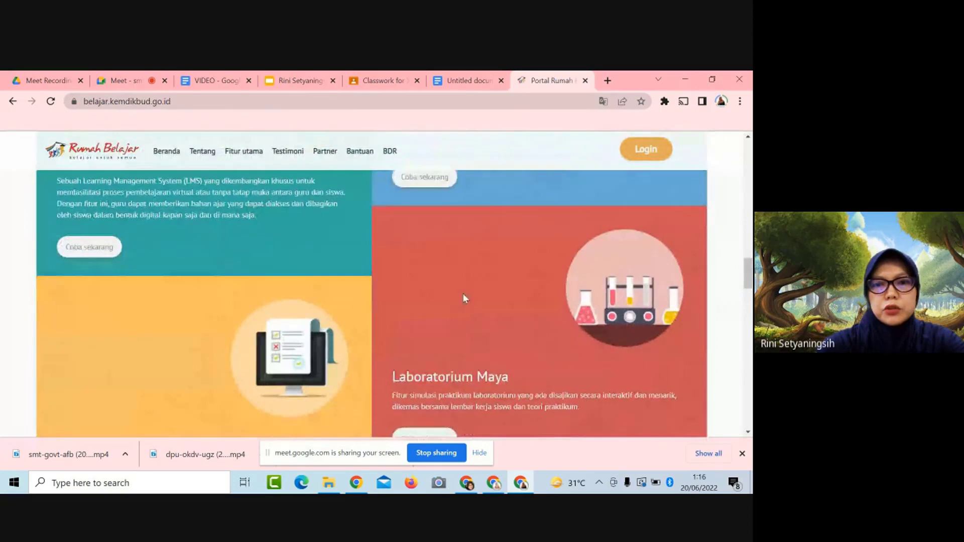
scroll(261, 257, "up", 2)
scroll(262, 259, "up", 2)
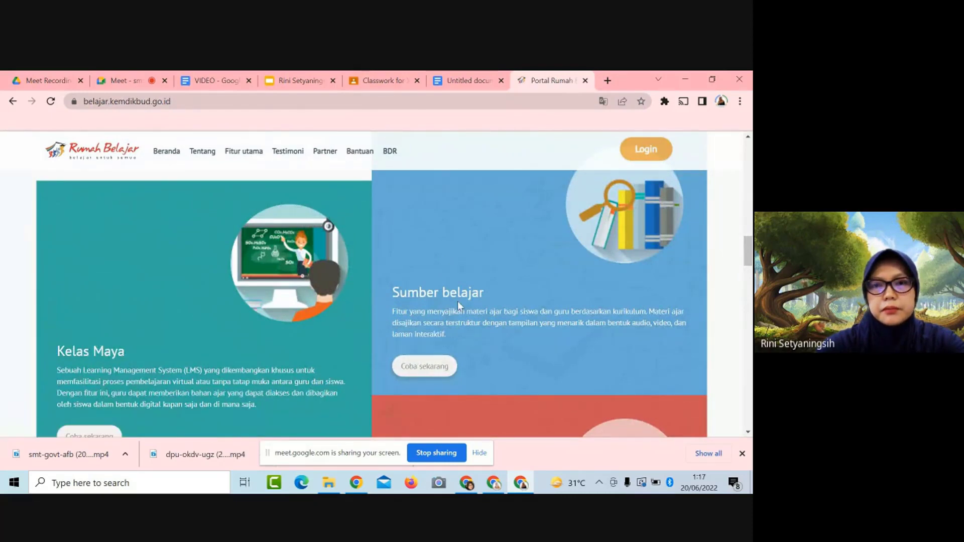
scroll(462, 238, "up", 3)
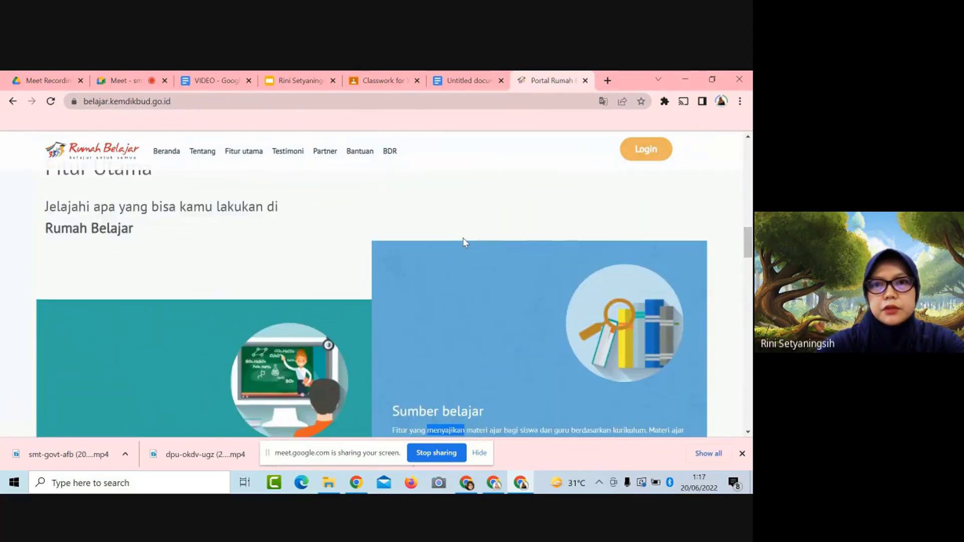
scroll(463, 238, "down", 2)
left_click(422, 407)
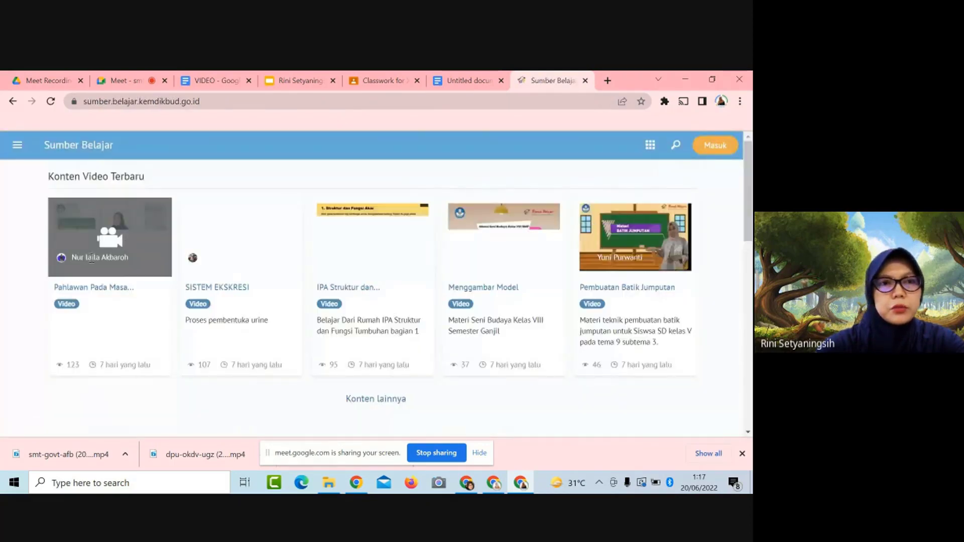
- Show the Sumber Belajar learning content for the SMA education level
left_click(17, 147)
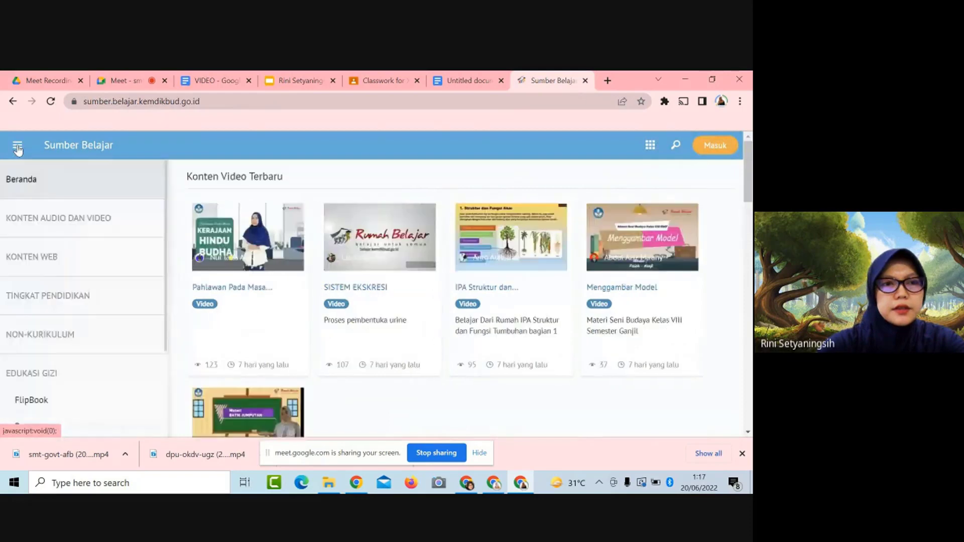
scroll(49, 312, "down", 2)
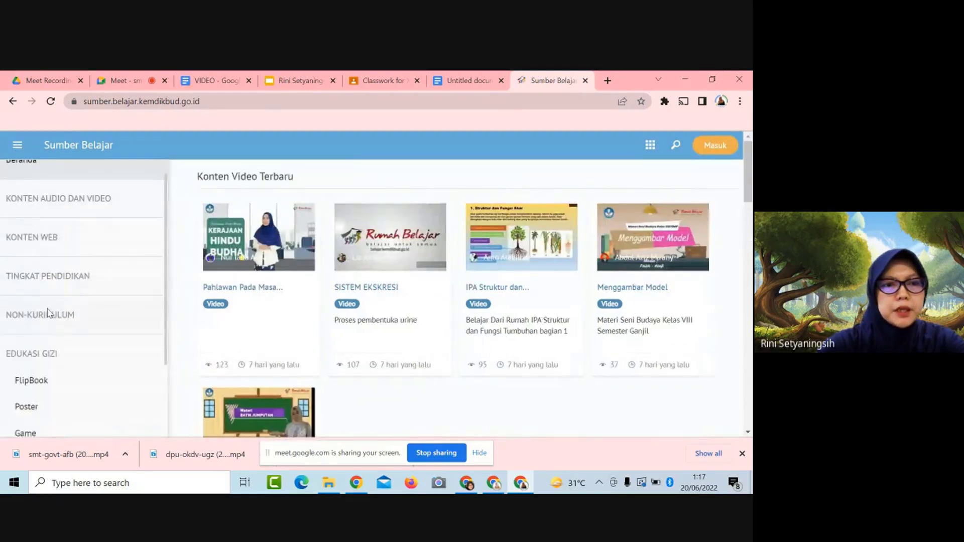
scroll(49, 313, "up", 1)
scroll(49, 312, "up", 1)
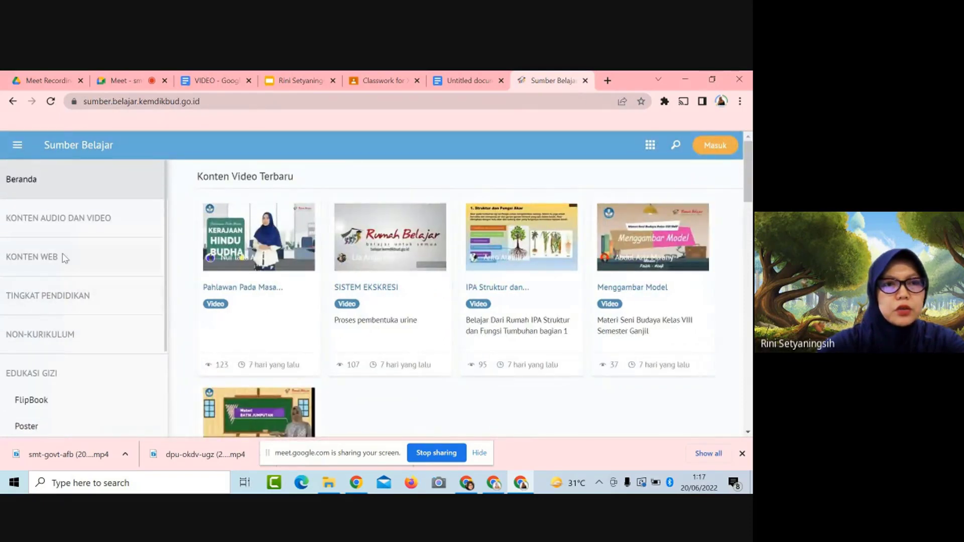
left_click(74, 221)
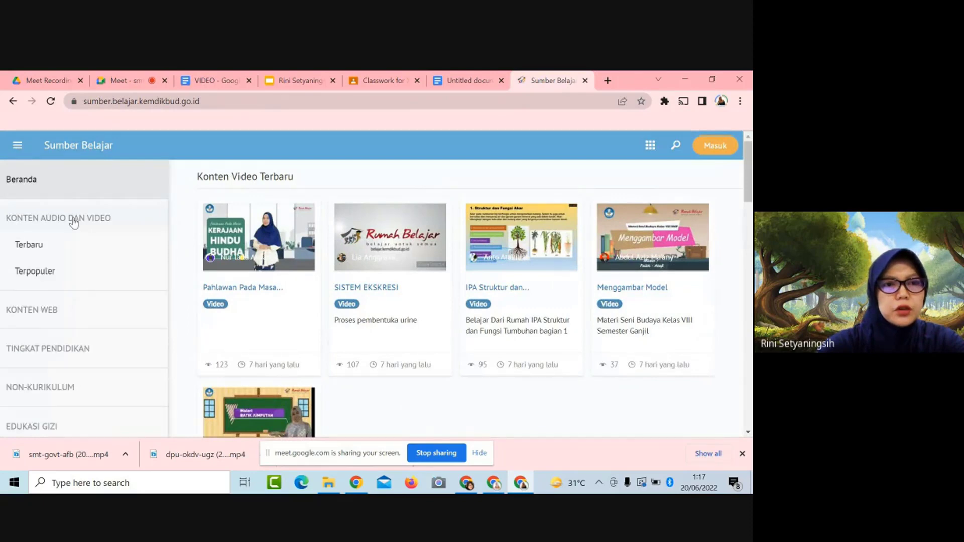
scroll(70, 282, "down", 1)
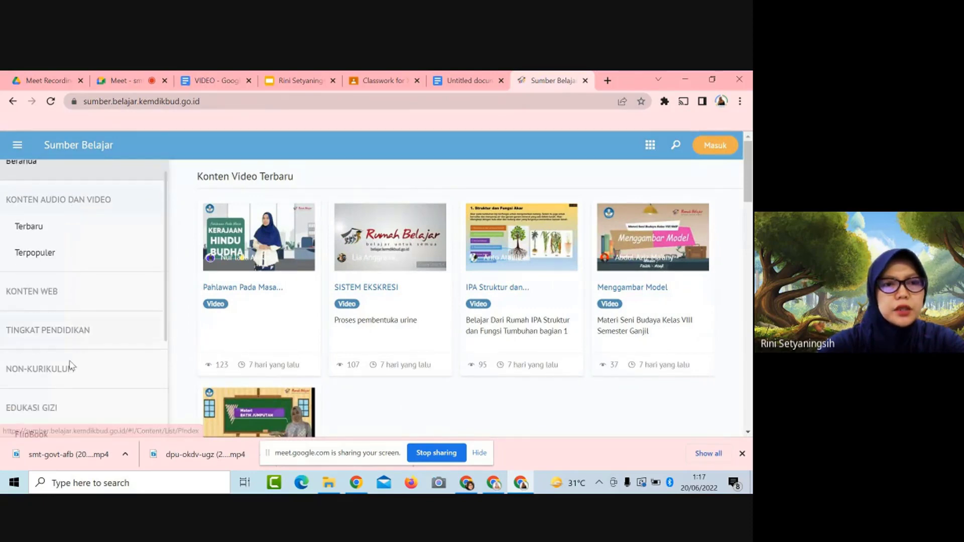
left_click(58, 335)
scroll(59, 393, "down", 2)
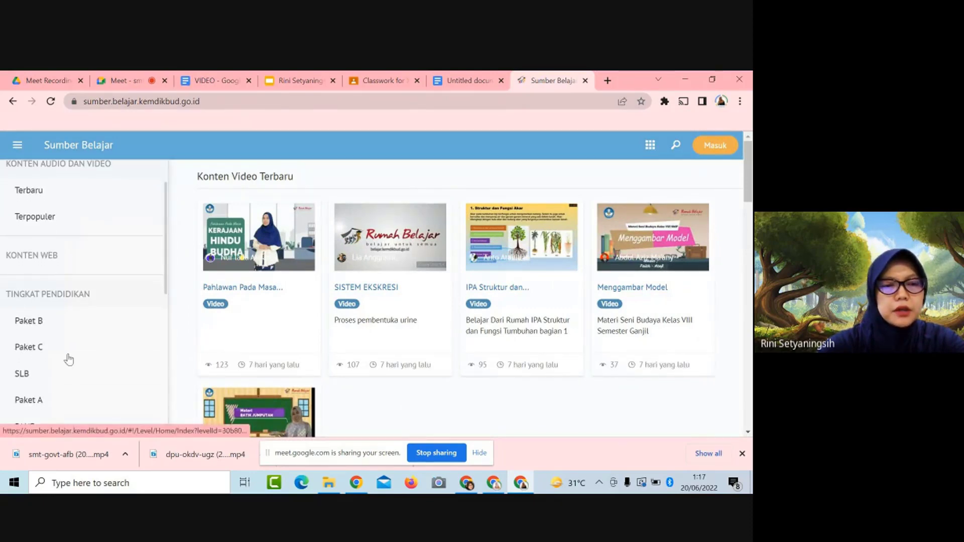
scroll(69, 360, "down", 5)
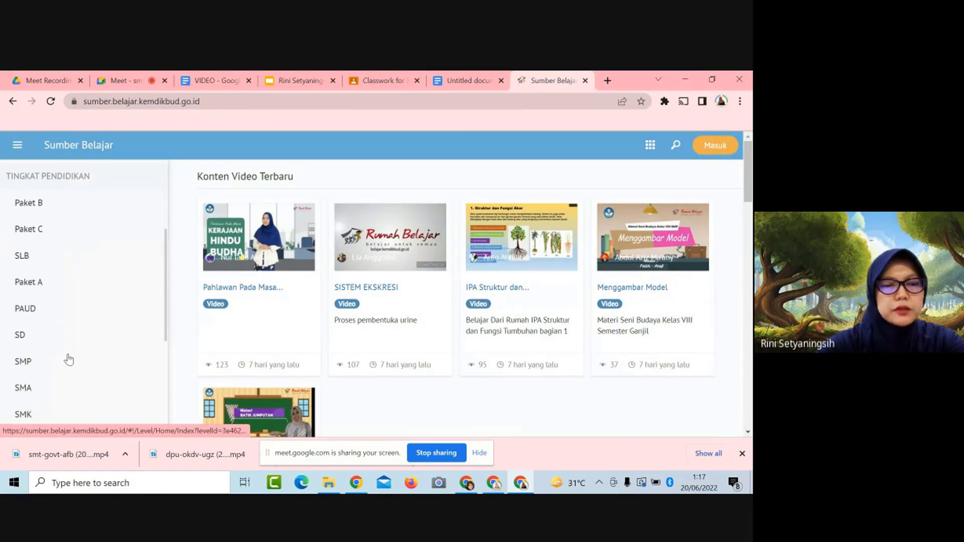
left_click(21, 389)
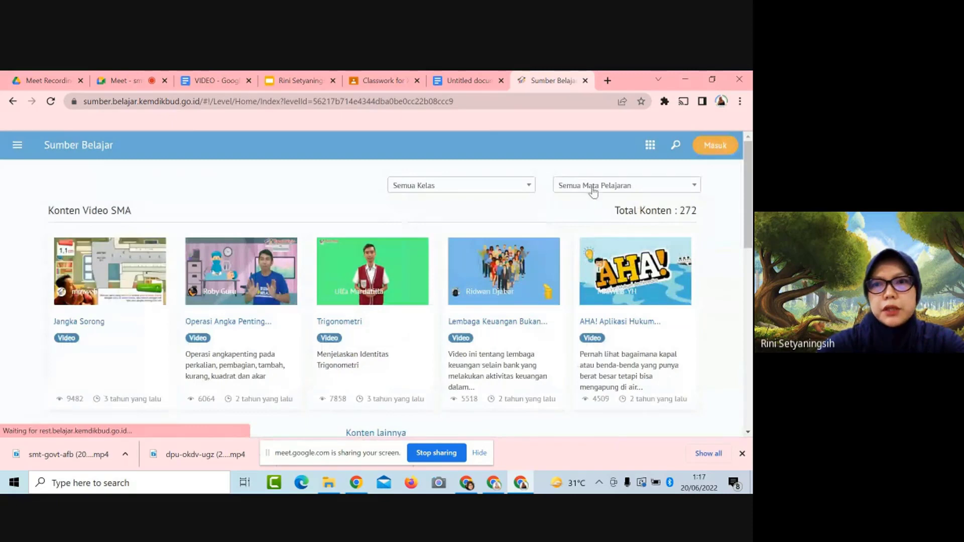
- Filter the SMA content by the subject Bahasa Inggris
left_click(593, 189)
scroll(593, 281, "down", 3)
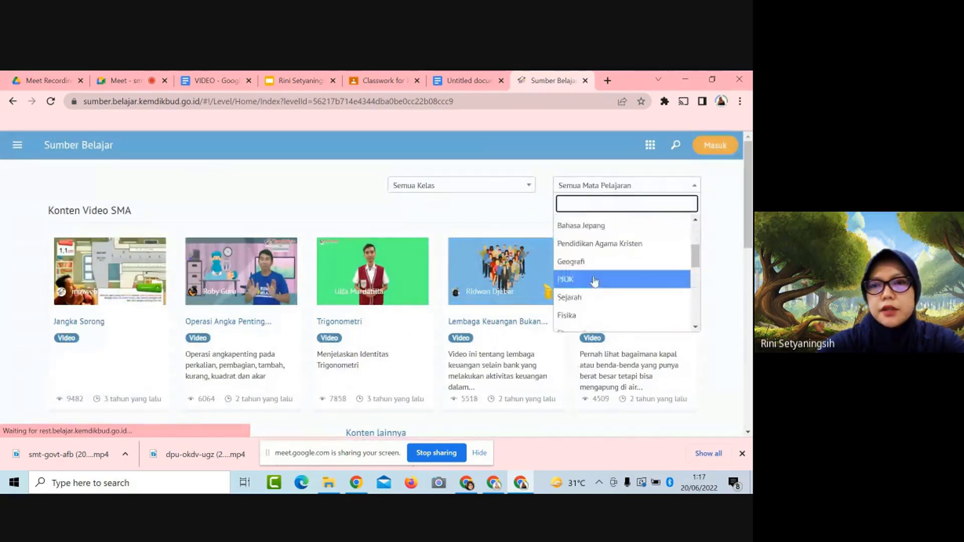
scroll(594, 282, "down", 5)
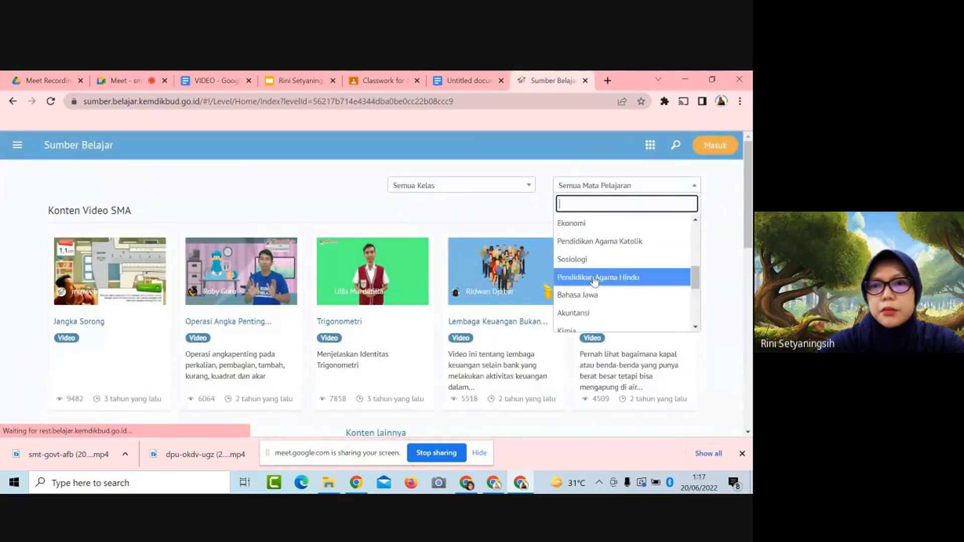
scroll(594, 281, "down", 4)
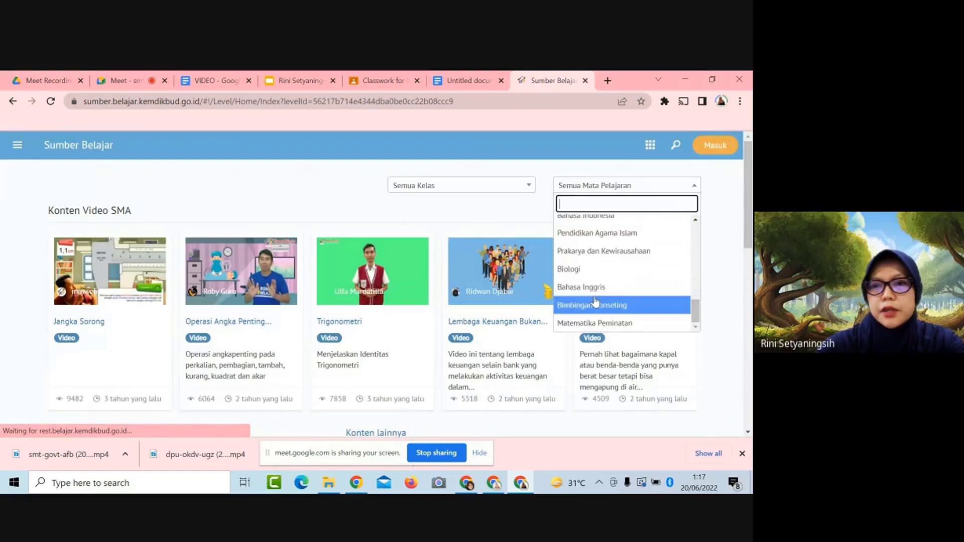
left_click(594, 288)
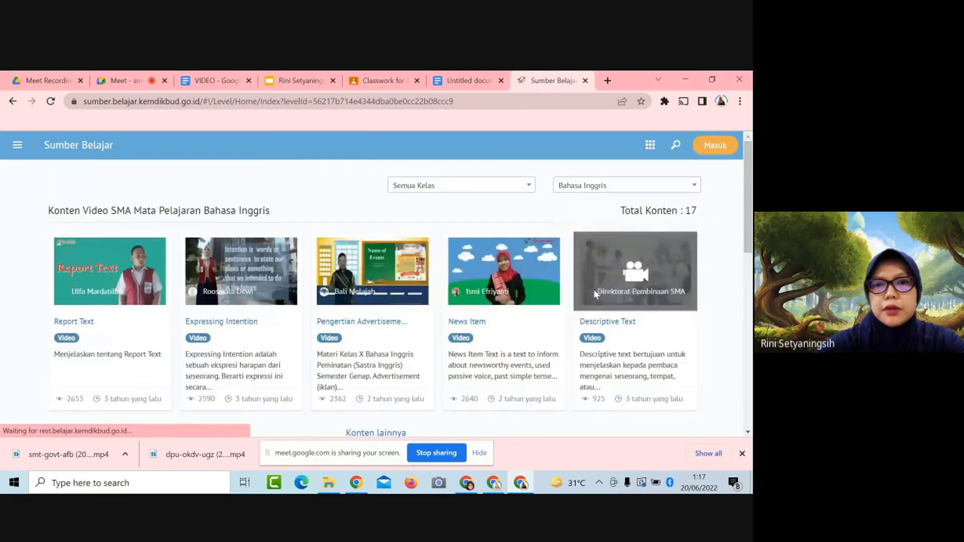
- Expand the list of English videos with more content twice and open the "Discussion Text" video
scroll(398, 321, "down", 5)
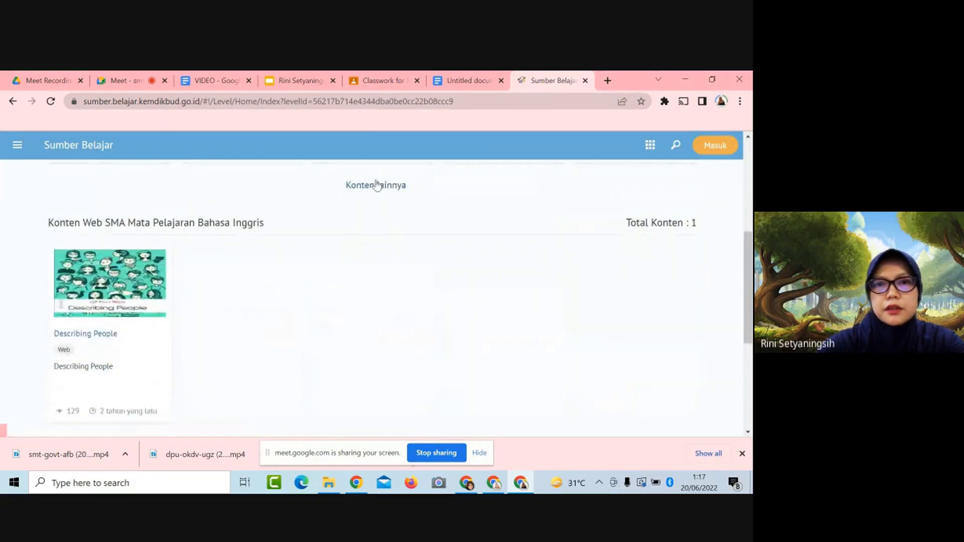
left_click(376, 186)
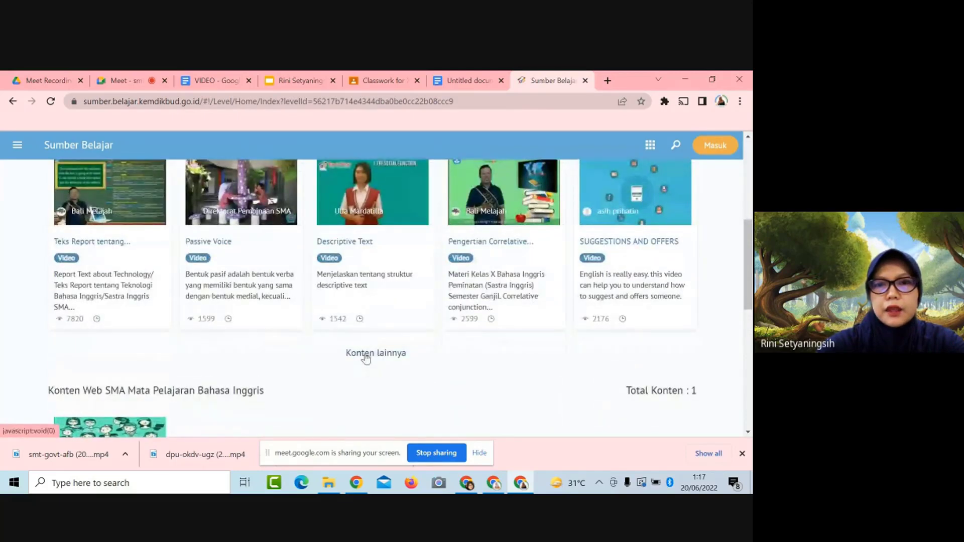
left_click(366, 354)
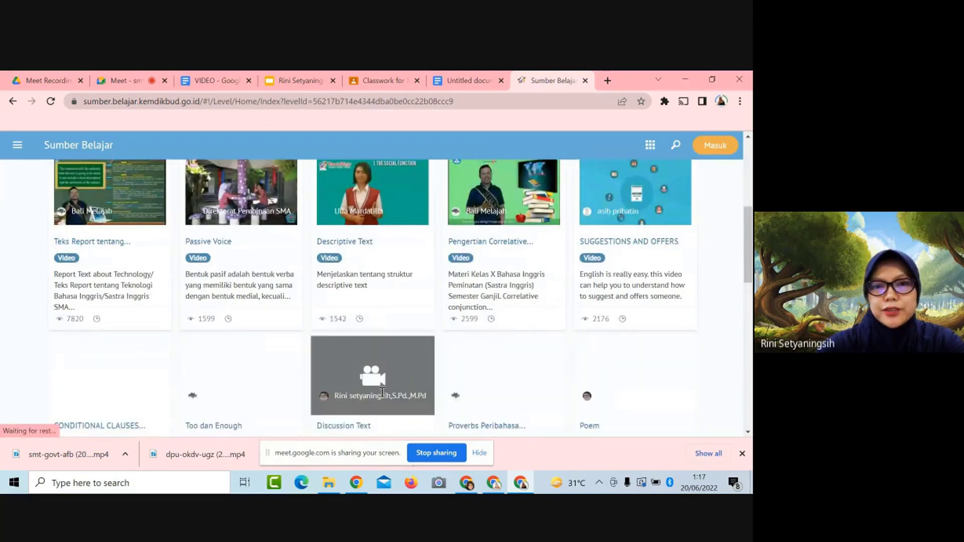
scroll(382, 393, "down", 3)
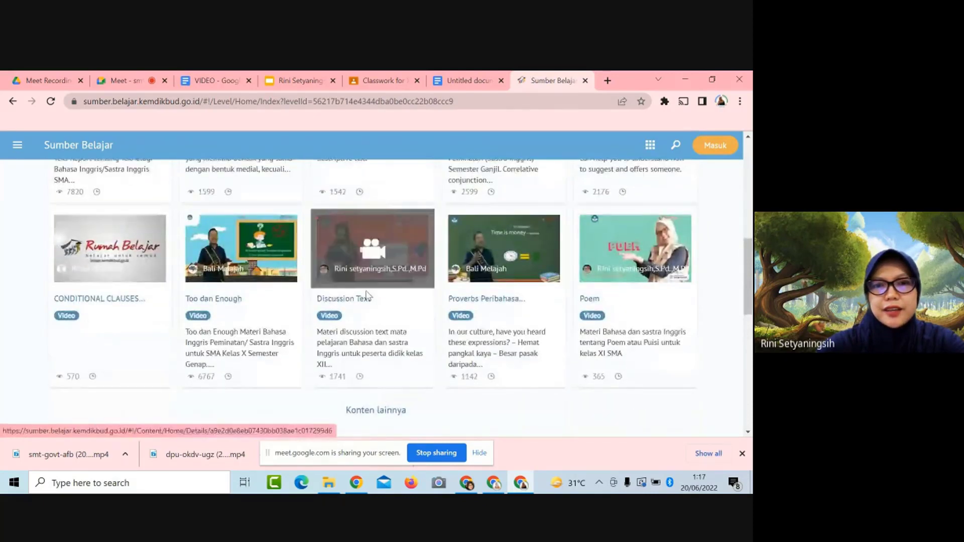
scroll(367, 296, "up", 1)
left_click(379, 306)
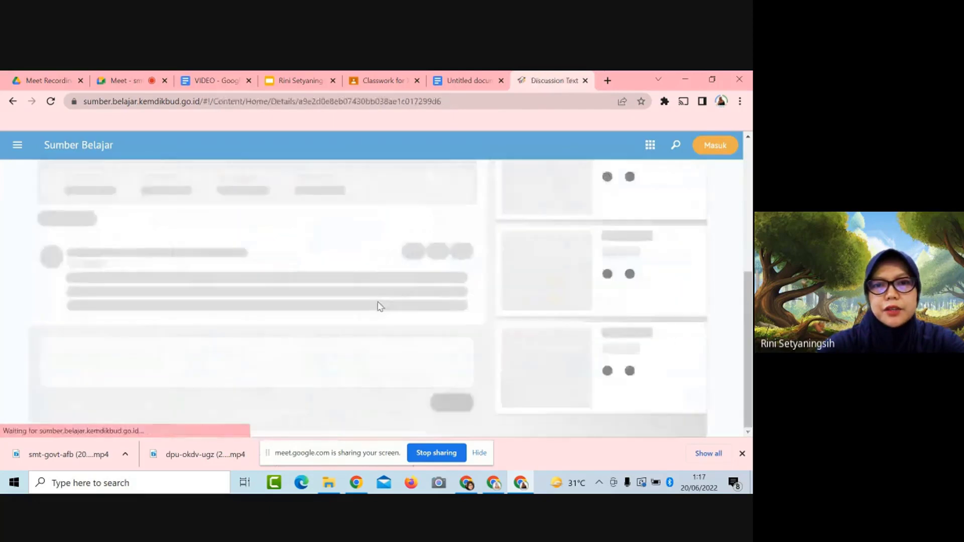
- Pause the Discussion Text video and copy the web address of its page
scroll(377, 302, "up", 3)
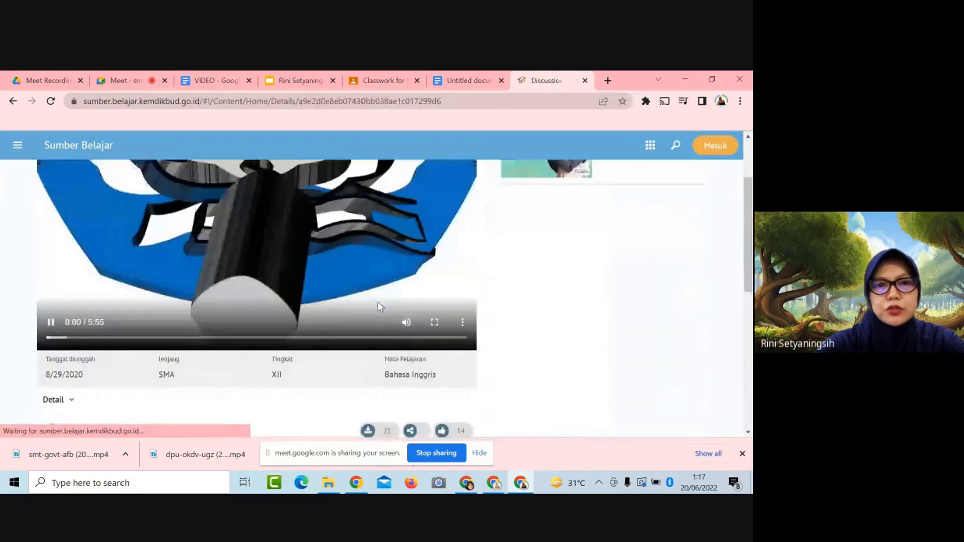
left_click(276, 303)
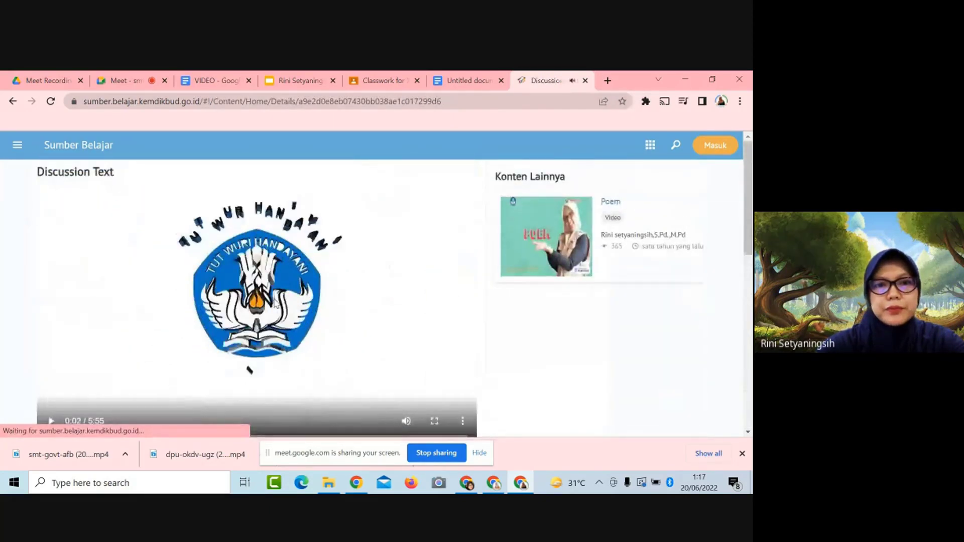
scroll(276, 304, "down", 1)
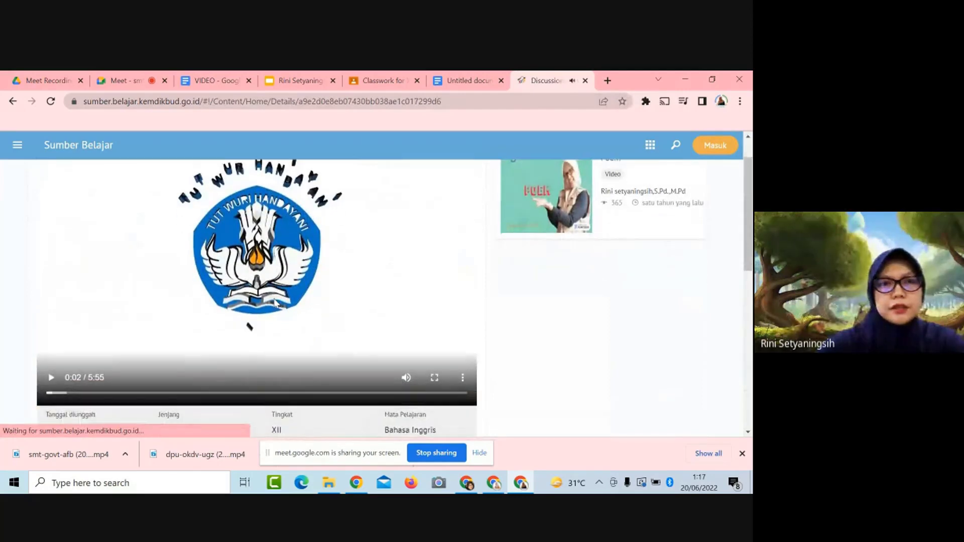
scroll(275, 303, "up", 1)
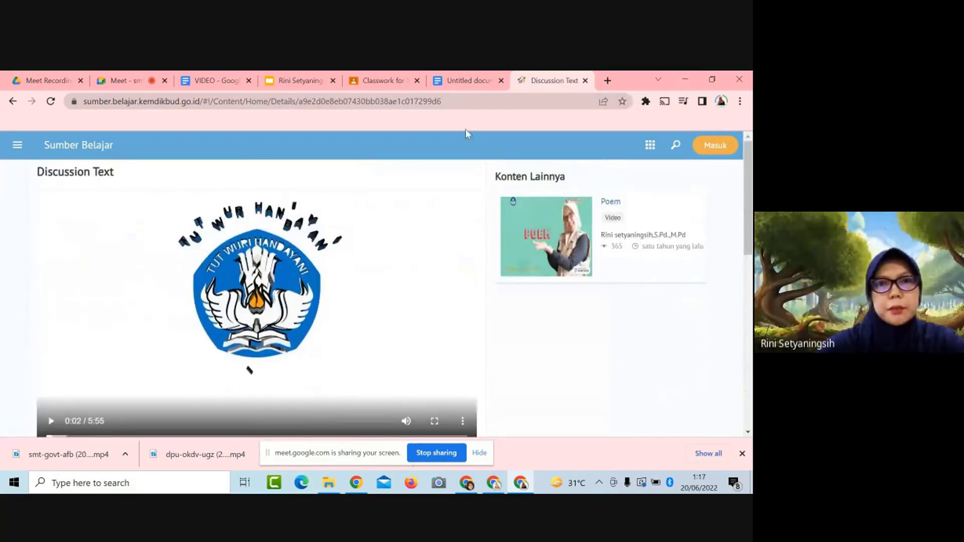
left_click(444, 102)
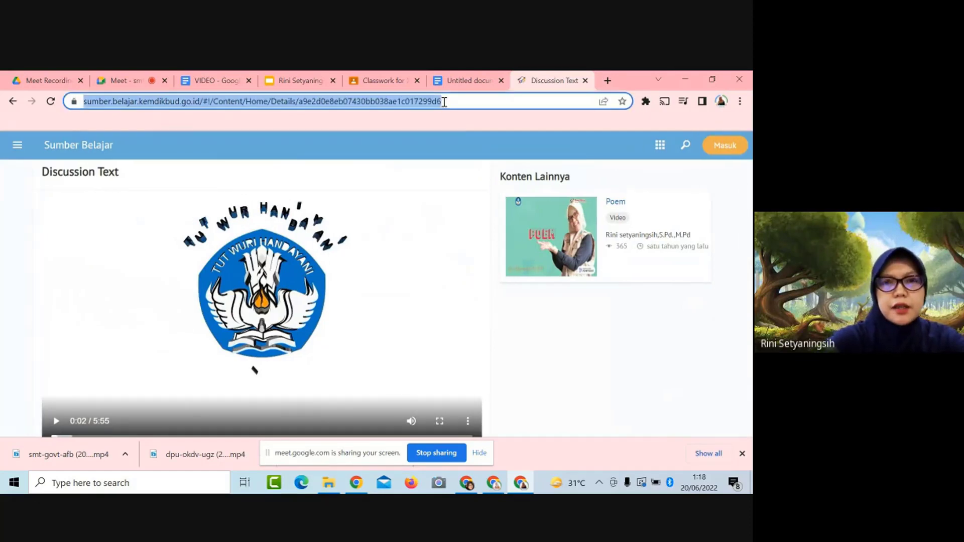
- Return to the Google Classroom material and attach the copied Sumber Belajar address as a link
left_click(381, 87)
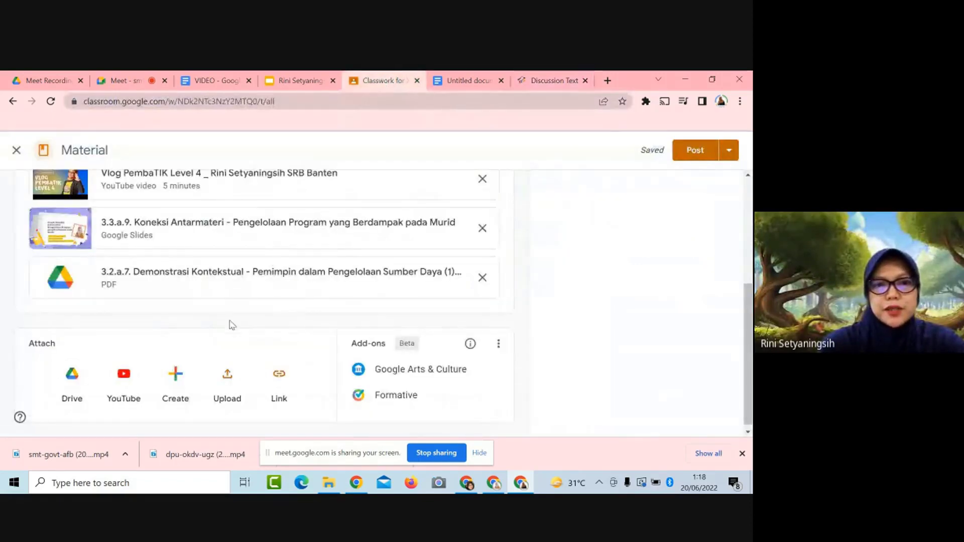
left_click(279, 380)
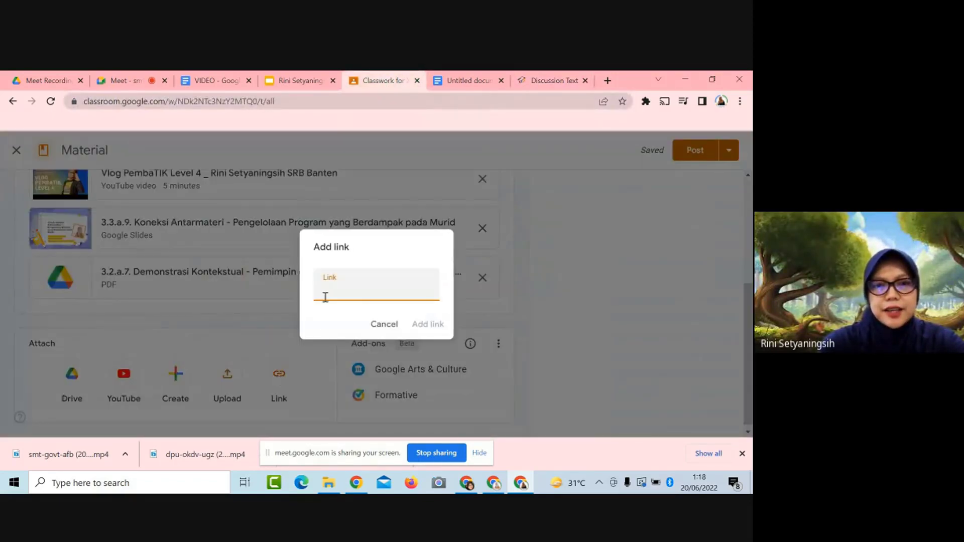
key("ctrl+v")
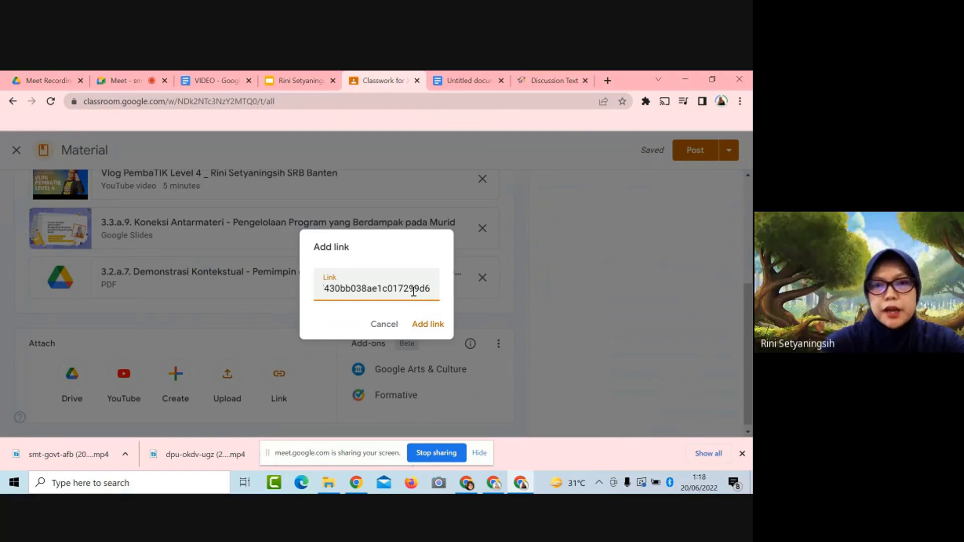
left_click(428, 324)
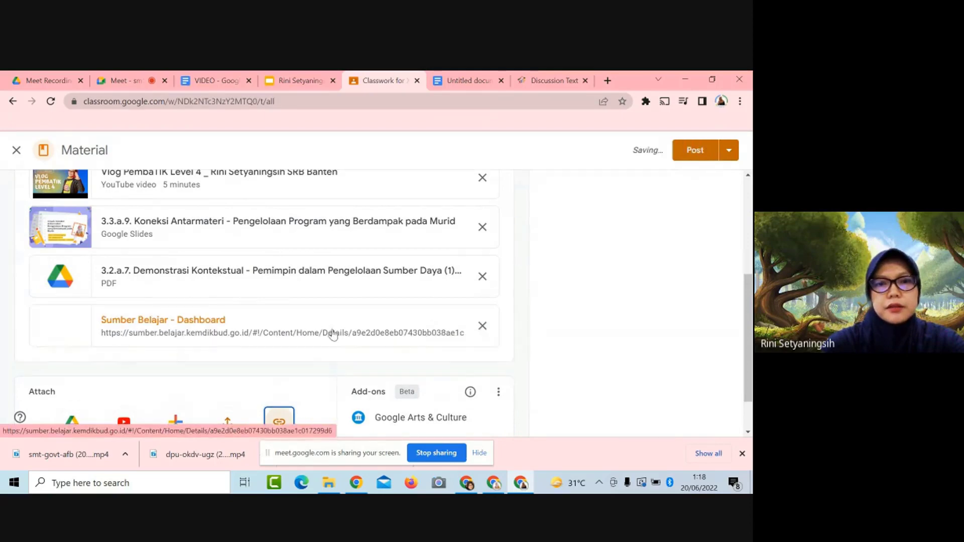
- Post the material "Simak materi berikut!" to the class and expand it in the classwork list to show its attachments
scroll(325, 327, "up", 5)
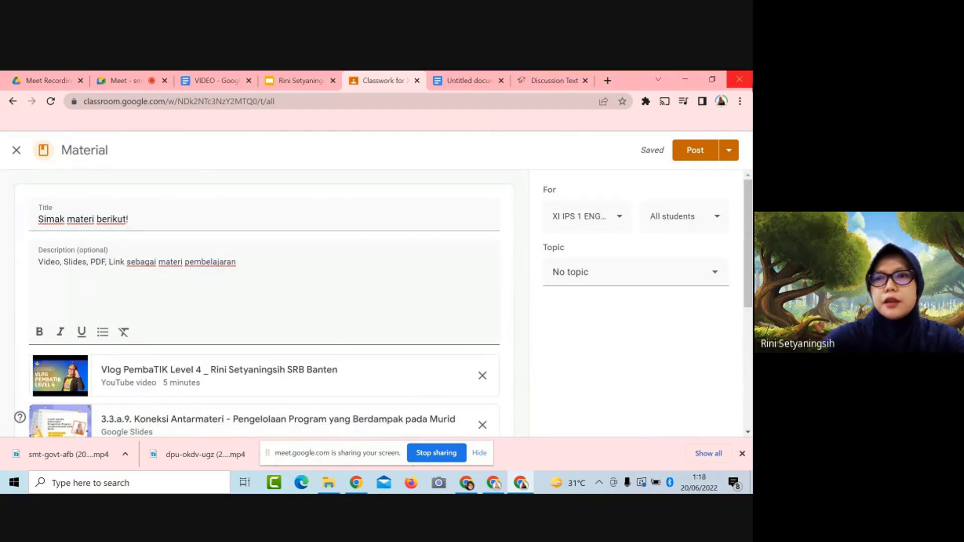
left_click(697, 153)
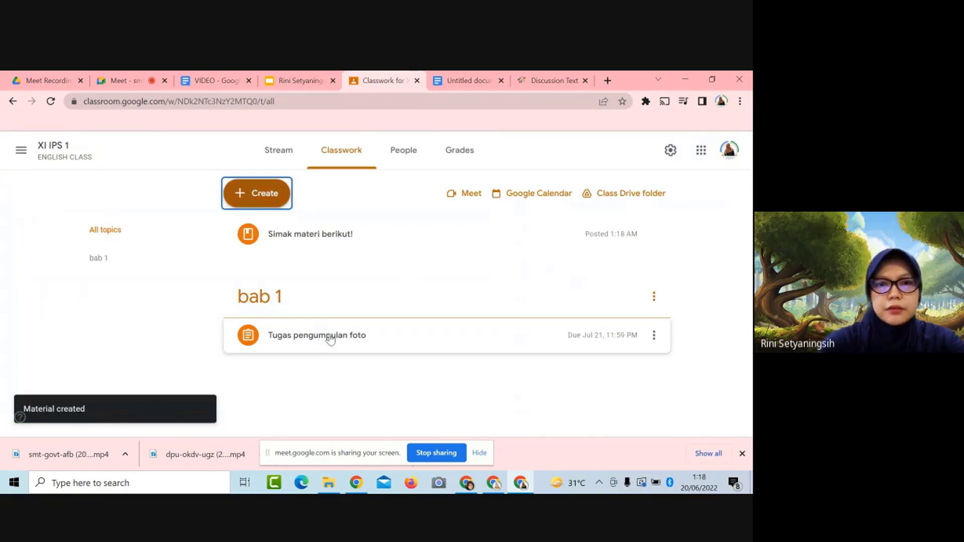
left_click(304, 239)
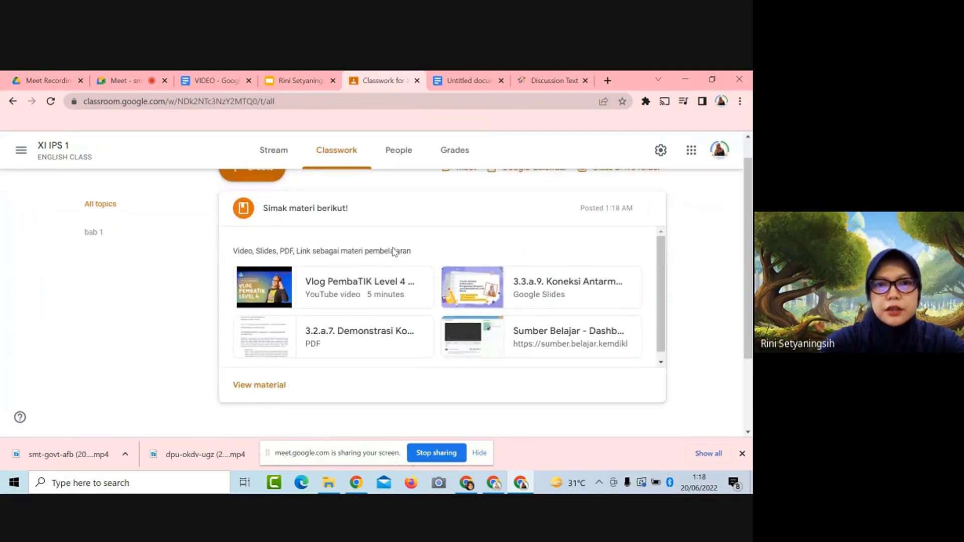
scroll(394, 251, "up", 1)
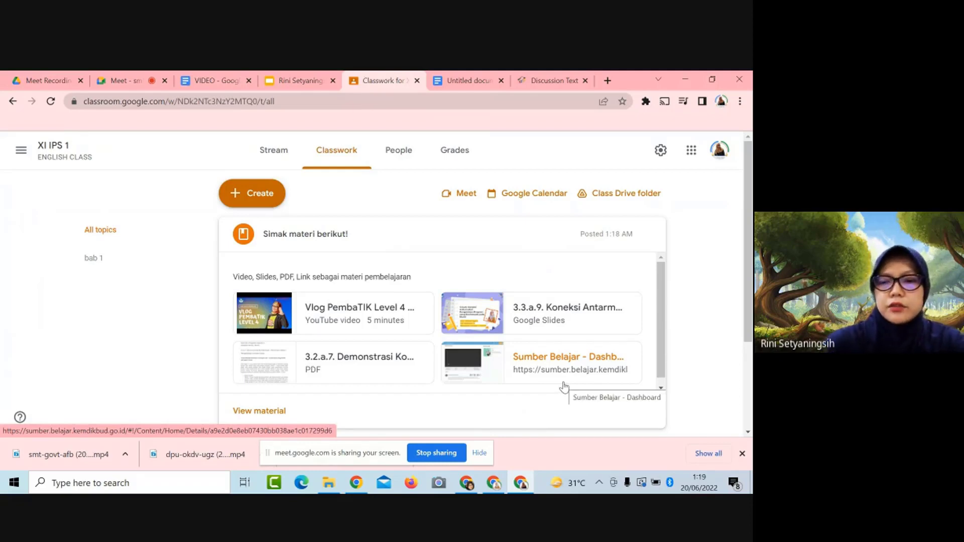
- Capture the expanded material card as a screenshot and paste it onto blank slide 11 of the Google Slides presentation
key("Print")
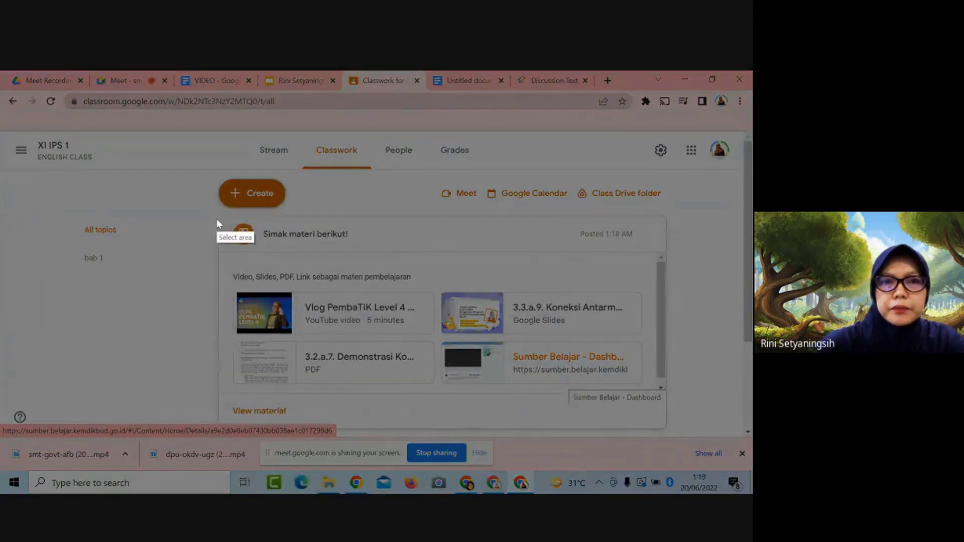
right_click(393, 343)
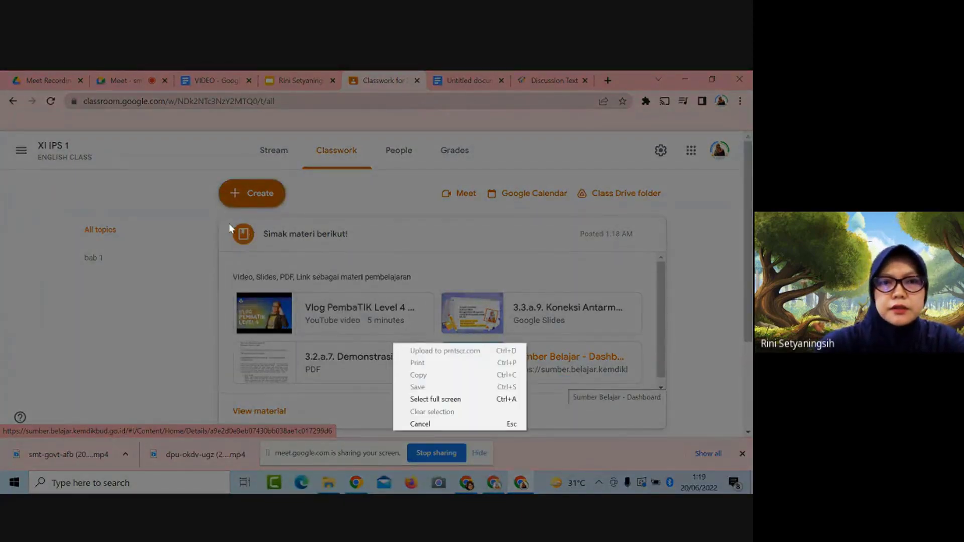
mouse_move(219, 219)
left_mouse_down()
mouse_move(490, 404)
mouse_move(562, 429)
mouse_move(661, 419)
left_mouse_up()
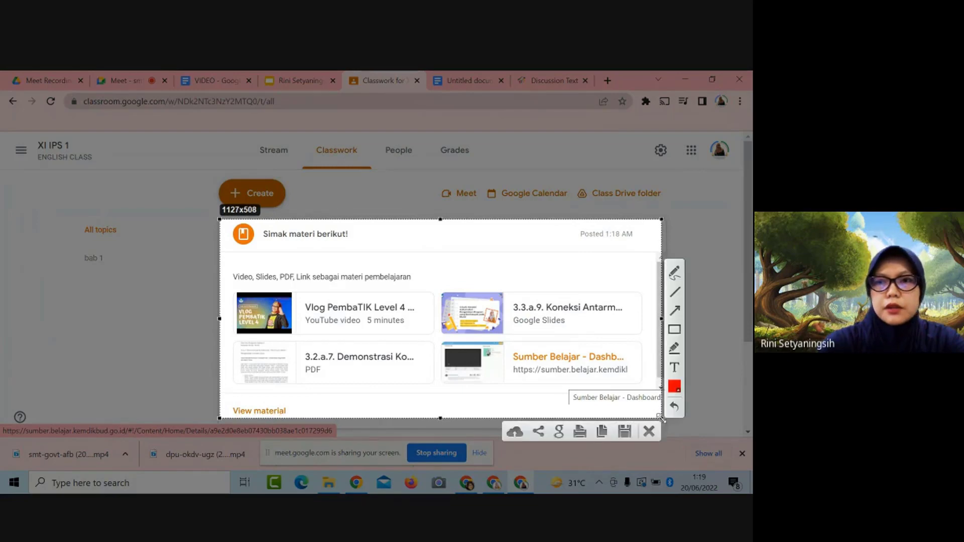
left_click(600, 432)
left_click(293, 82)
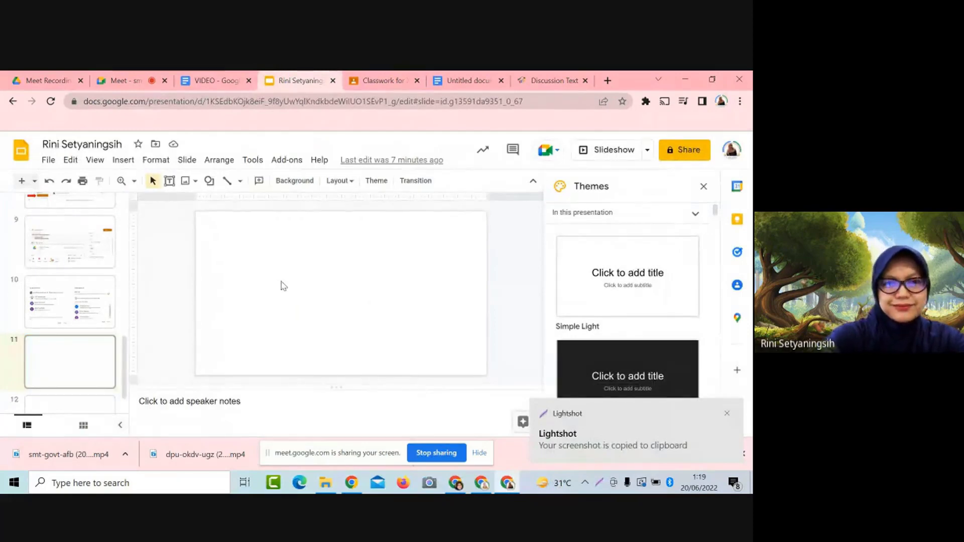
key("ctrl+v")
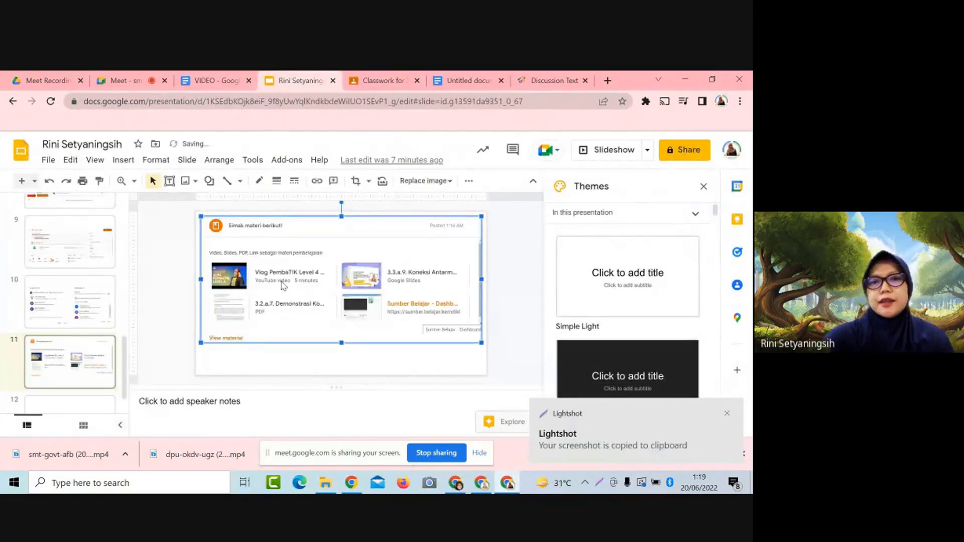
- Nudge the pasted material screenshot down to the middle of slide 11 and open blank slide 12
key("Down")
key("Down")
key("Down")
key("Down")
key("Down")
key("Down")
key("Down")
key("Down")
key("Down")
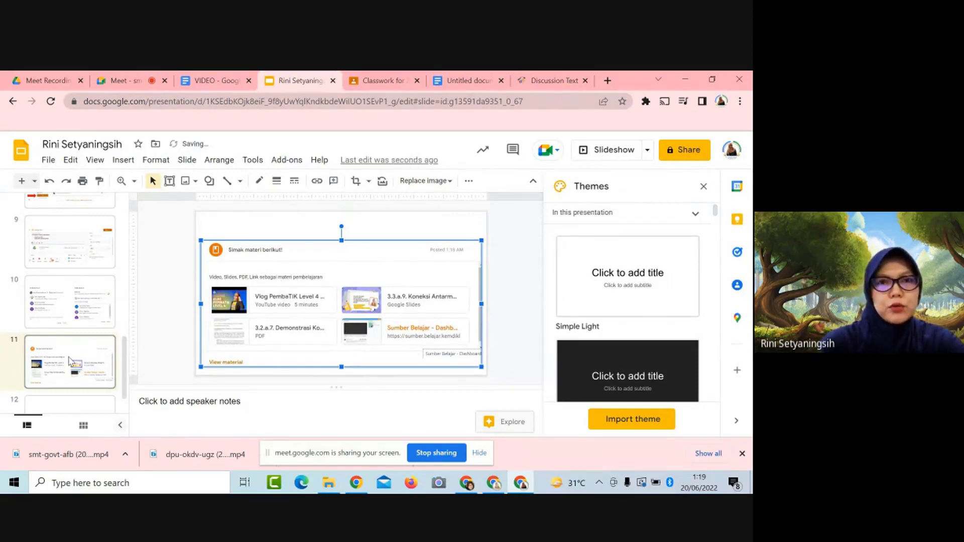
scroll(69, 369, "down", 1)
left_click(69, 372)
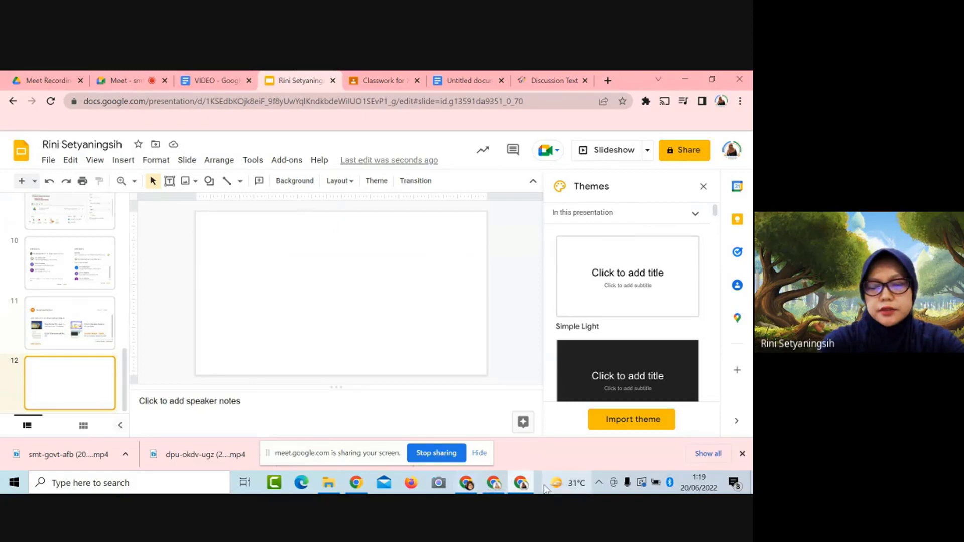
- Check the guide's slide on grading in Classroom, return to the teacher's XI IPS 1 class and reload its people list
left_click(497, 487)
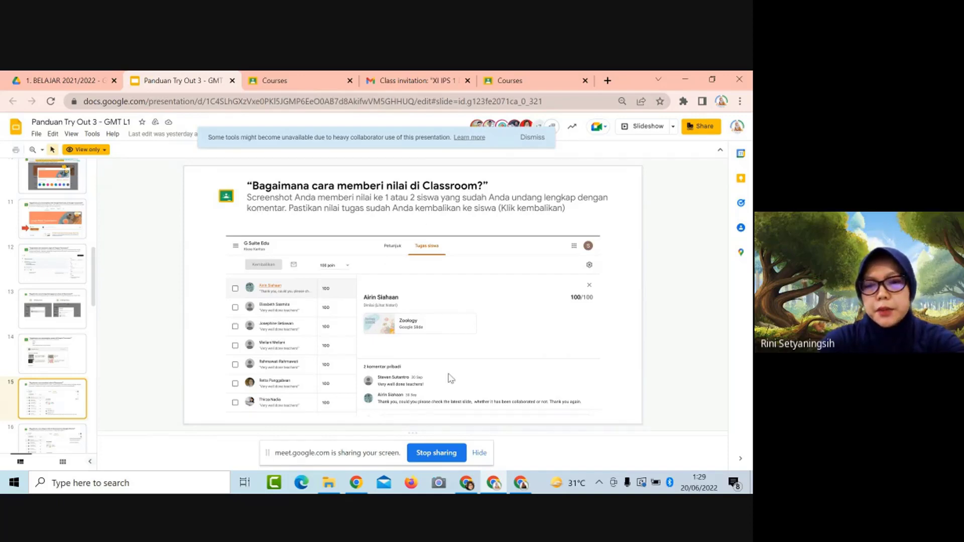
left_click(521, 484)
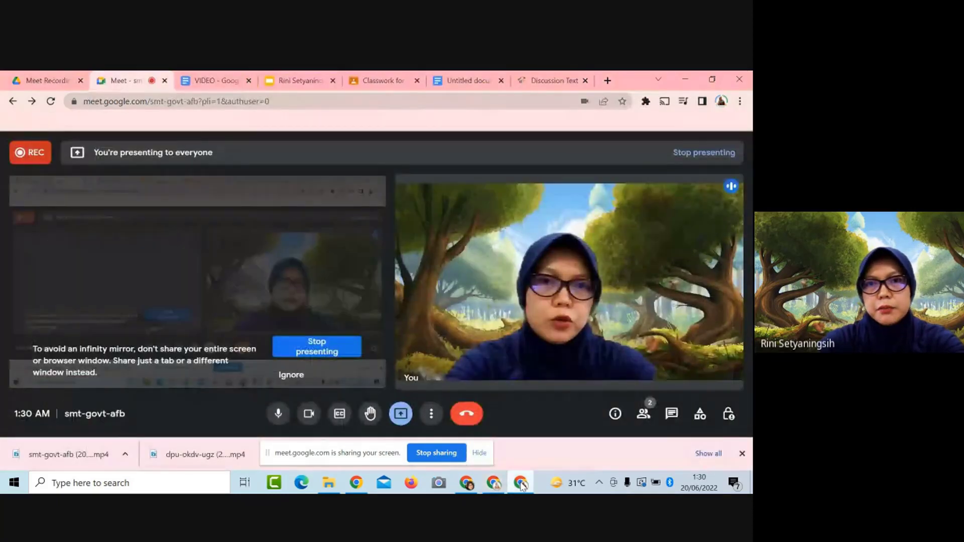
left_click(383, 80)
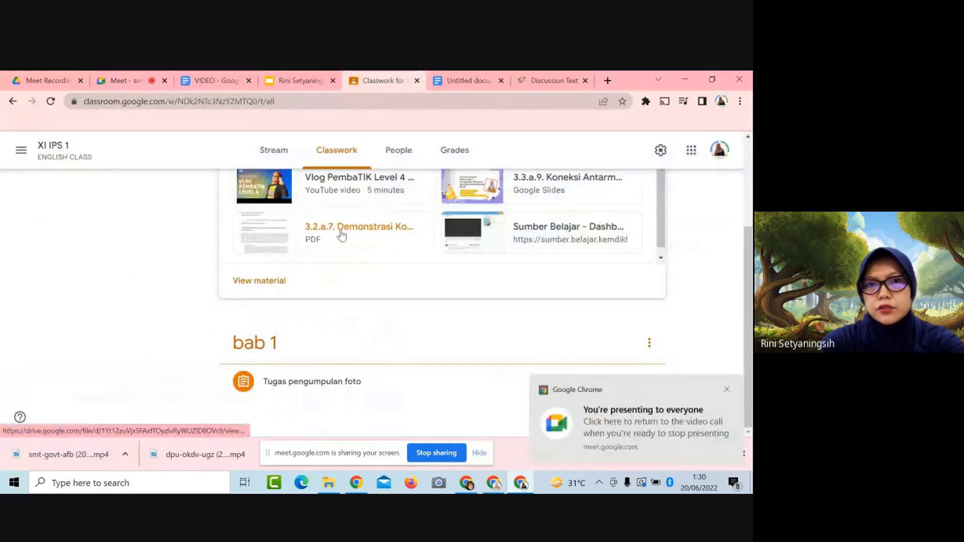
left_click(406, 154)
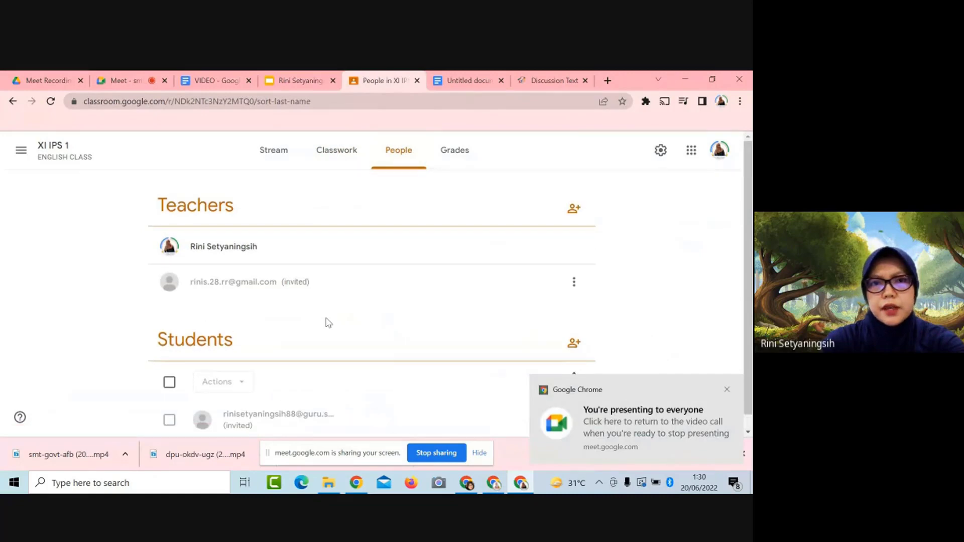
left_click(51, 102)
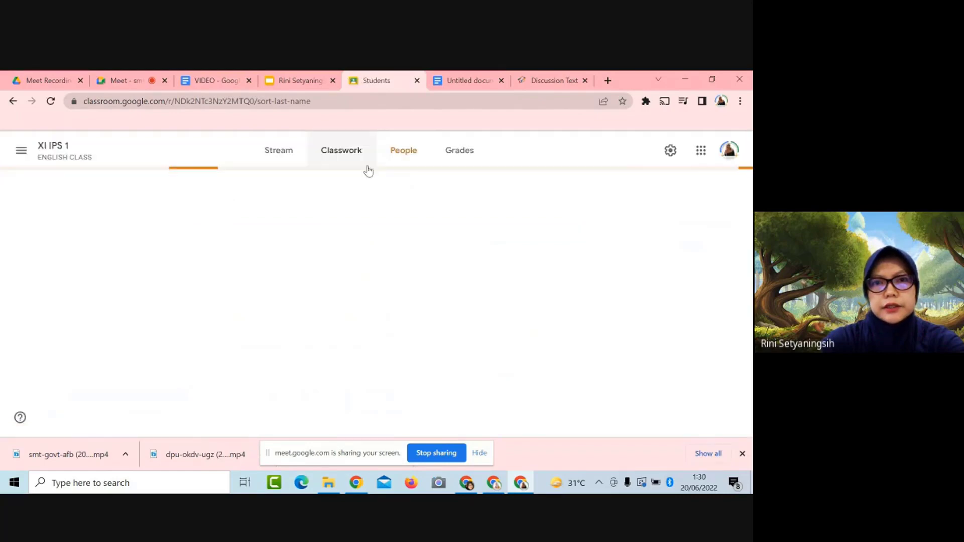
- Open the XI IPS 1 classwork, expand "Tugas pengumpulan foto" and view the student work with Assigned status
left_click(345, 154)
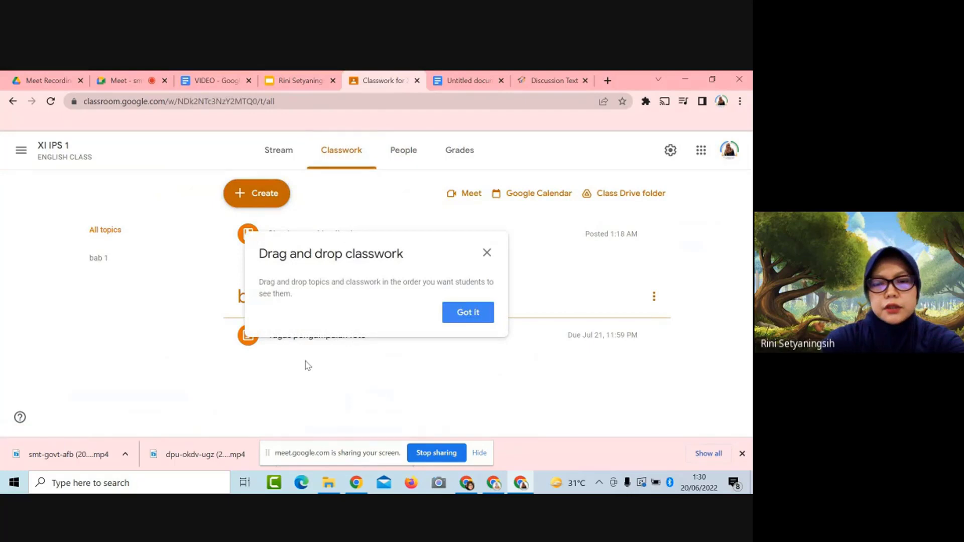
left_click(478, 320)
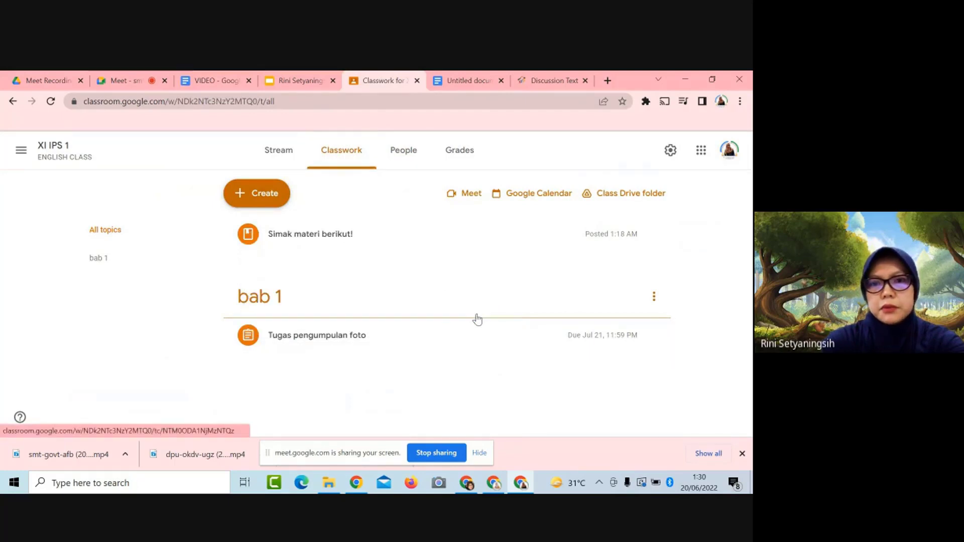
left_click(353, 340)
scroll(398, 378, "down", 1)
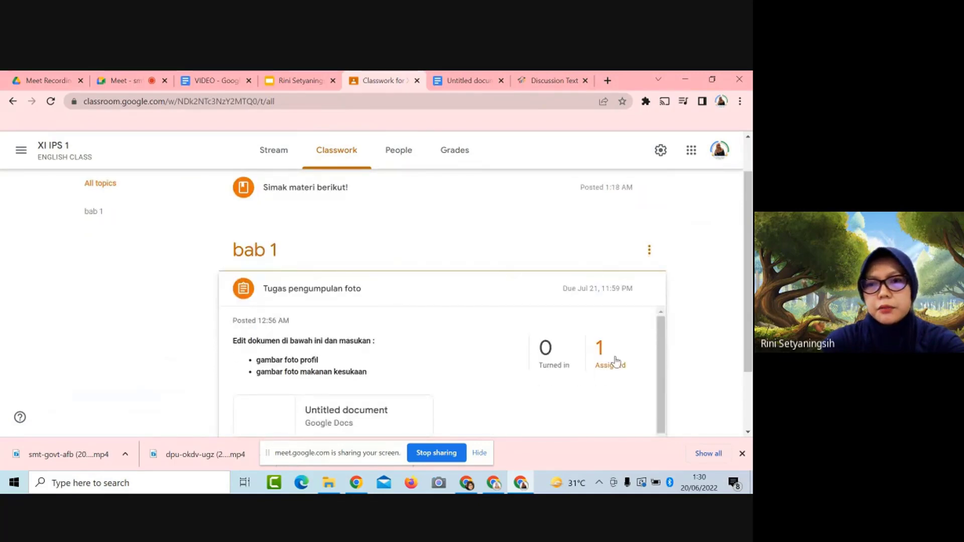
left_click(600, 353)
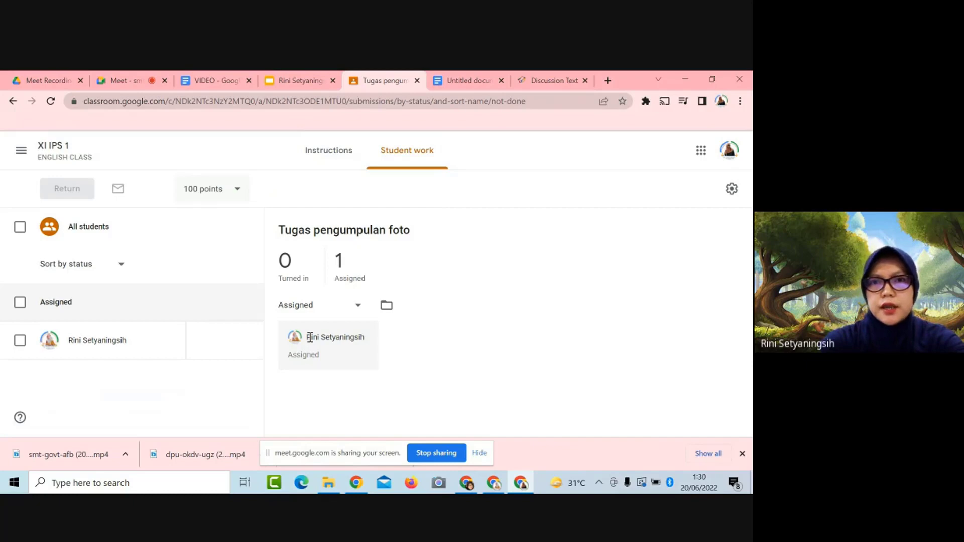
- Switch to the student account's Google Classroom window and open the classwork of the XI IPS 1 class
left_click(495, 489)
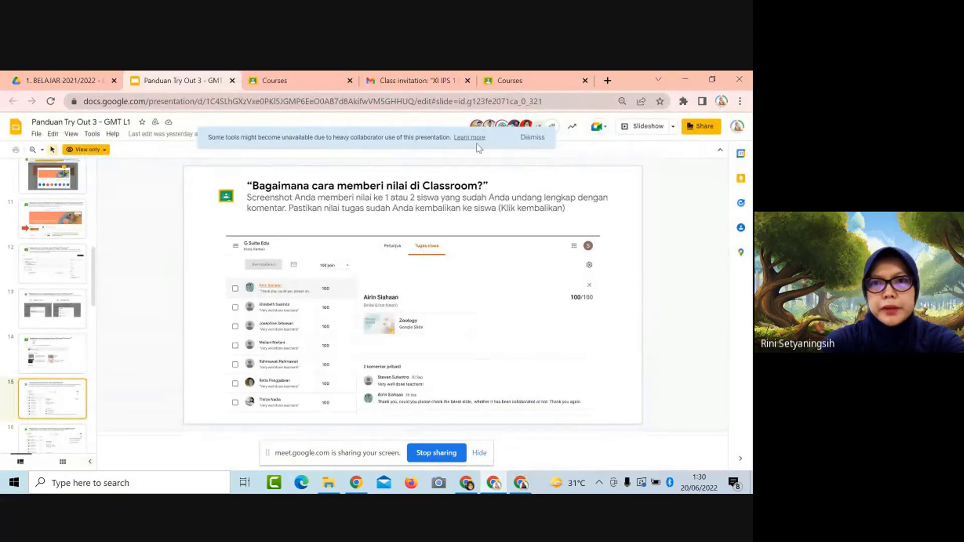
left_click(299, 82)
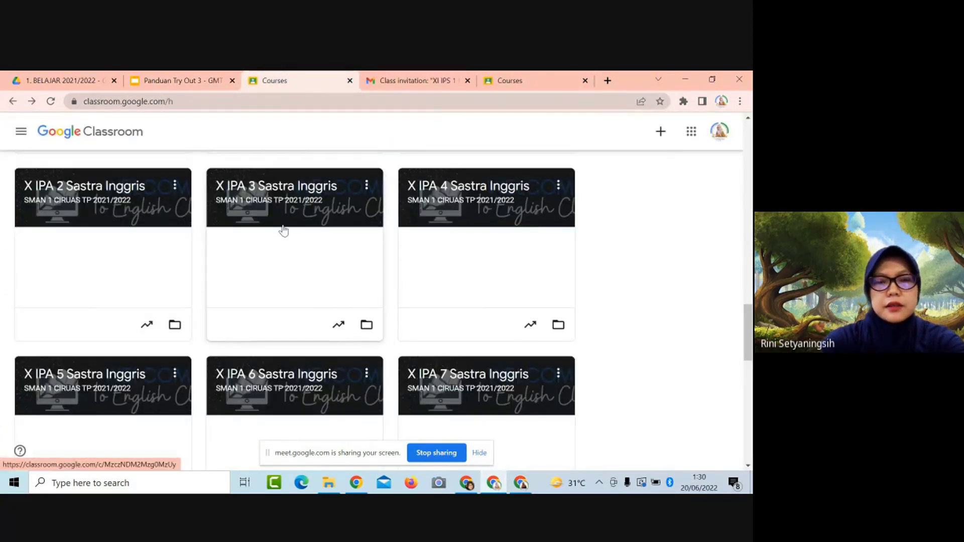
scroll(282, 228, "up", 1)
left_click(522, 80)
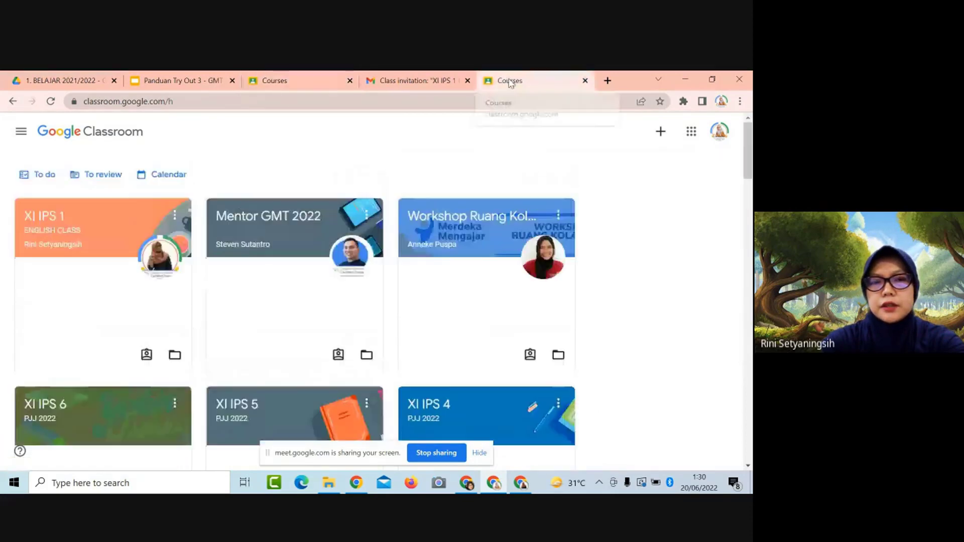
left_click(64, 221)
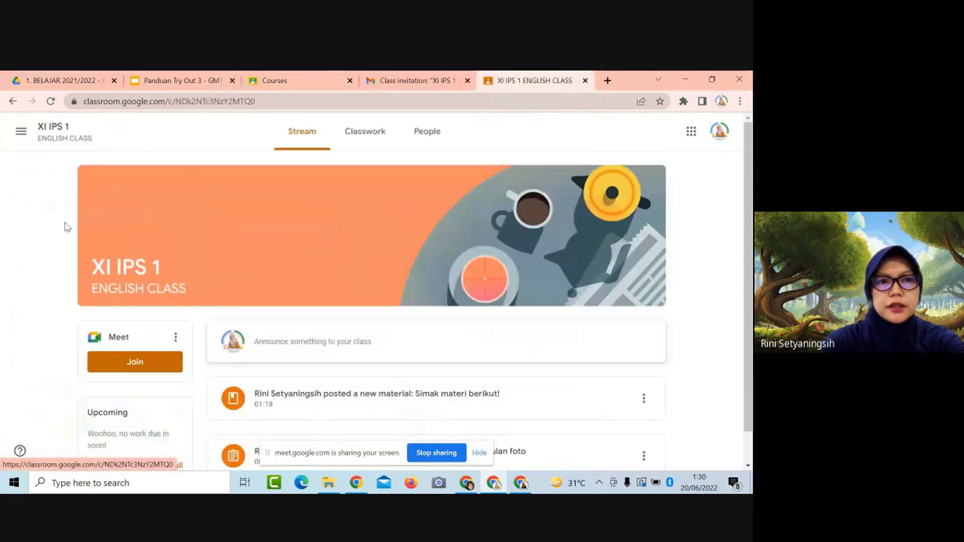
left_click(364, 135)
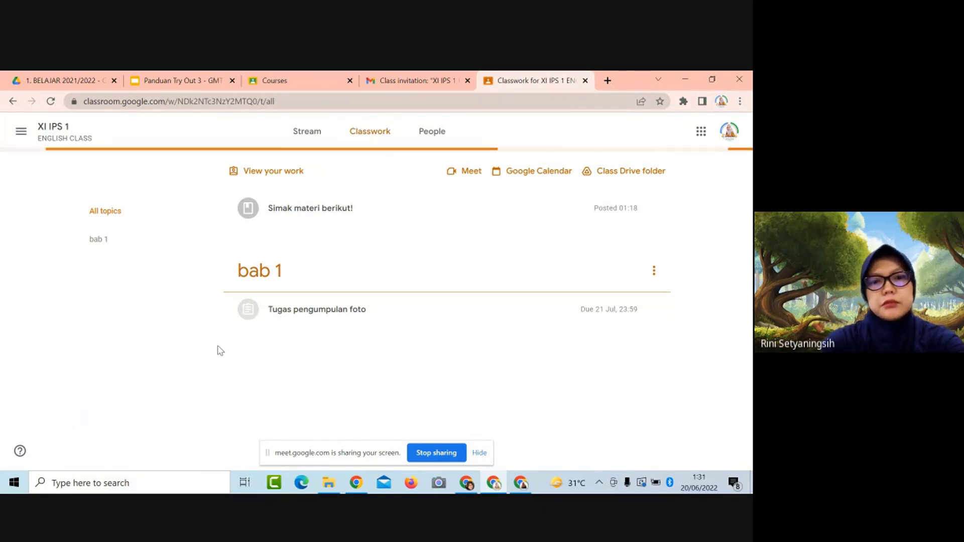
- Open the full "Tugas pengumpulan foto" assignment as the student and hand in the attached Google Docs document
left_click(319, 318)
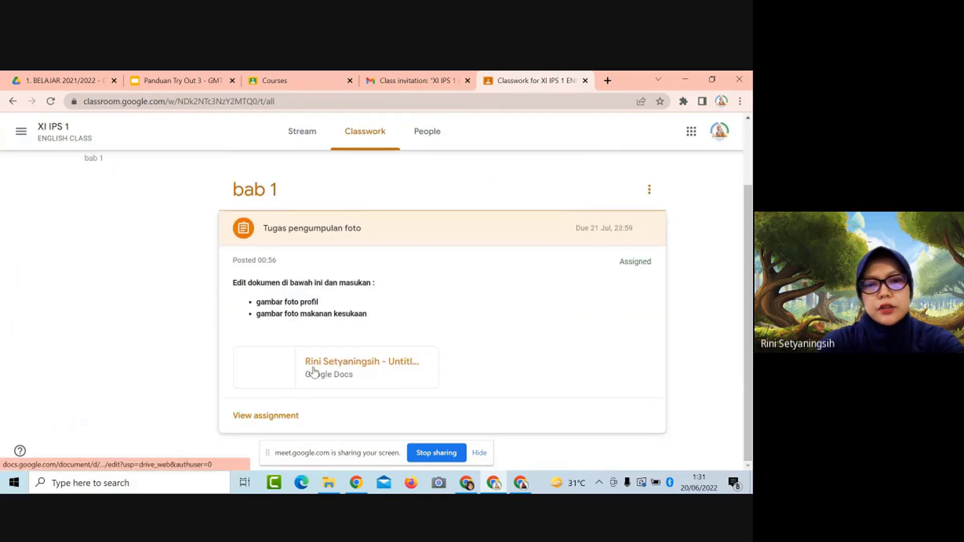
left_click(280, 424)
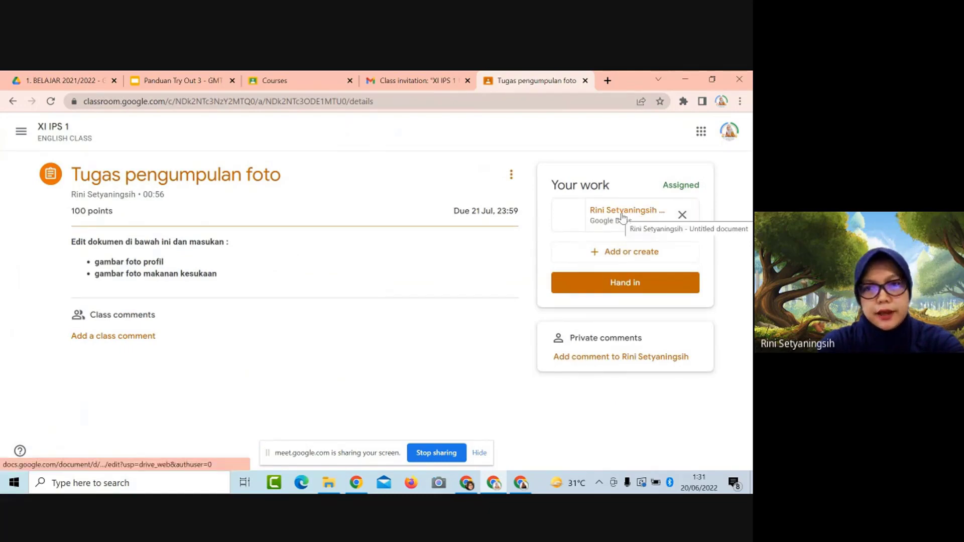
left_click(590, 289)
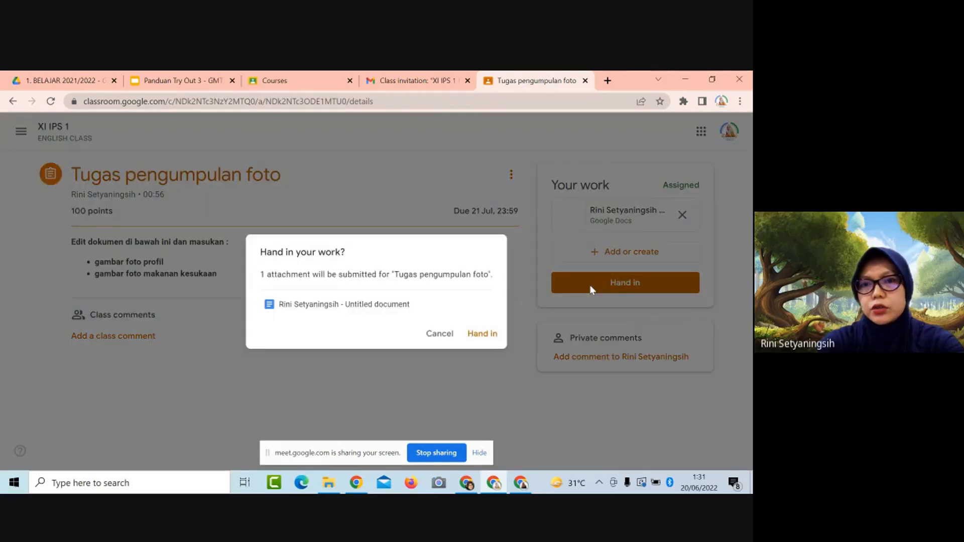
left_click(490, 335)
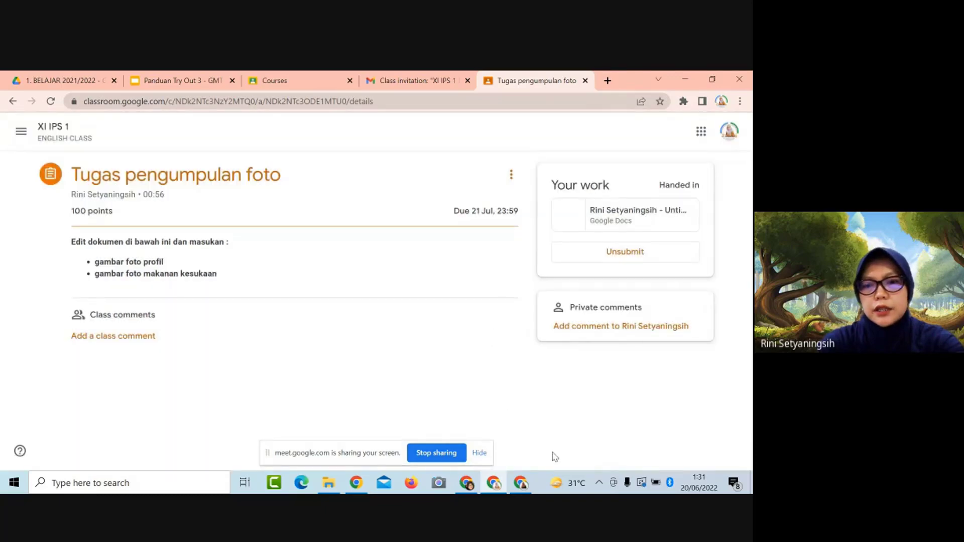
- Return to the teacher's student work page and grade the turned-in submission 100 out of 100
left_click(520, 489)
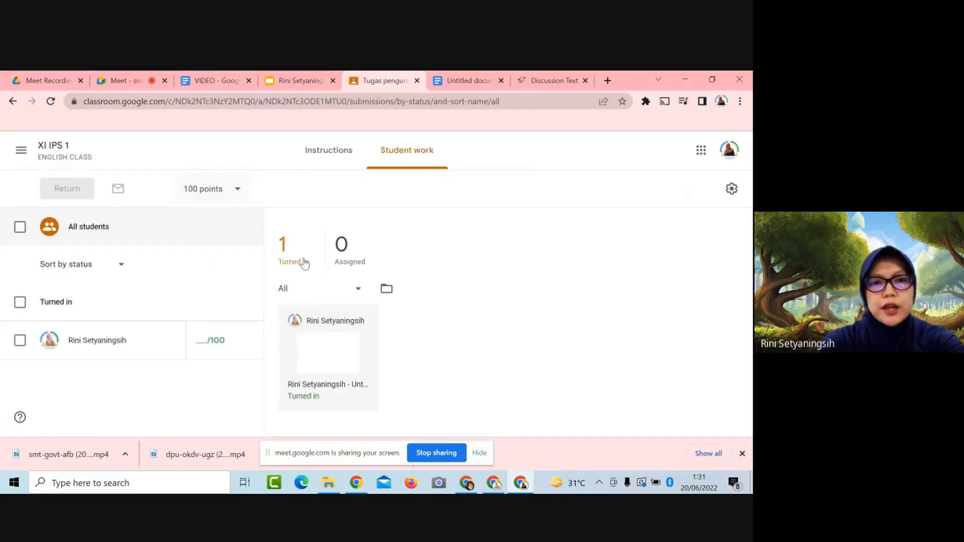
left_click(206, 341)
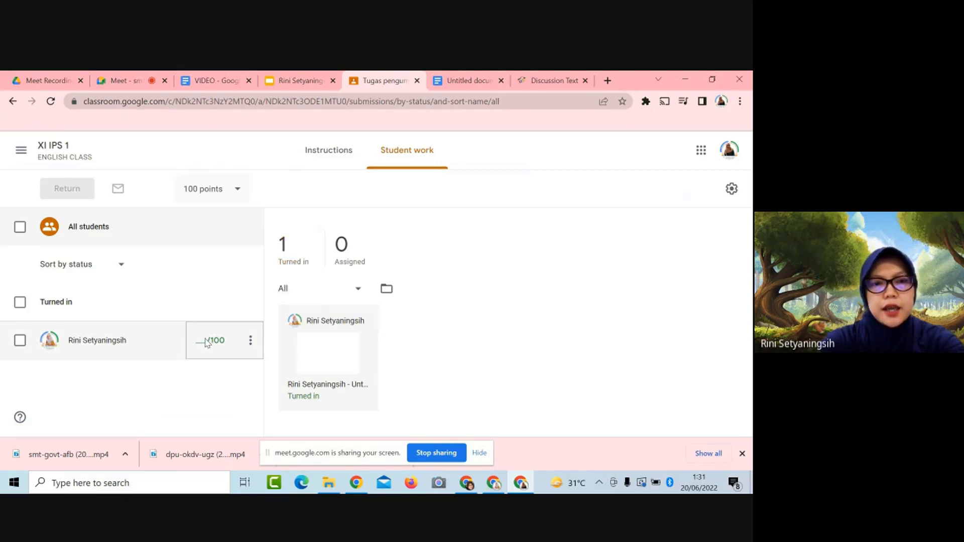
type("100")
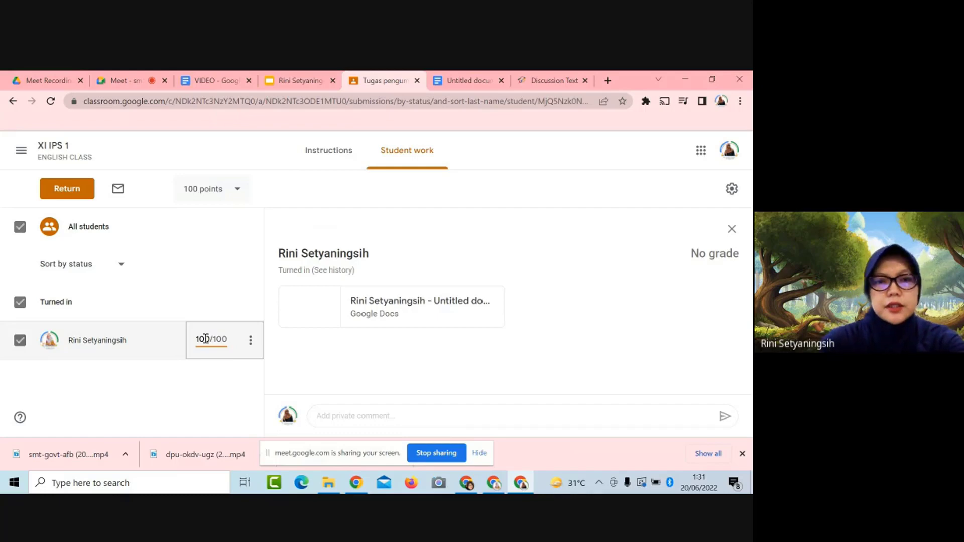
- Send the private comment "good job" on the submission and return the graded work to the student
left_click(334, 416)
type("g")
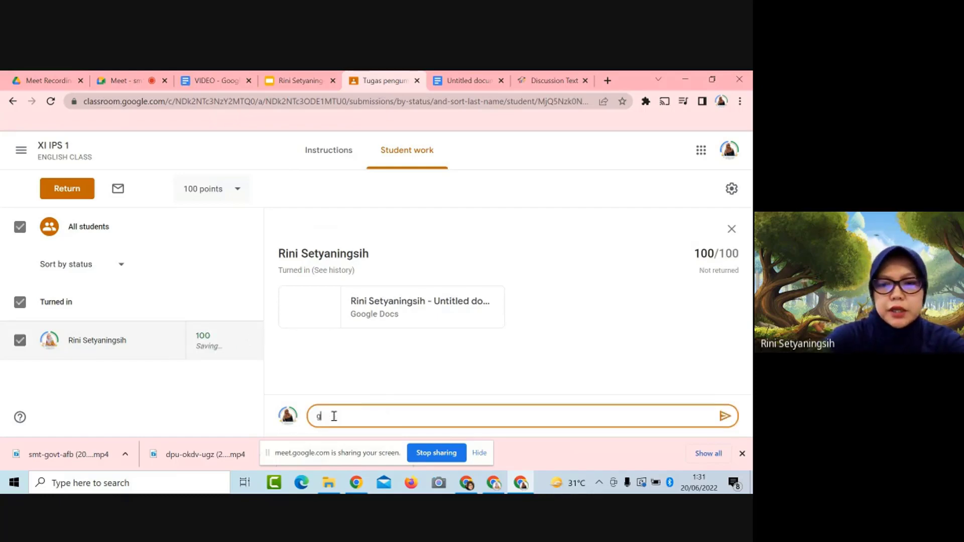
type("ood job")
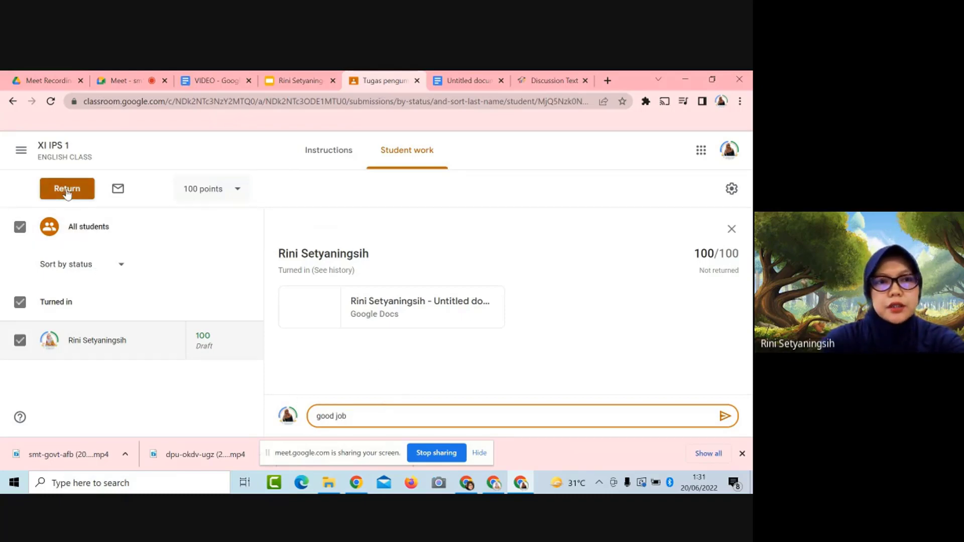
left_click(725, 417)
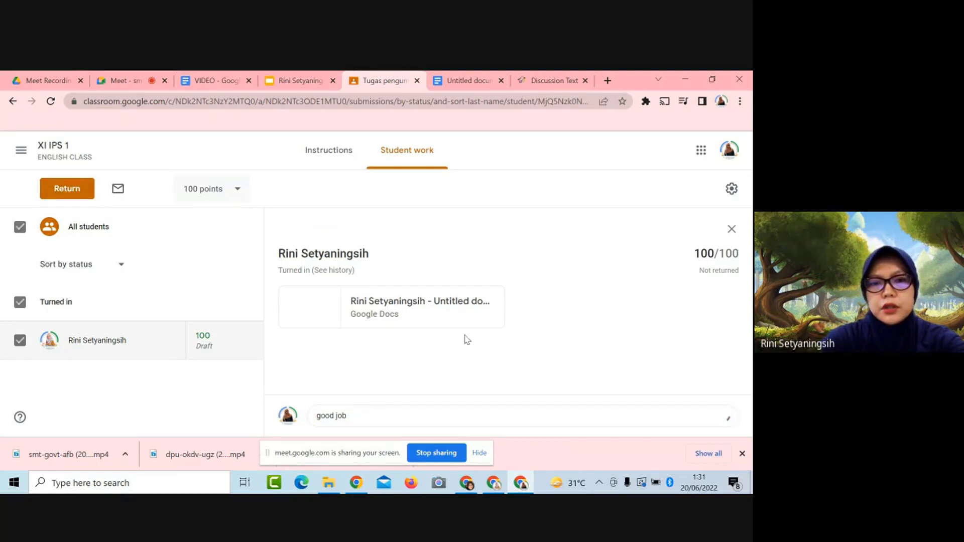
left_click(68, 191)
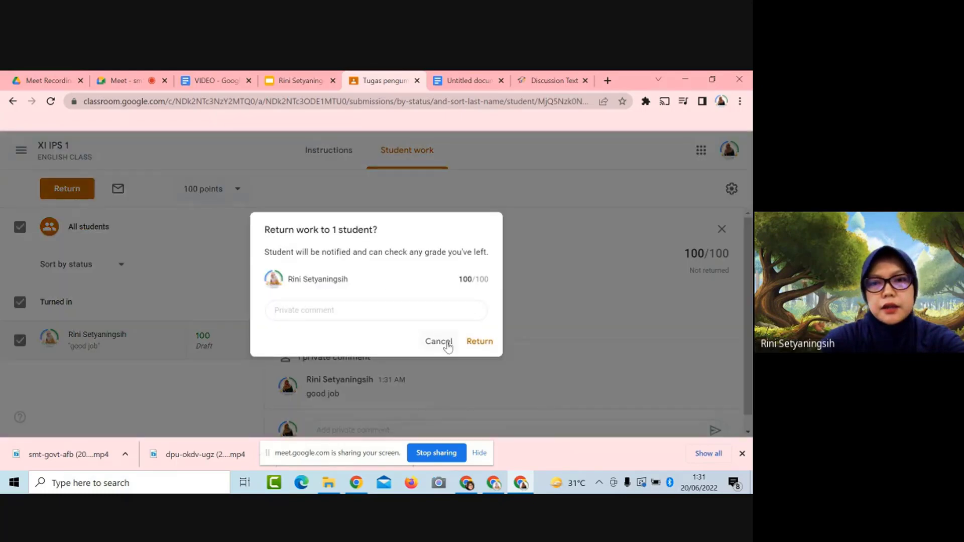
left_click(479, 342)
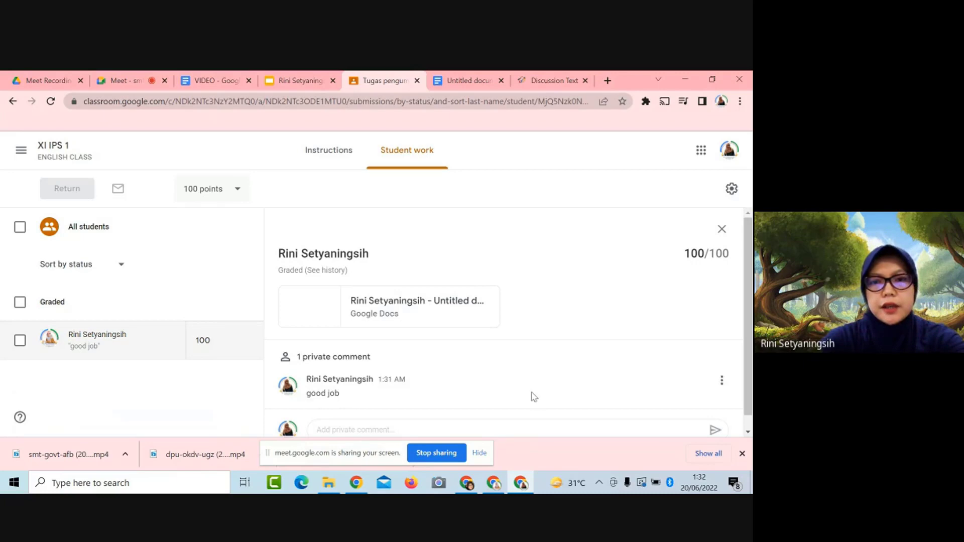
- Capture the graded student work page with its comment as a screenshot and paste it onto blank slide 12 of the presentation
key("super+shift+s")
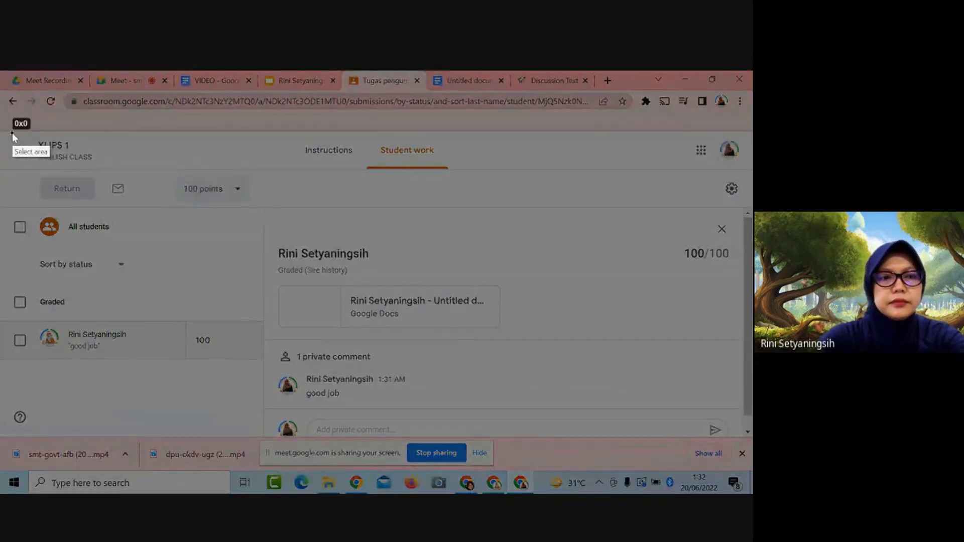
mouse_move(12, 133)
left_mouse_down()
mouse_move(261, 394)
mouse_move(750, 441)
mouse_move(744, 431)
left_mouse_up()
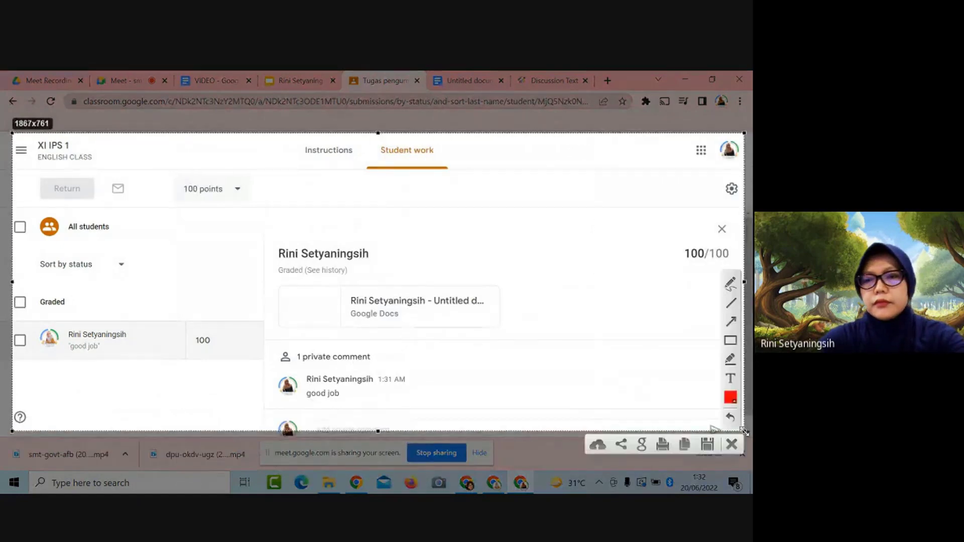
left_click(685, 443)
left_click(308, 84)
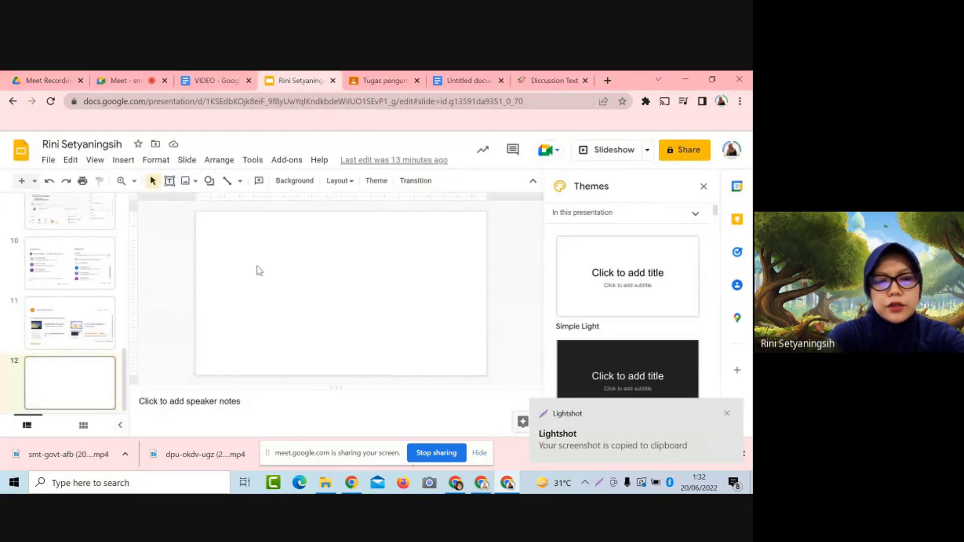
key("ctrl+v")
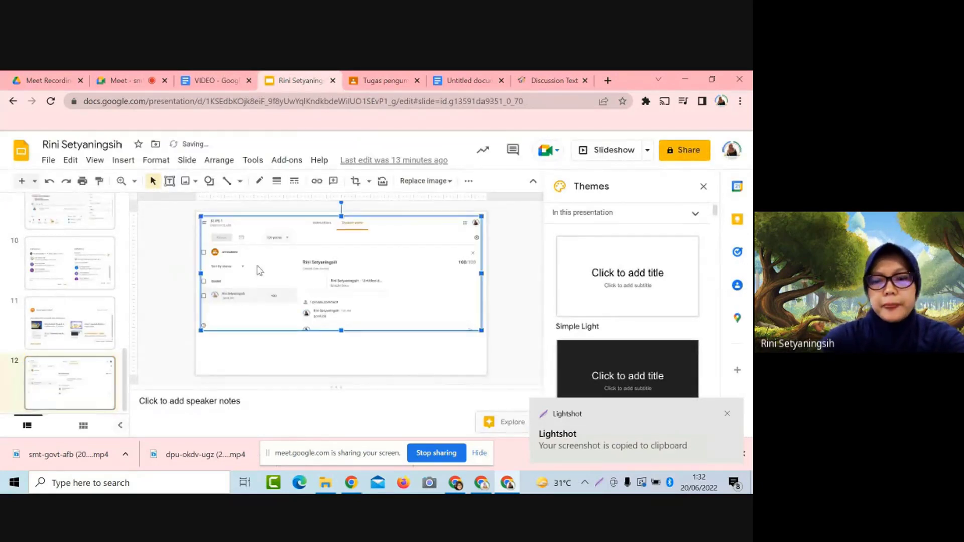
- Nudge the pasted grading screenshot down to the middle of slide 12
key("Down")
key("Down")
key("Down")
key("Down")
key("Down")
key("Down")
key("Down")
key("Down")
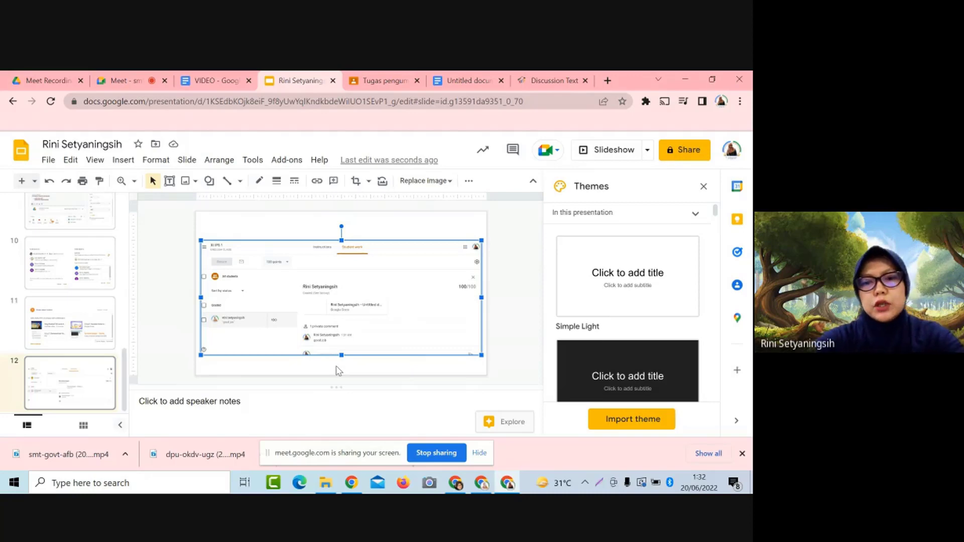
- Switch to the other Chrome window and open the ACTIVITY 1 student work from the X IPA 3 Sastra Inggris class stream
left_click(483, 485)
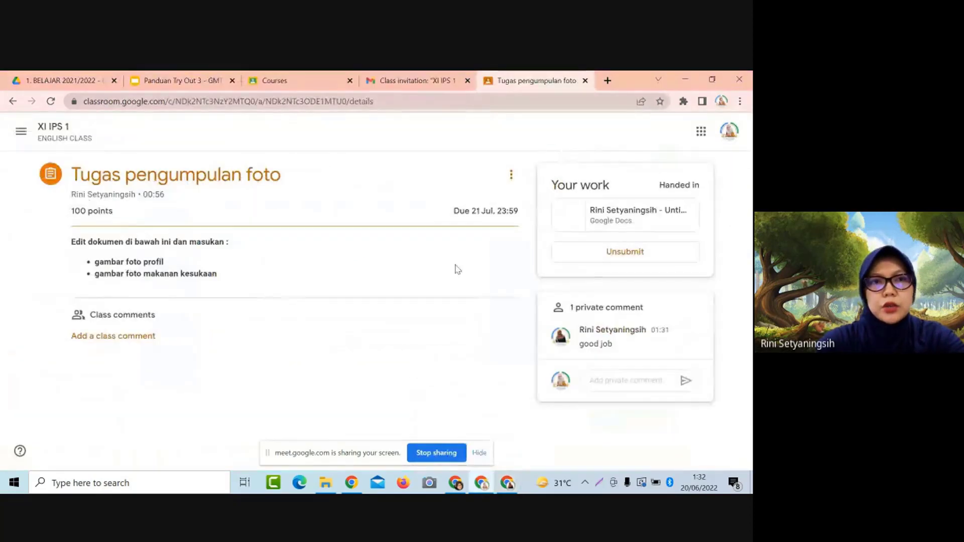
left_click(312, 85)
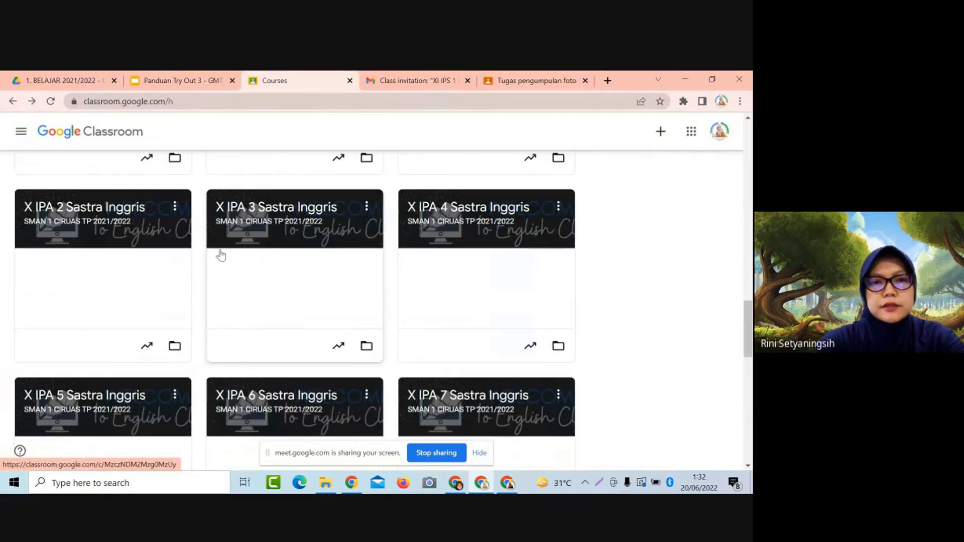
left_click(266, 214)
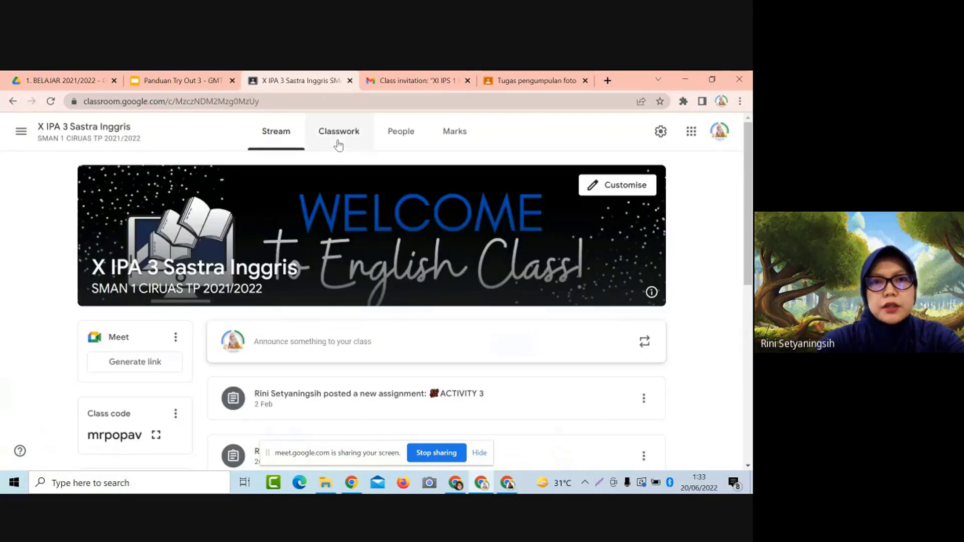
scroll(340, 141, "down", 5)
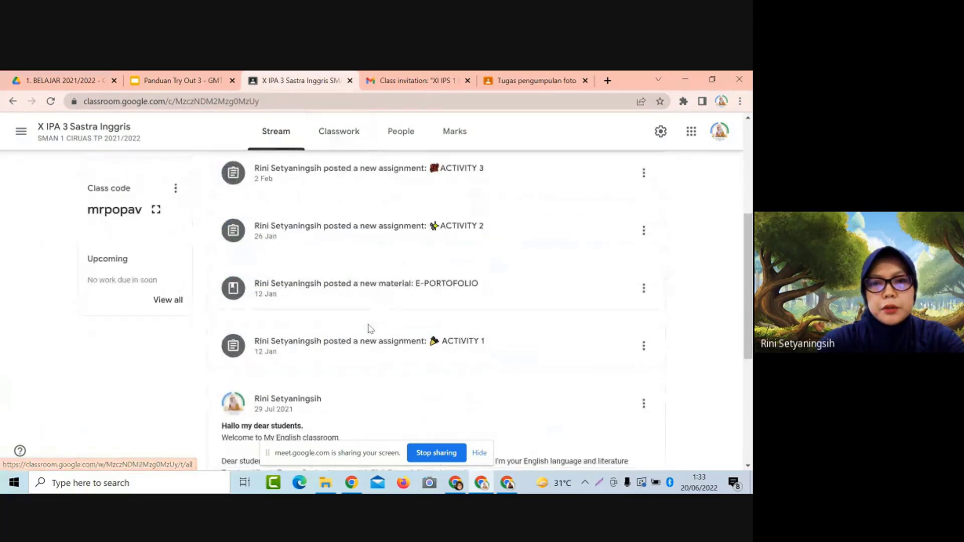
left_click(363, 345)
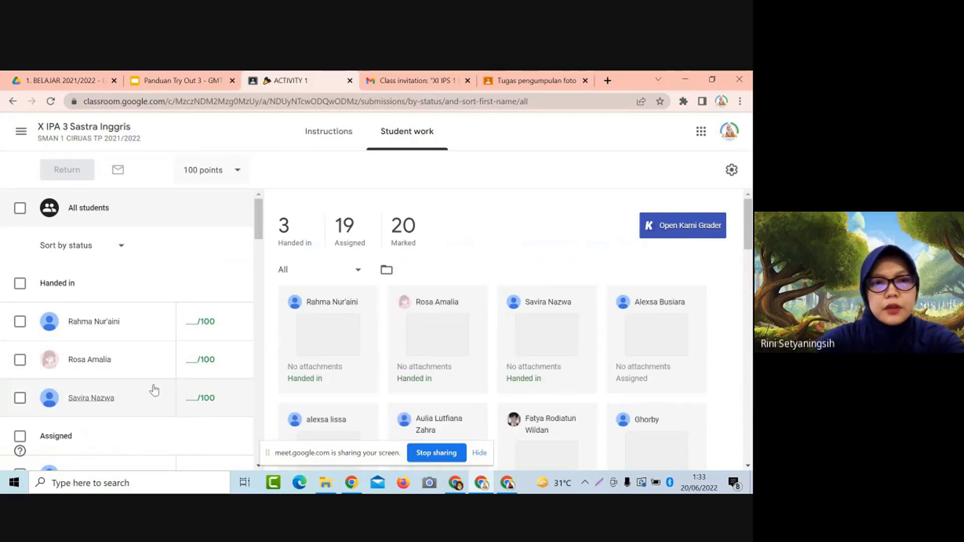
- Examine the handed-in and assigned groups in the ACTIVITY 1 student list, opening the first assigned student's entry
scroll(154, 389, "down", 5)
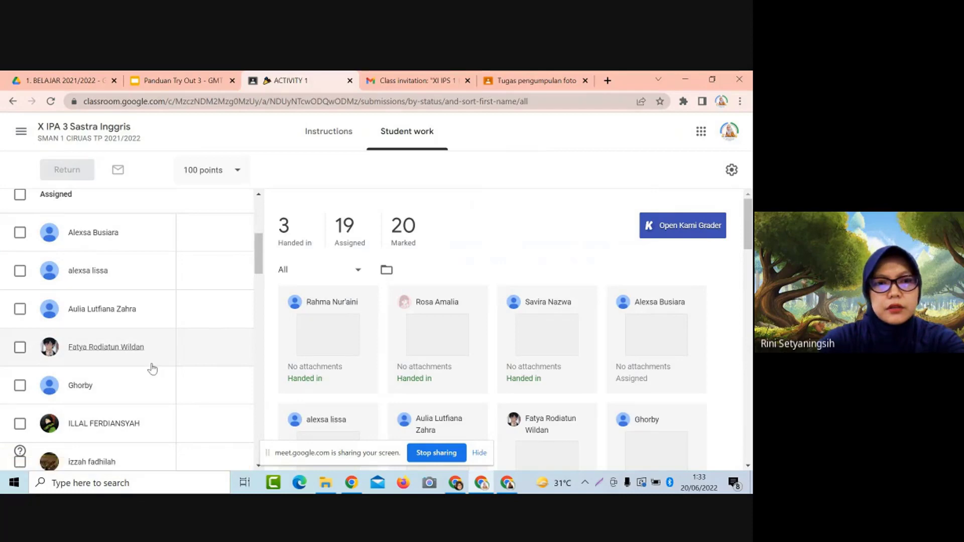
scroll(151, 366, "up", 5)
scroll(153, 369, "down", 2)
scroll(152, 369, "down", 1)
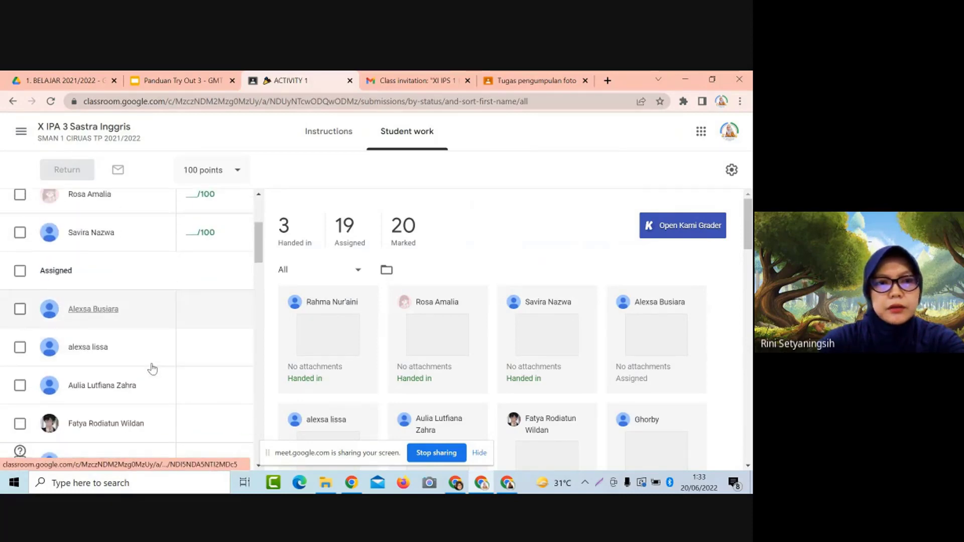
left_click(88, 308)
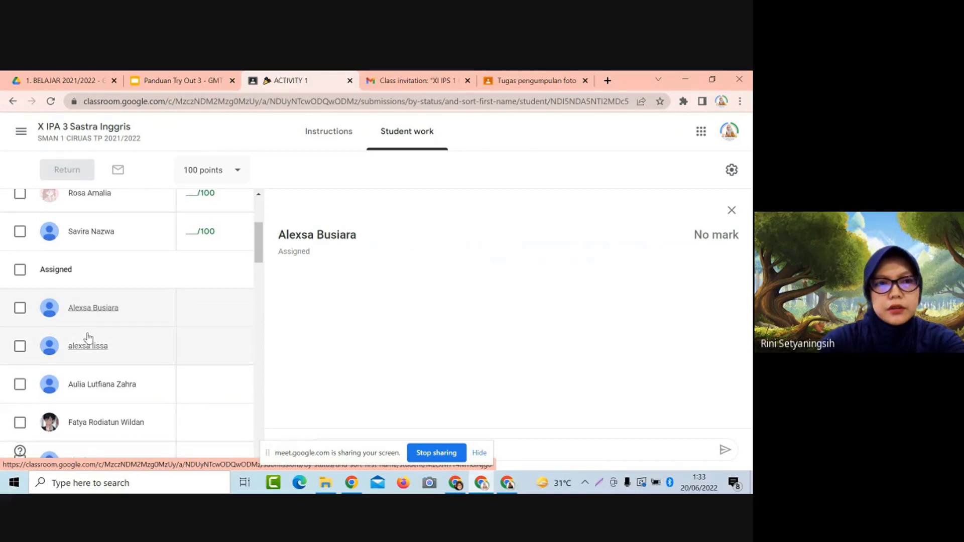
scroll(89, 337, "down", 5)
scroll(88, 337, "up", 8)
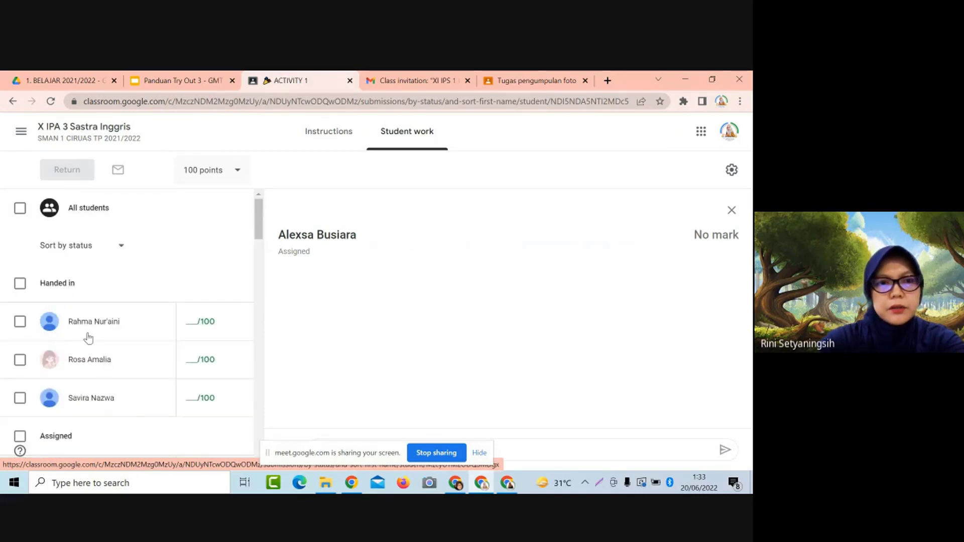
scroll(88, 337, "down", 10)
scroll(89, 338, "up", 9)
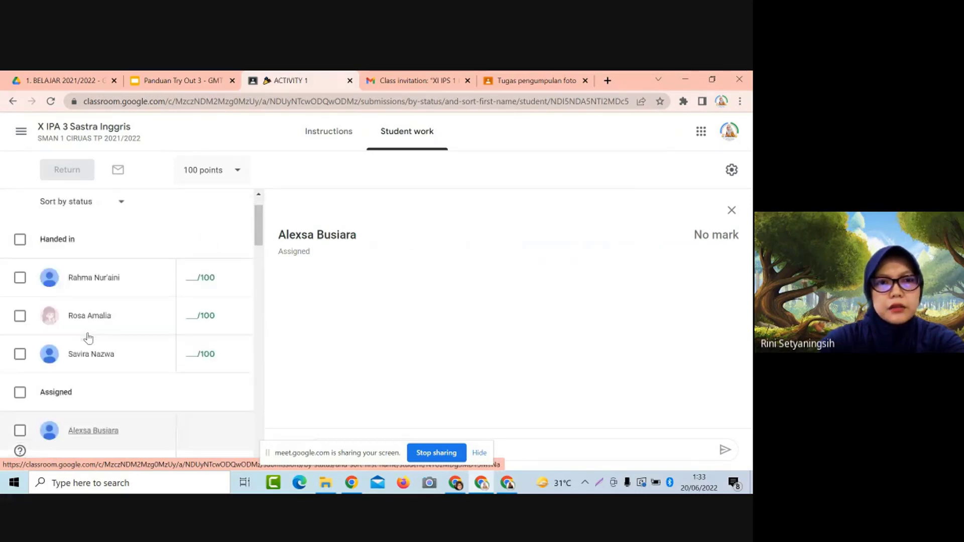
- Open the first student's submission in the Marked group, with its mark and private comment
scroll(89, 338, "down", 15)
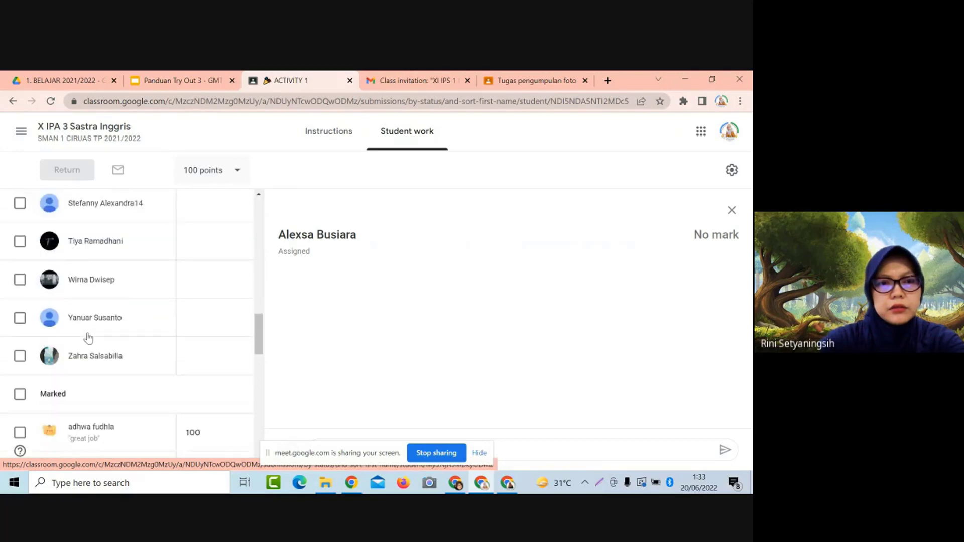
scroll(88, 338, "down", 3)
left_click(88, 353)
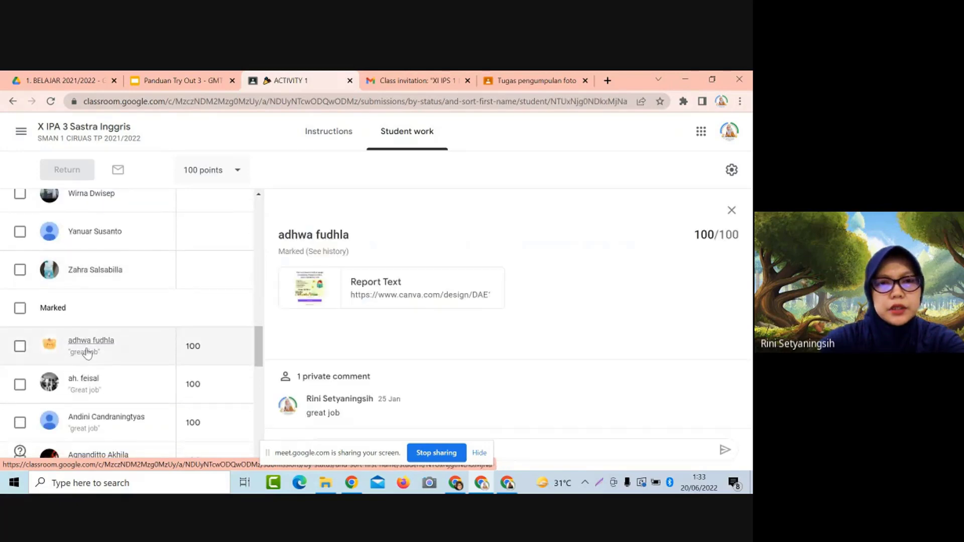
scroll(186, 301, "down", 3)
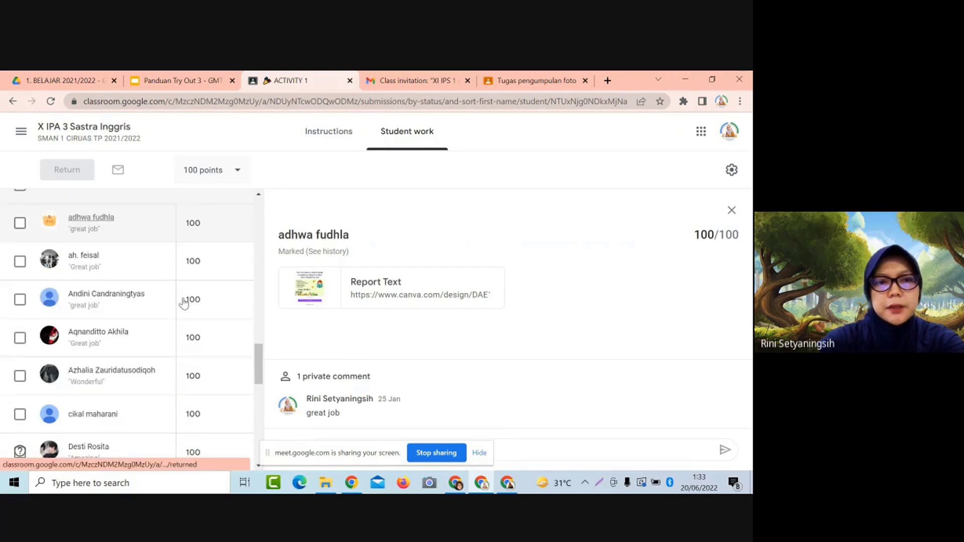
scroll(183, 304, "up", 1)
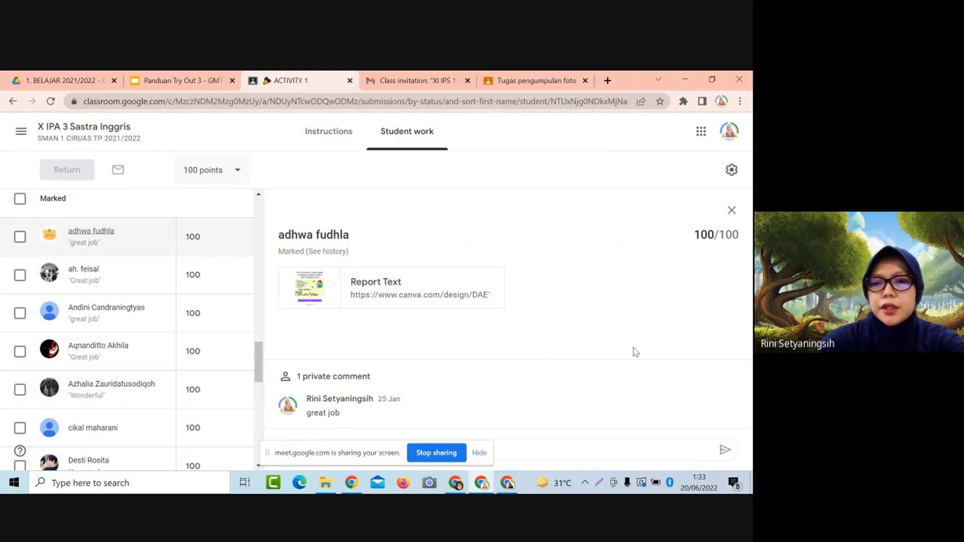
key("Print")
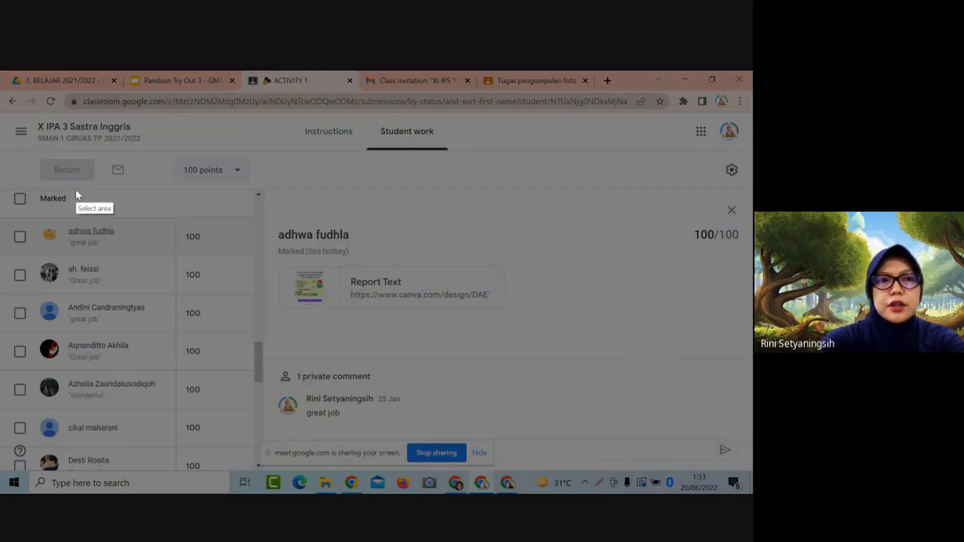
mouse_move(4, 114)
left_mouse_down()
mouse_move(173, 323)
mouse_move(330, 433)
mouse_move(748, 434)
left_mouse_up()
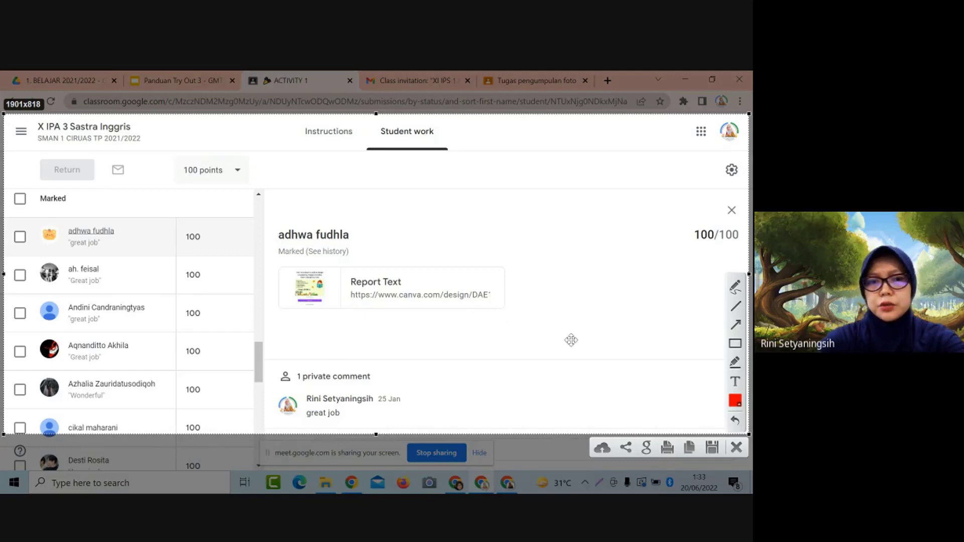
key("Escape")
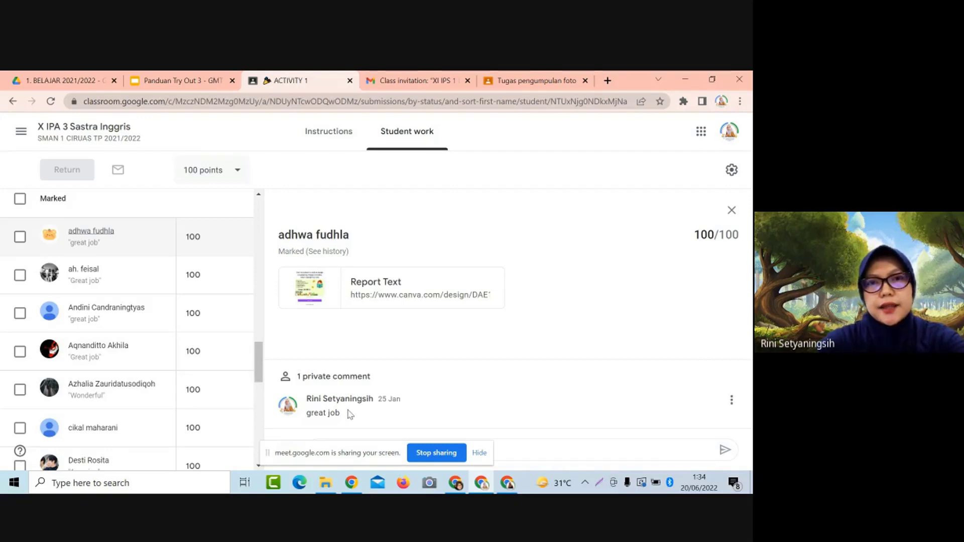
- Consult slide 16 of the Panduan Try Out 3 guide about exporting Classroom grades to Google Sheets
left_click(180, 82)
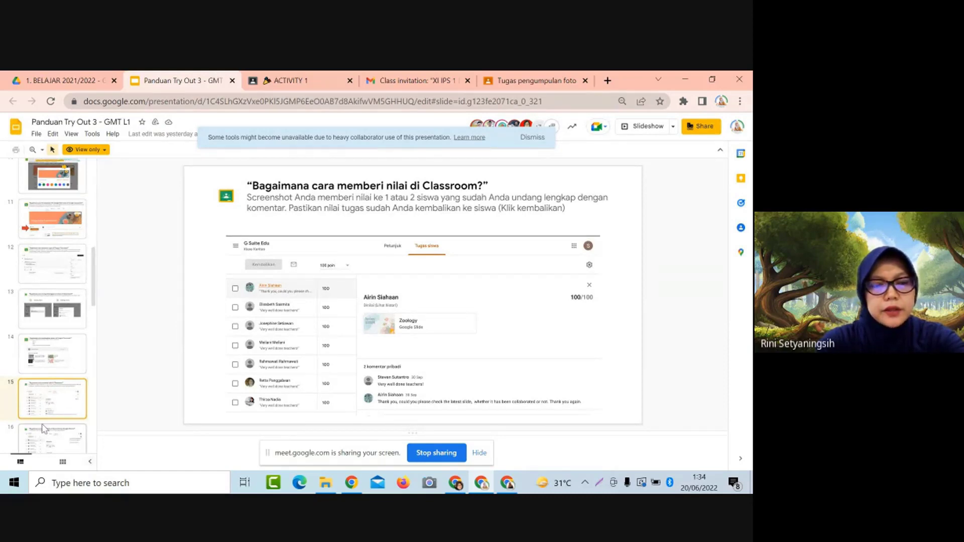
scroll(44, 426, "down", 1)
left_click(48, 383)
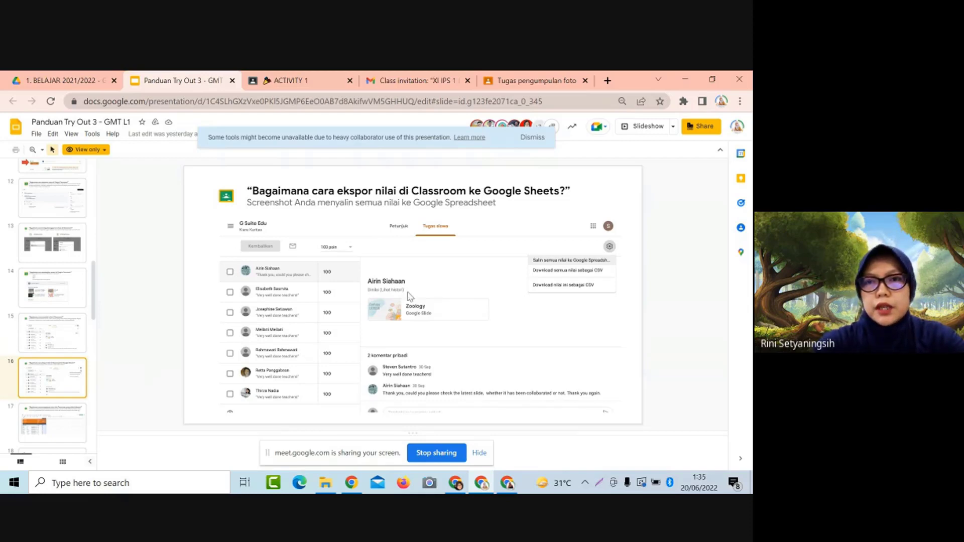
- Copy a screenshot of the ACTIVITY 1 student work page showing the Copy all marks to Google Sheets option, and return to the slide presentation
left_click(520, 84)
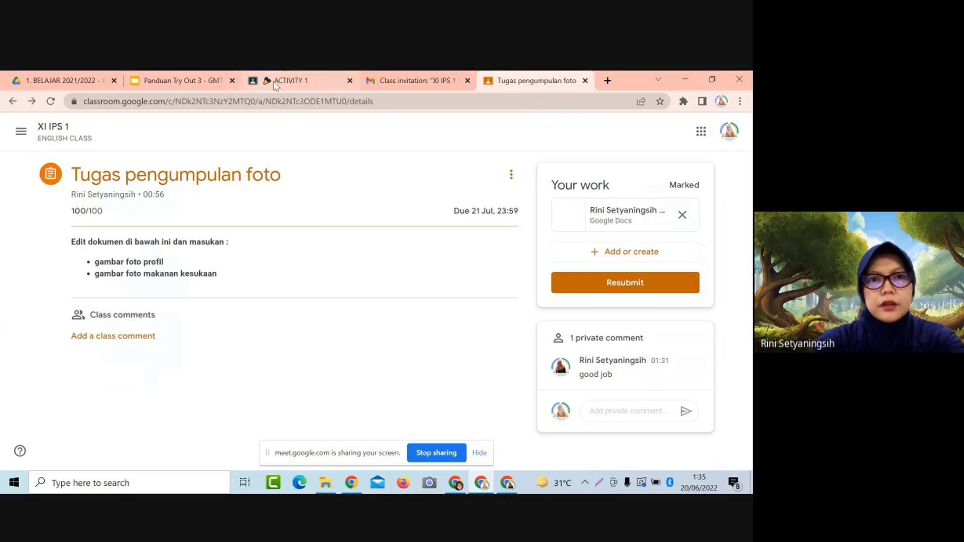
left_click(287, 82)
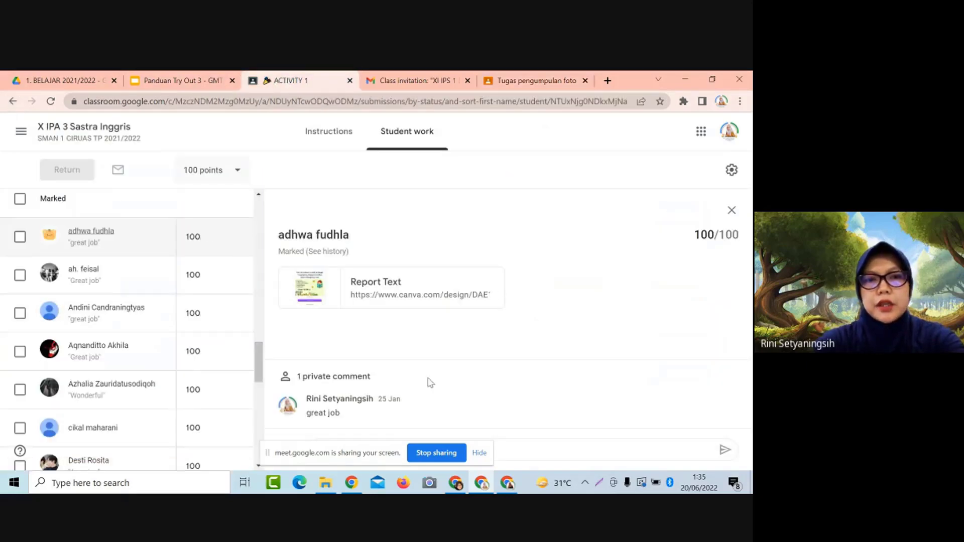
left_click(731, 171)
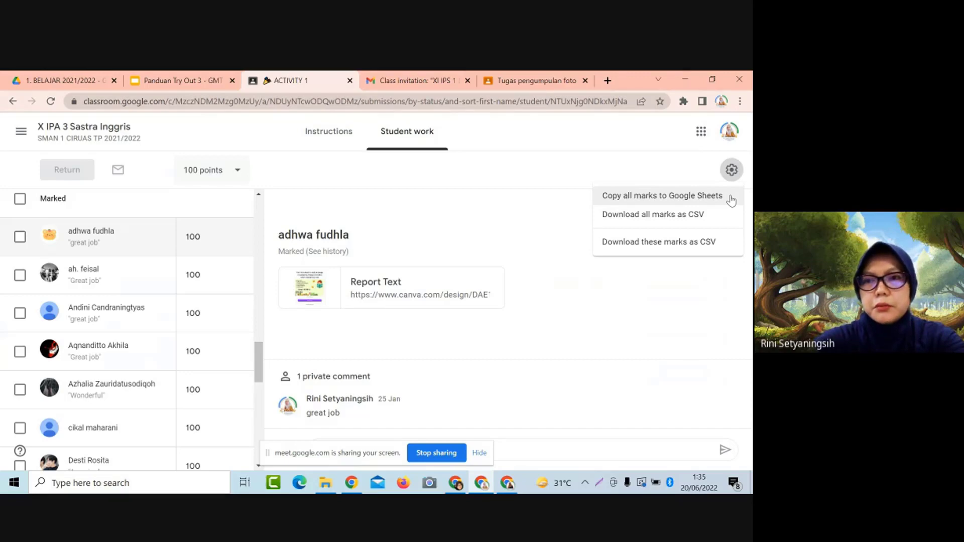
left_click(730, 198)
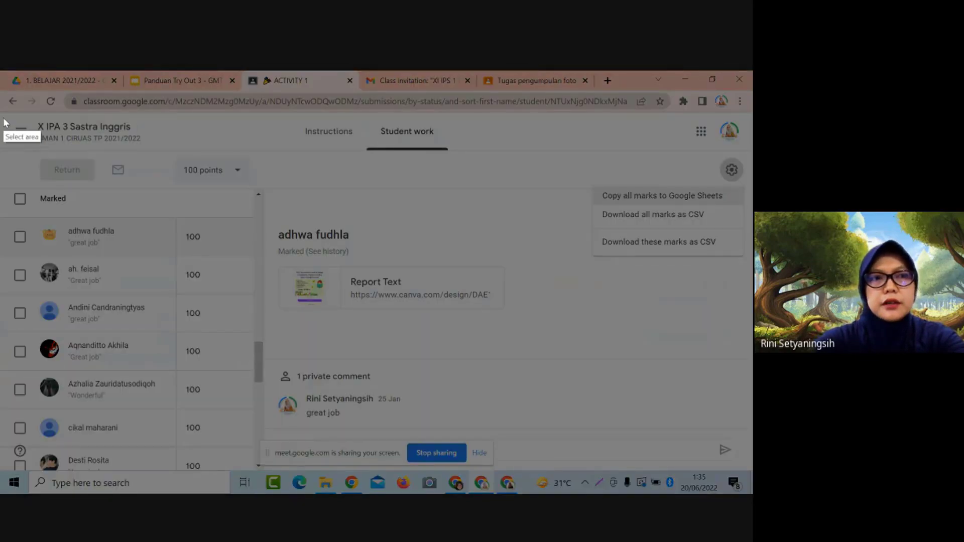
mouse_move(2, 115)
left_mouse_down()
mouse_move(297, 454)
mouse_move(557, 457)
mouse_move(751, 438)
left_mouse_up()
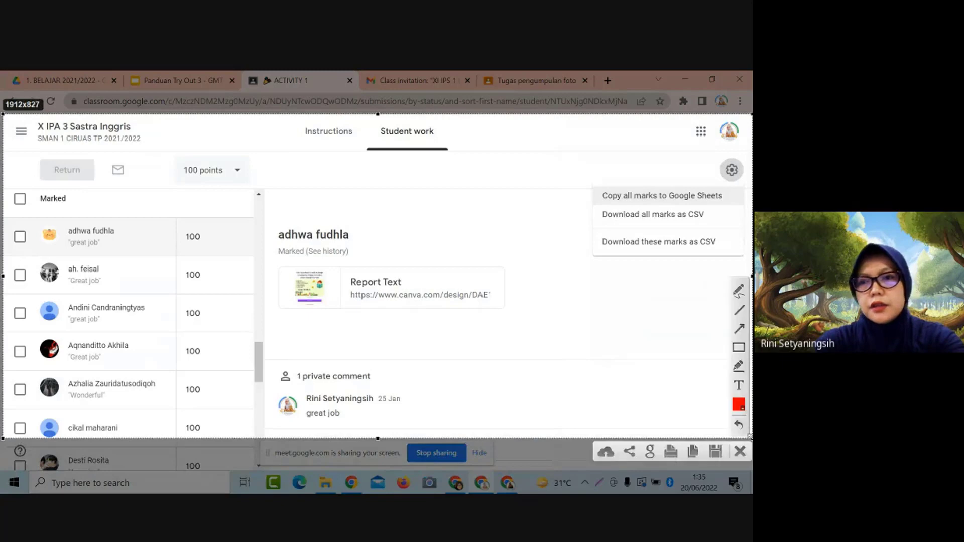
left_click(693, 452)
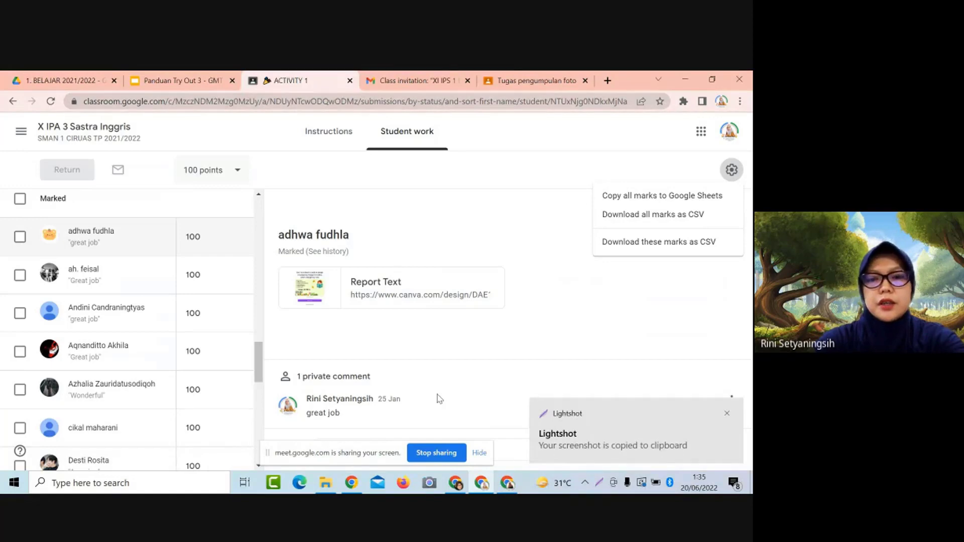
left_click(505, 490)
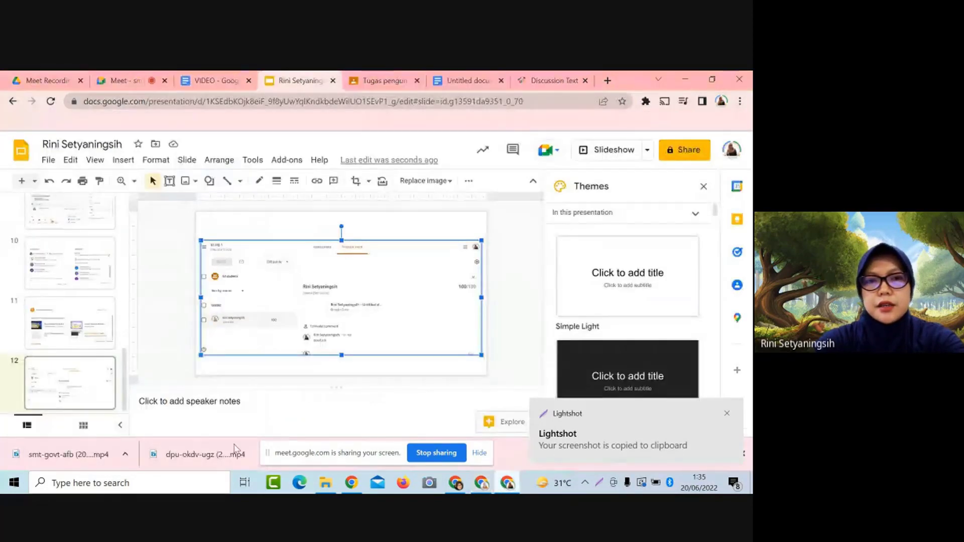